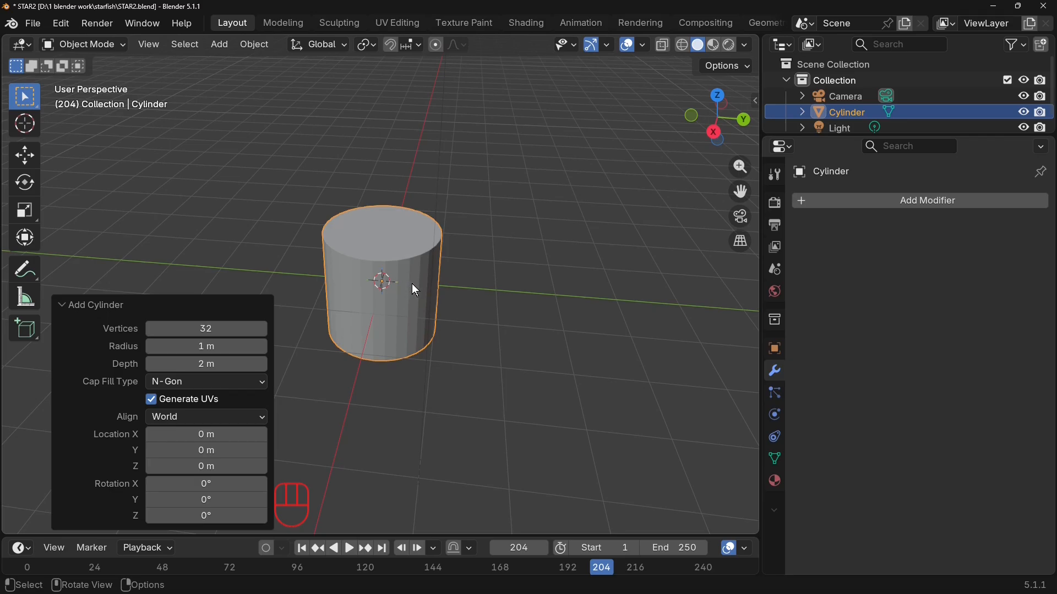
Set the new cylinder's vertex count to 10.
{"action": "left_click", "coordinate": [221, 328]}
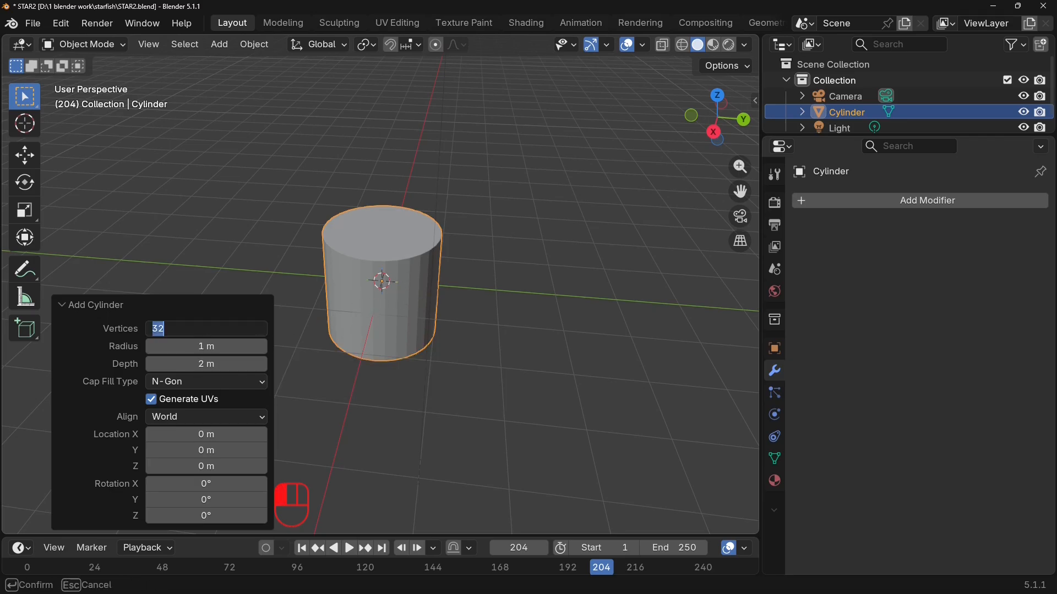
{"action": "type", "text": "10"}
{"action": "key", "text": "Return"}
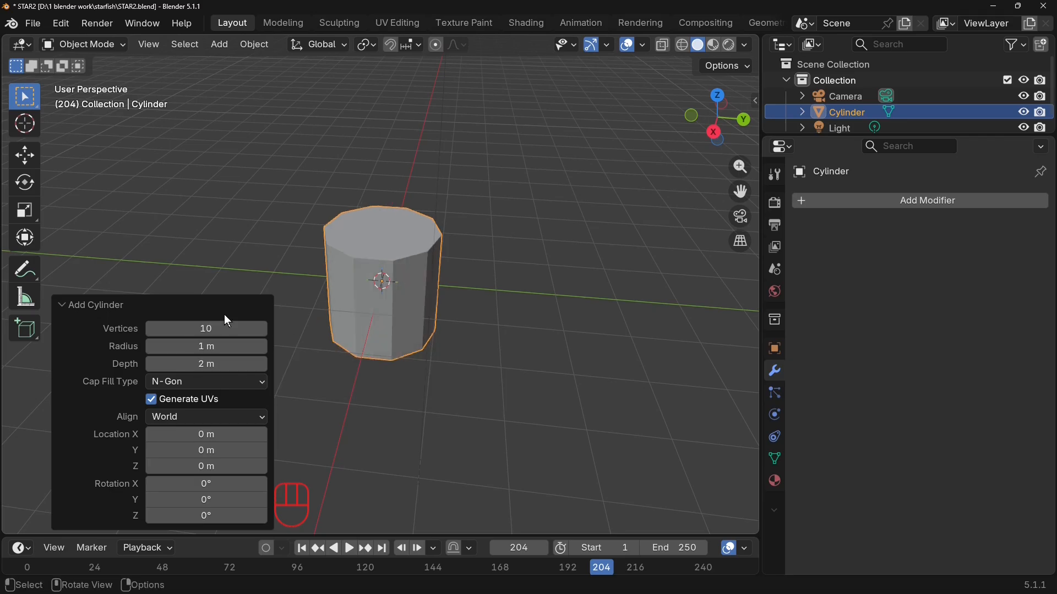
{"action": "middle_click_drag", "start_coordinate": [223, 315], "coordinate": [379, 324]}
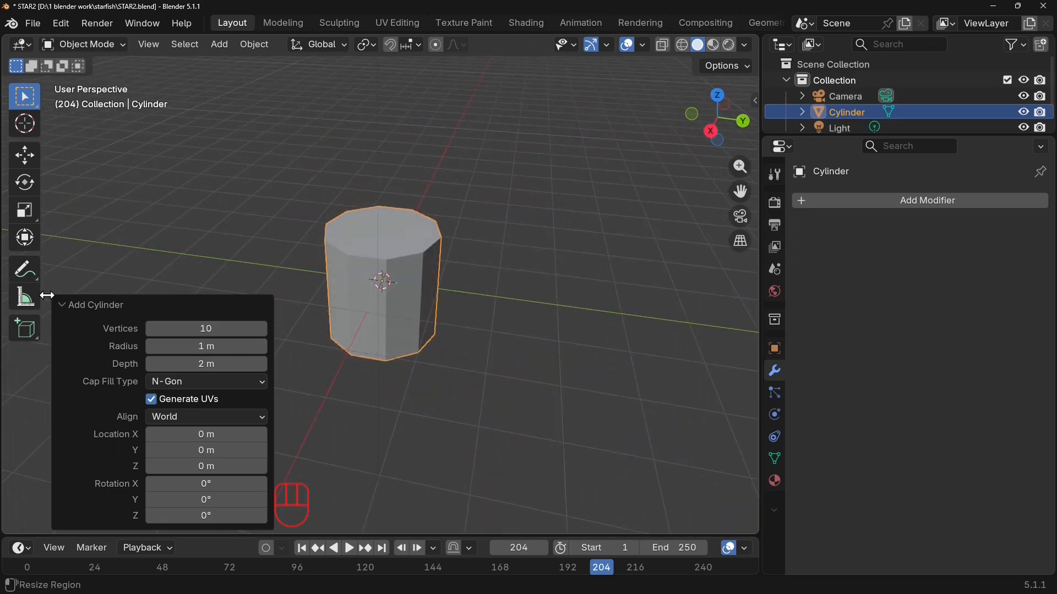
{"action": "left_click", "coordinate": [61, 305]}
Flatten the cylinder by scaling it to 0.25 along the global Z axis.
{"action": "mouse_move", "coordinate": [451, 368]}
{"action": "middle_mouse_down"}
{"action": "mouse_move", "coordinate": [465, 363]}
{"action": "mouse_move", "coordinate": [453, 352]}
{"action": "middle_mouse_up"}
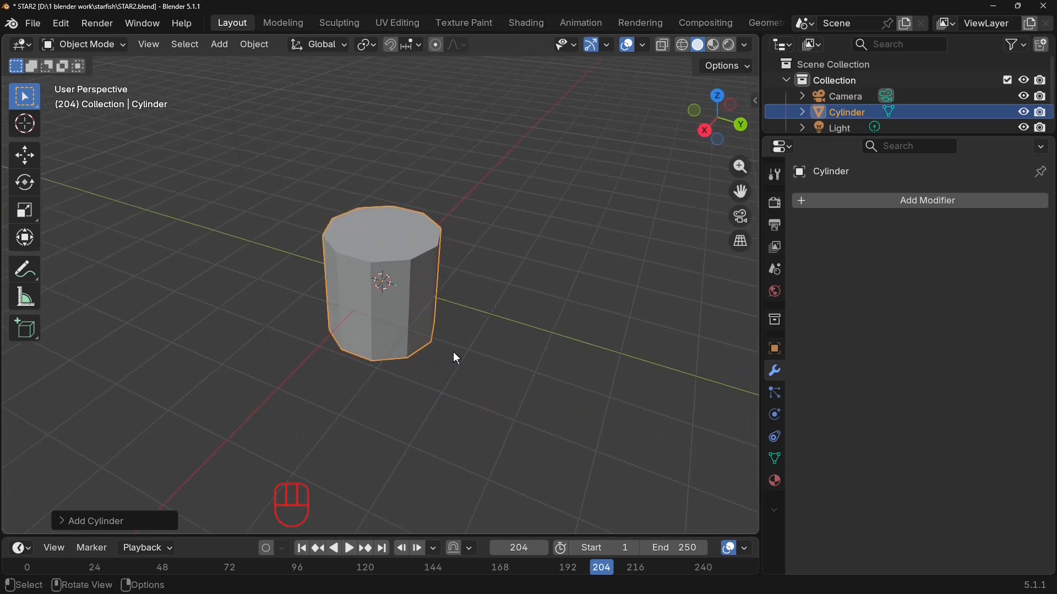
{"action": "key", "text": "s"}
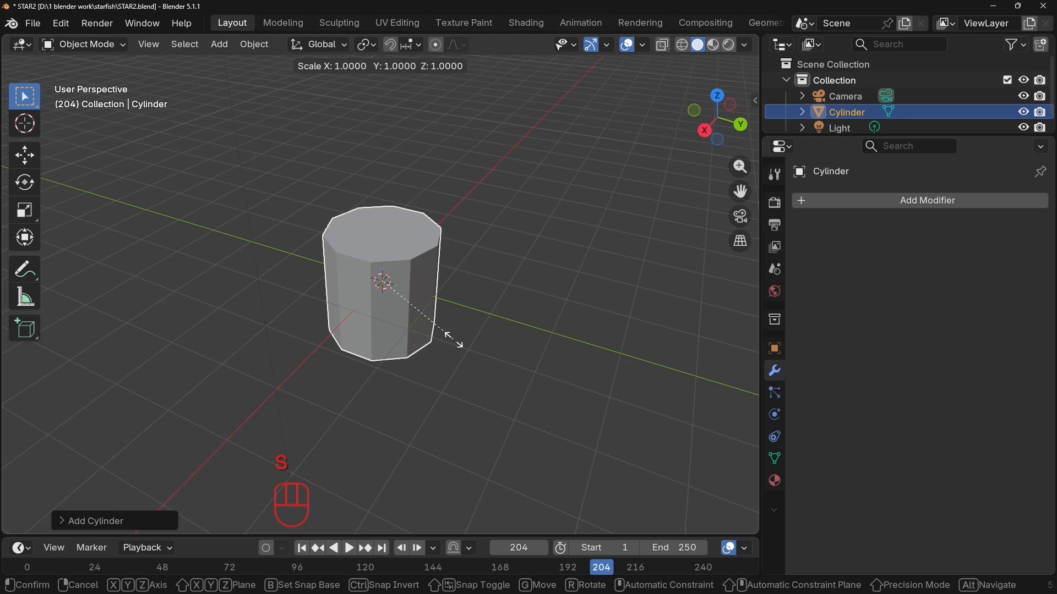
{"action": "key", "text": "z"}
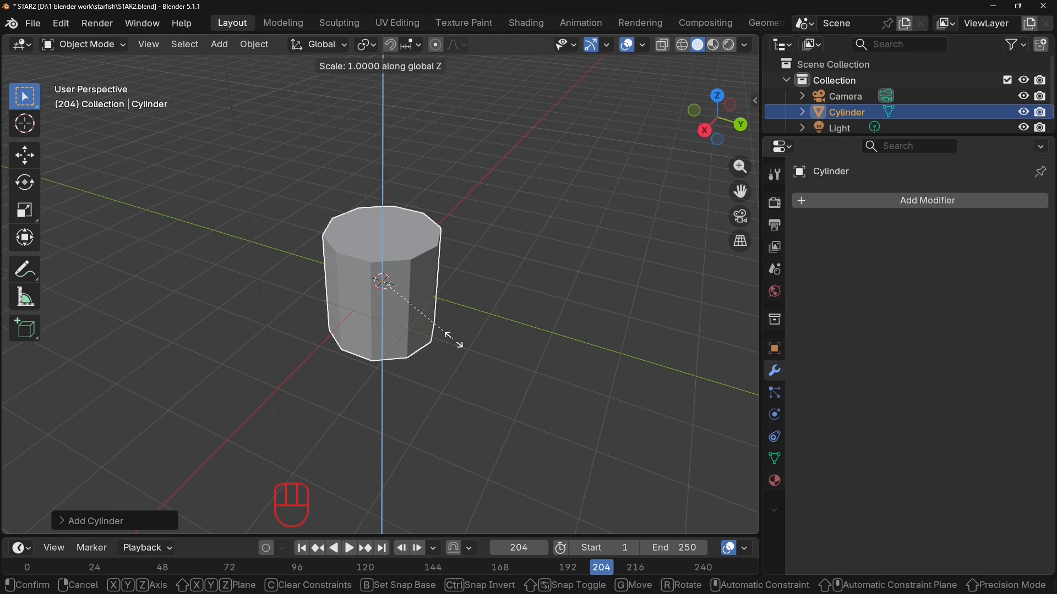
{"action": "type", "text": "0.35"}
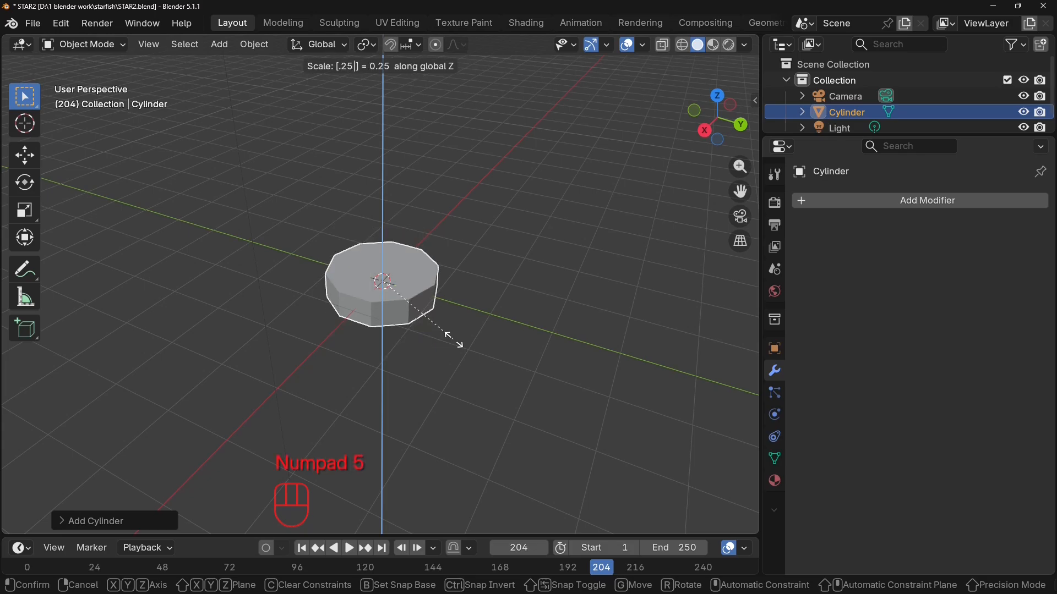
{"action": "key", "text": "Return"}
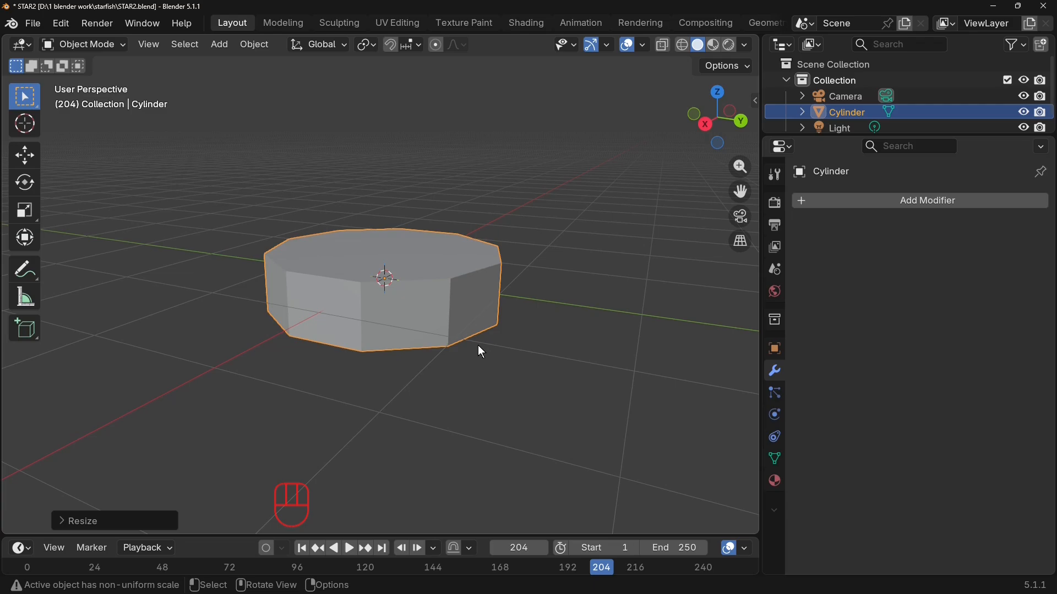
Add one centred horizontal loop cut around the side of the cylinder's mesh, without sliding it.
{"action": "key", "text": "Tab"}
{"action": "key", "text": "2"}
{"action": "left_click", "coordinate": [448, 314]}
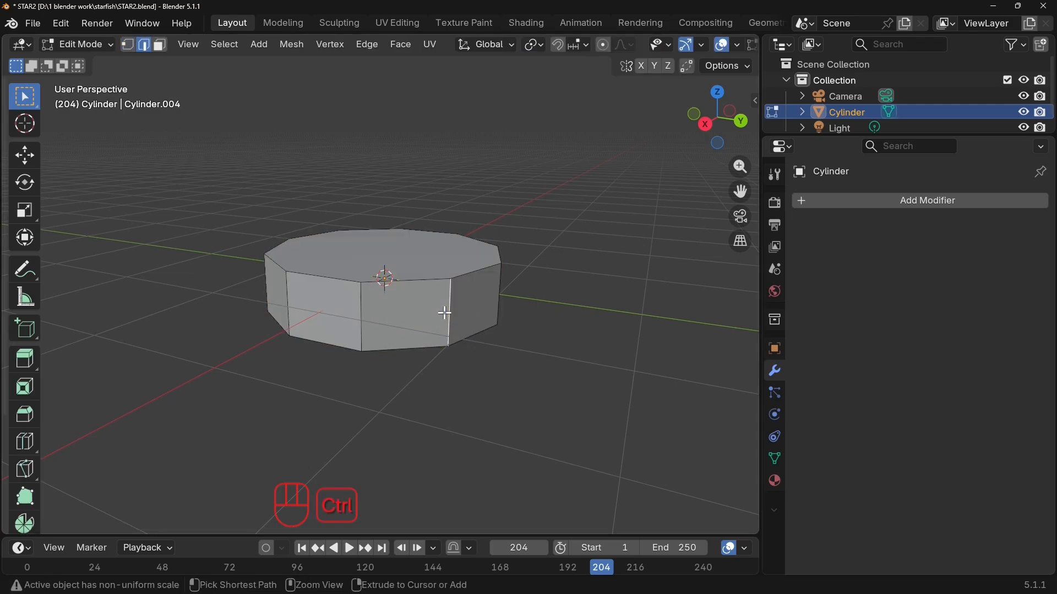
{"action": "key", "text": "ctrl+r"}
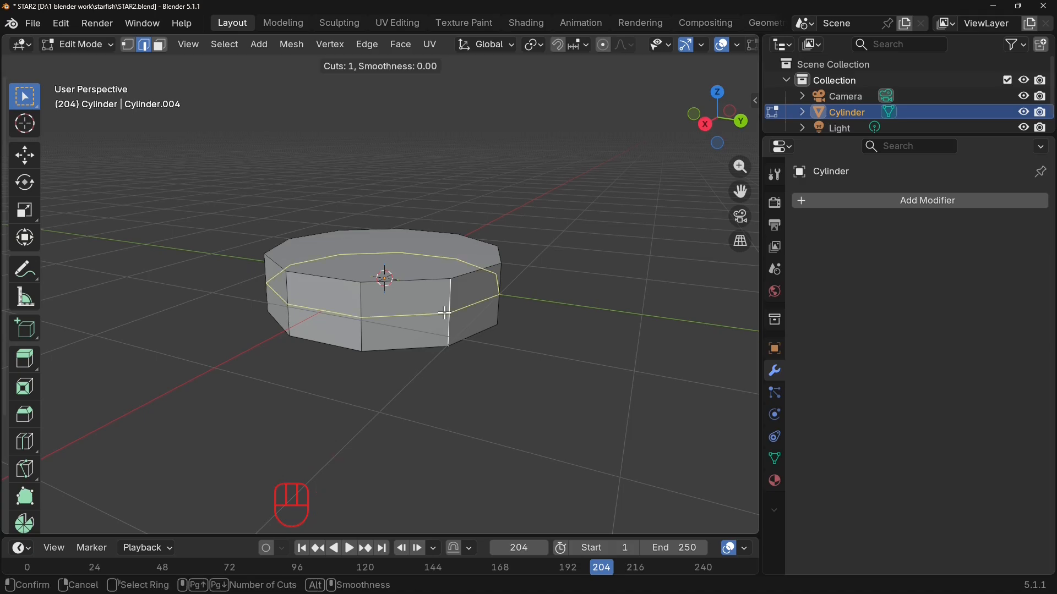
{"action": "left_click", "coordinate": [446, 313]}
{"action": "right_click", "coordinate": [445, 313]}
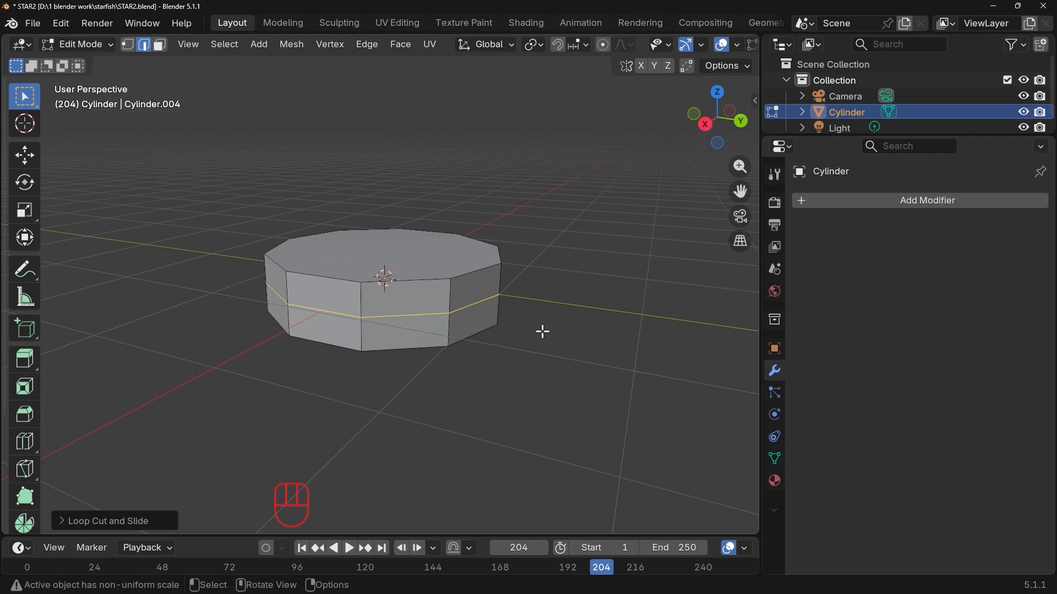
Reduce the middle loop's selection to every other vertex with Checker Deselect in vertex select mode.
{"action": "middle_click_drag", "start_coordinate": [543, 332], "coordinate": [429, 363]}
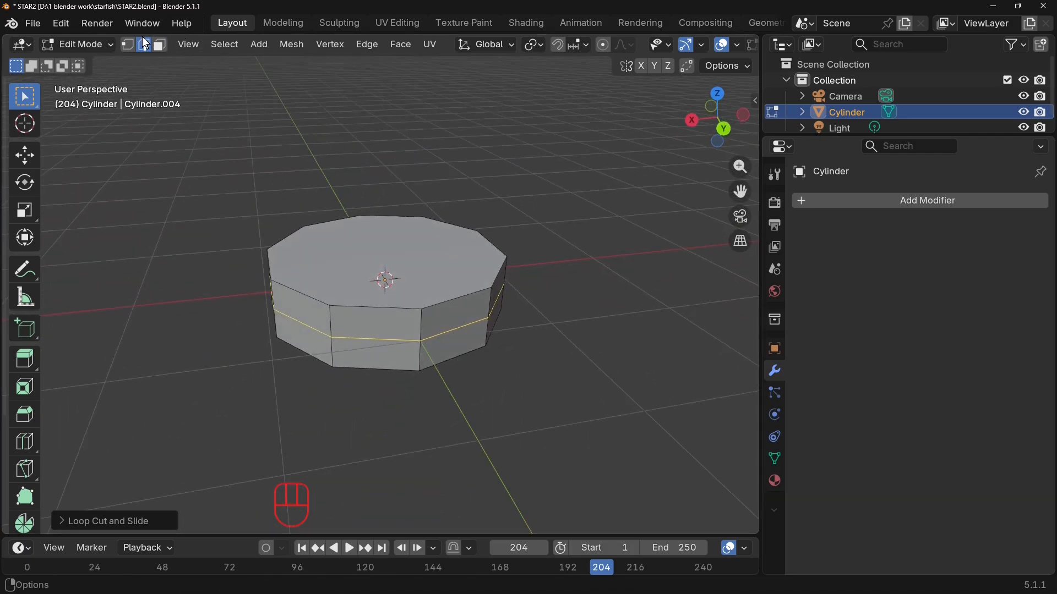
{"action": "left_click", "coordinate": [127, 43]}
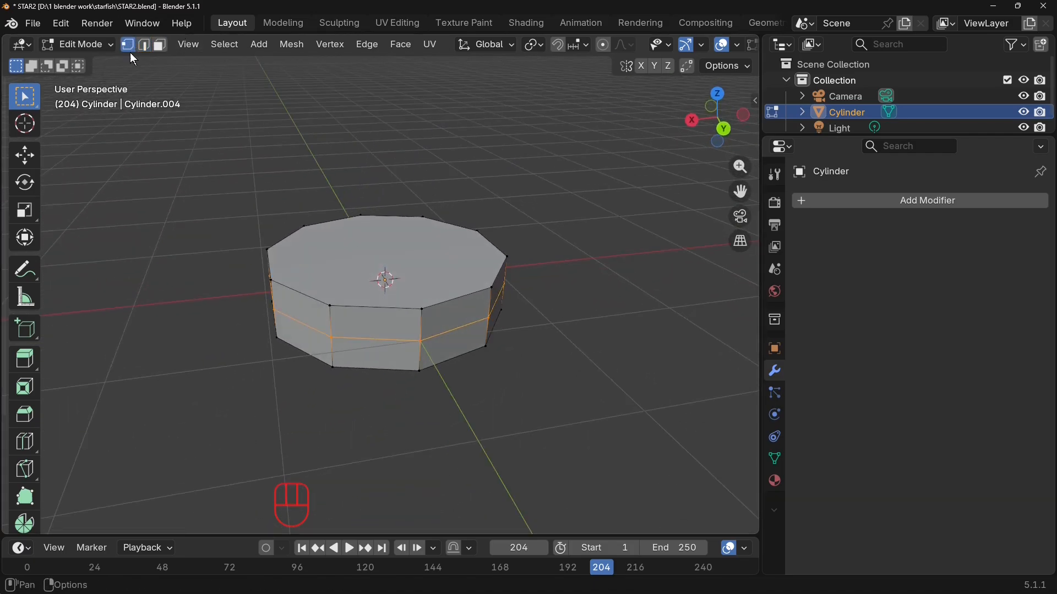
{"action": "left_click", "coordinate": [226, 47]}
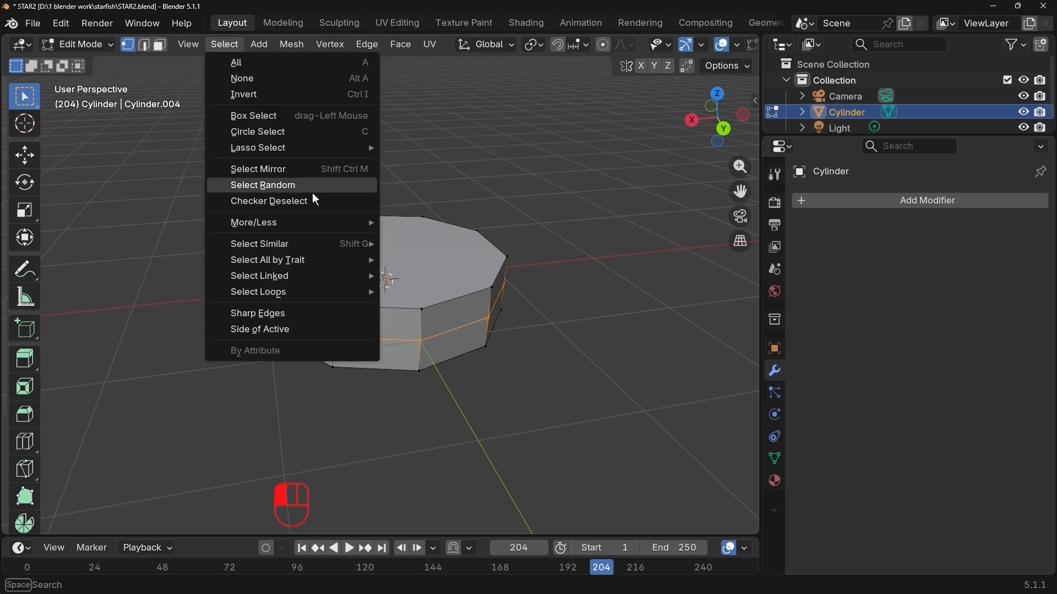
{"action": "left_click", "coordinate": [324, 204]}
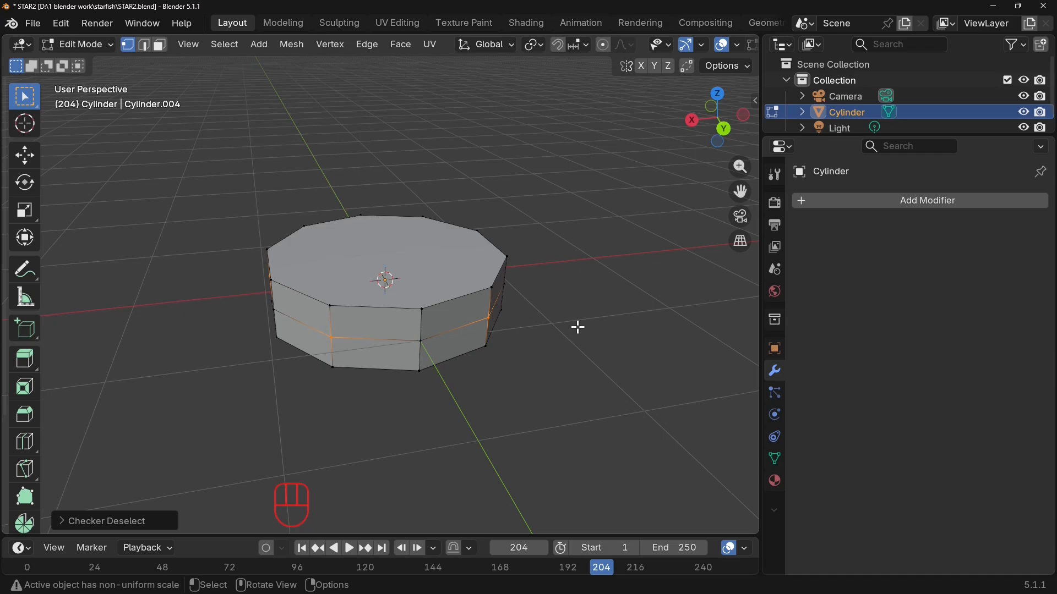
Scale the alternating middle vertices outward by about 2.3 in top view to form five star arms.
{"action": "key", "text": "KP_7"}
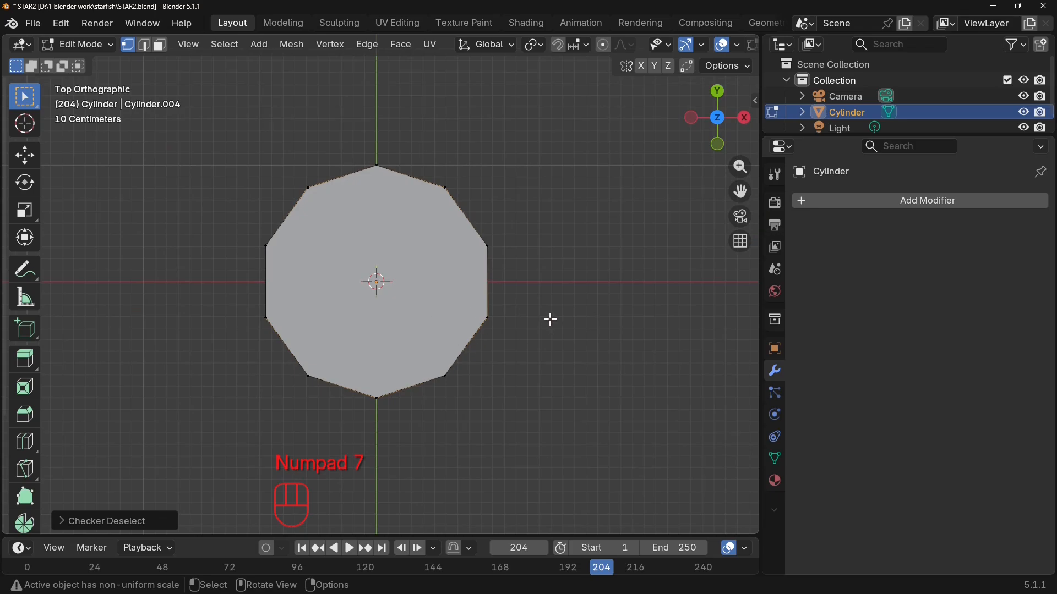
{"action": "middle_click_drag", "start_coordinate": [573, 330], "coordinate": [532, 177]}
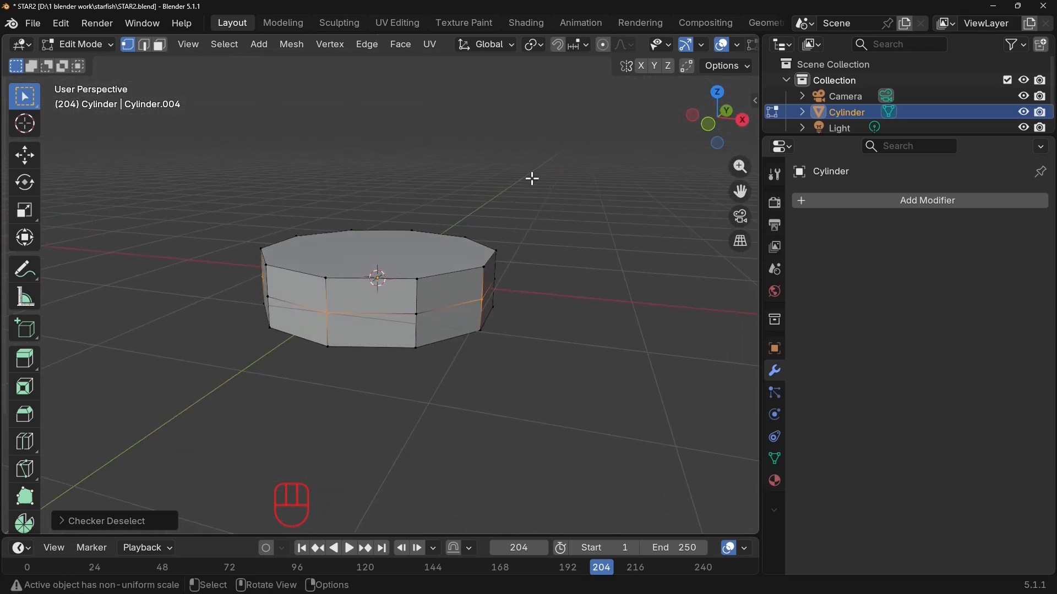
{"action": "key", "text": "KP_7"}
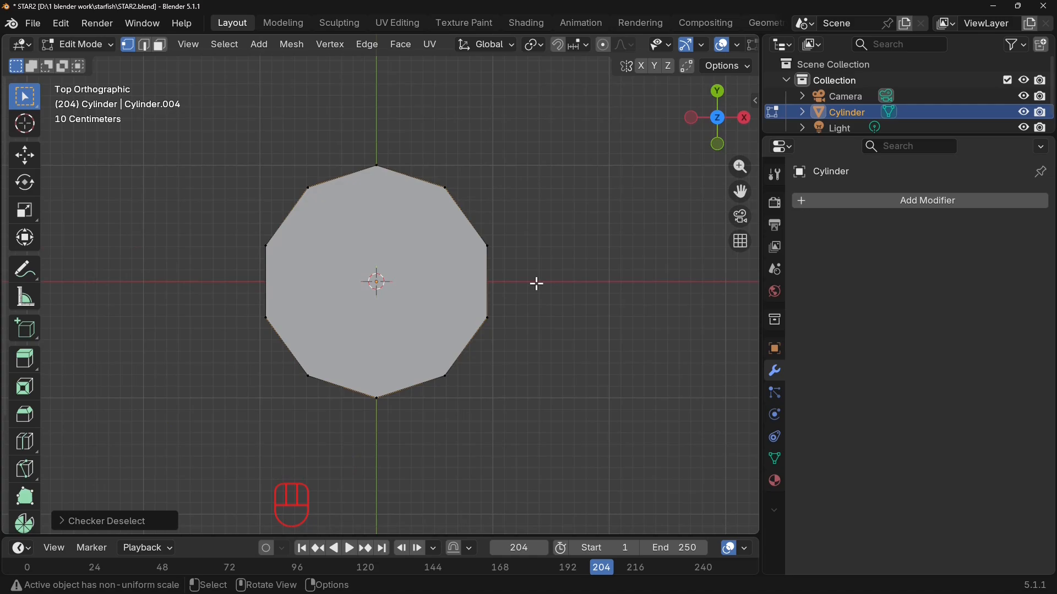
{"action": "key", "text": "s"}
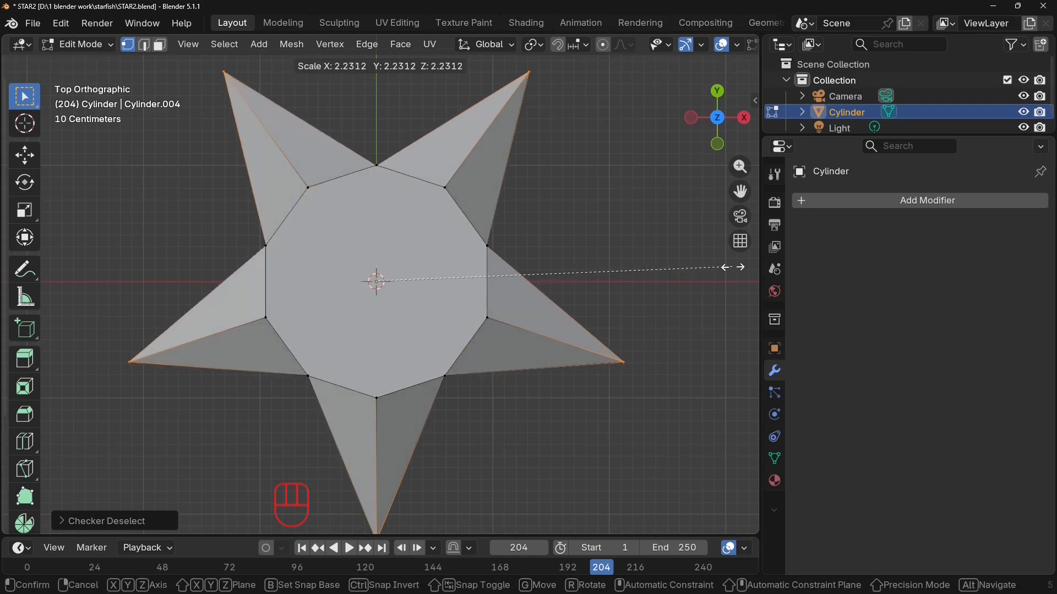
{"action": "left_click", "coordinate": [695, 284]}
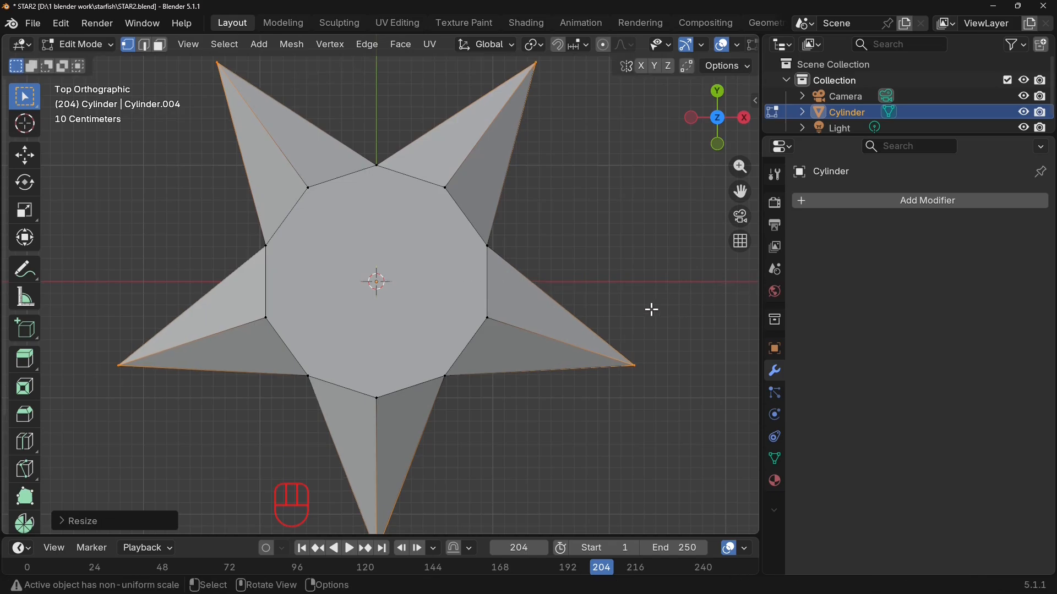
Lengthen the star's arms by scaling their tip vertices outward again by about 1.8.
{"action": "scroll", "coordinate": [653, 310], "scroll_direction": "down", "scroll_amount": 3}
{"action": "key", "text": "s"}
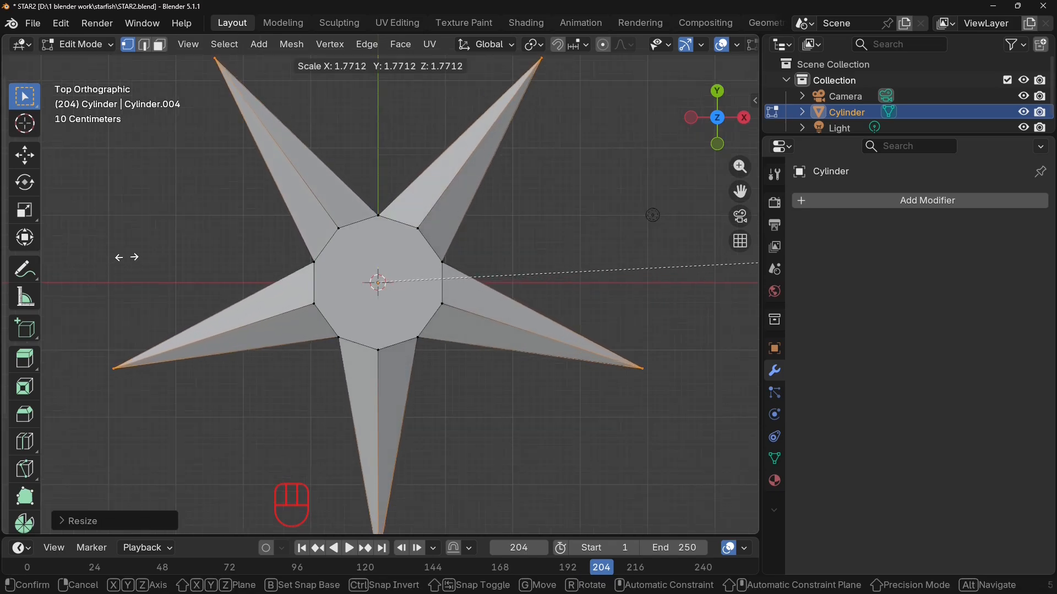
{"action": "left_click", "coordinate": [154, 257]}
{"action": "middle_click_drag", "start_coordinate": [459, 370], "coordinate": [458, 467]}
Rotate the whole star 180° about the global Z axis in Object Mode and check it in top view.
{"action": "key", "text": "Tab"}
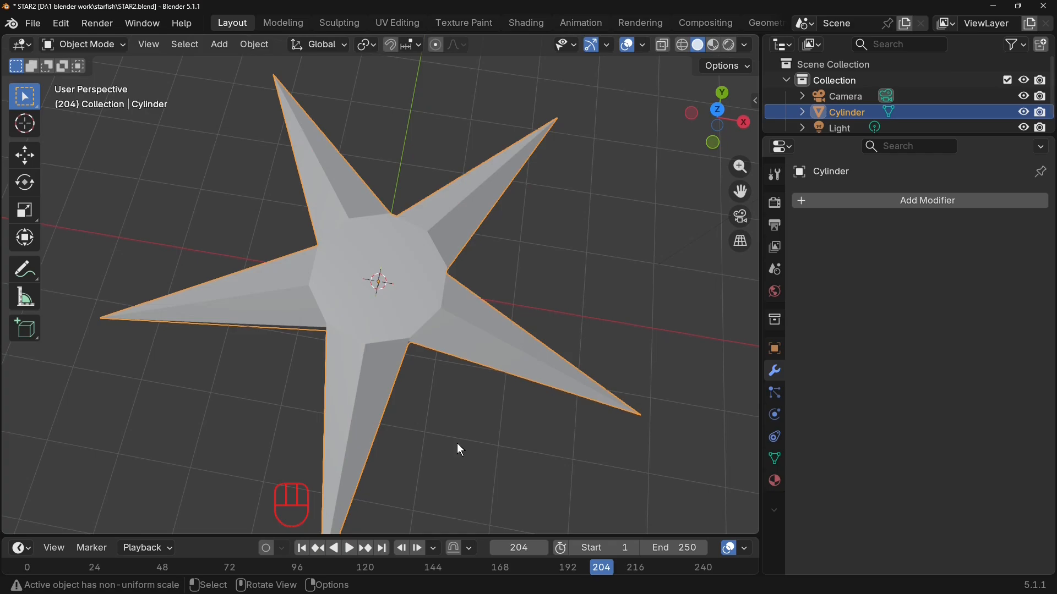
{"action": "key", "text": "r"}
{"action": "key", "text": "z"}
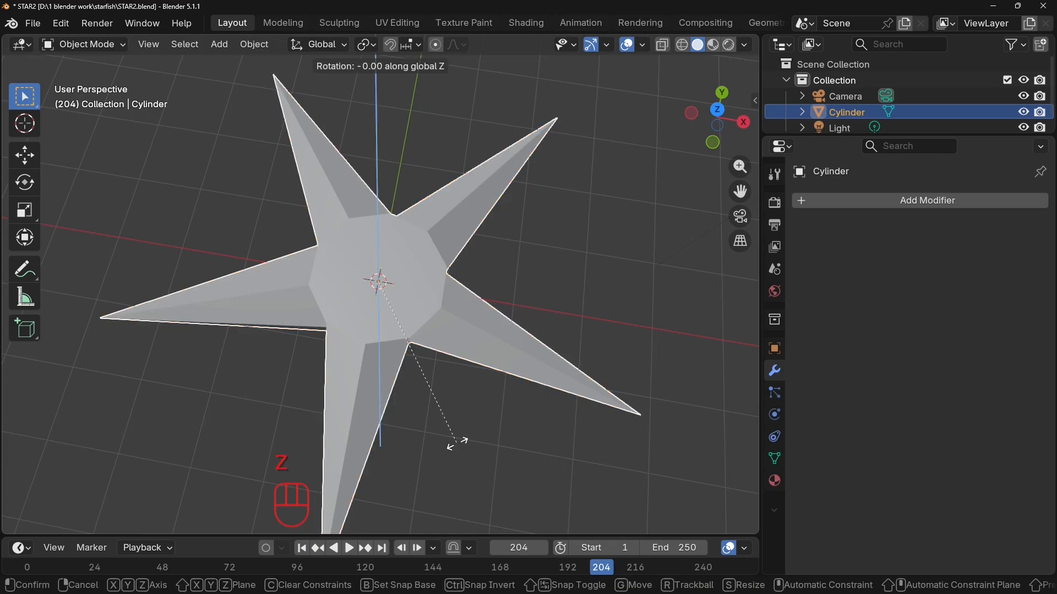
{"action": "key", "text": "KP_1"}
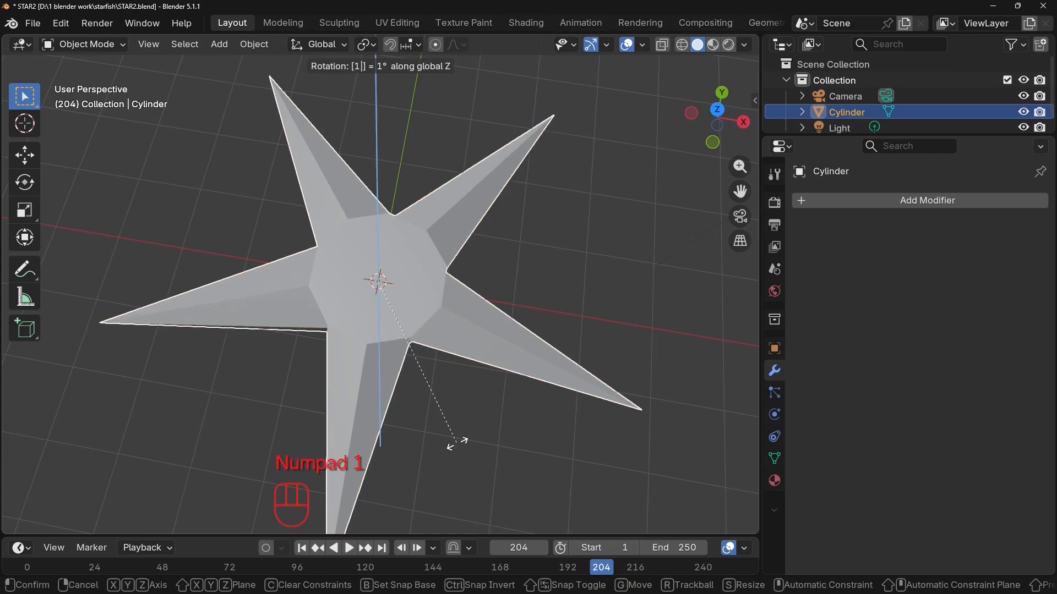
{"action": "key", "text": "KP_8"}
{"action": "key", "text": "KP_0"}
{"action": "key", "text": "KP_Enter"}
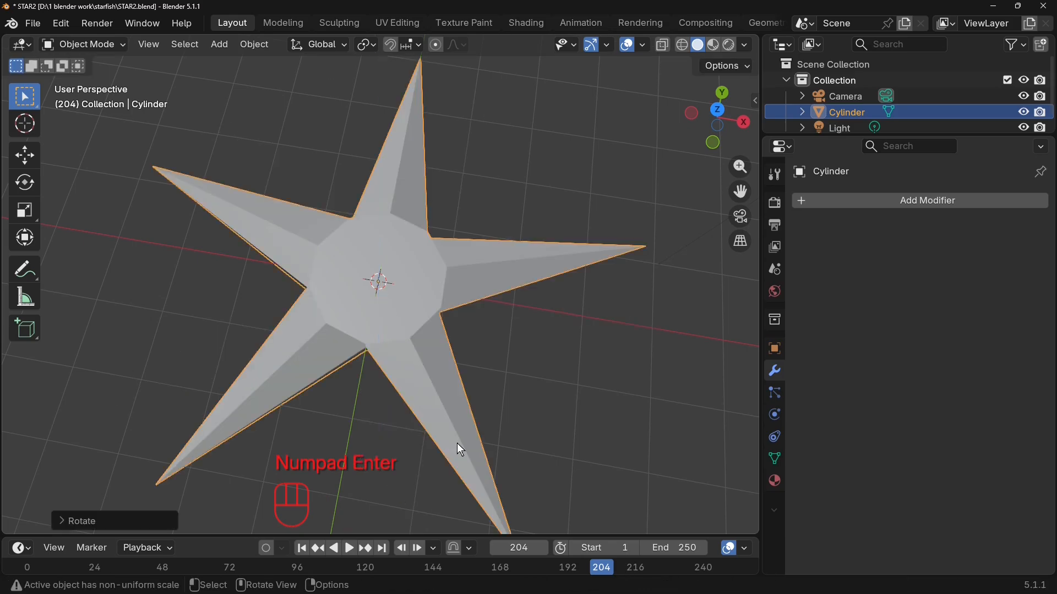
{"action": "key", "text": "KP_7"}
{"action": "scroll", "coordinate": [481, 427], "scroll_direction": "down", "scroll_amount": 3}
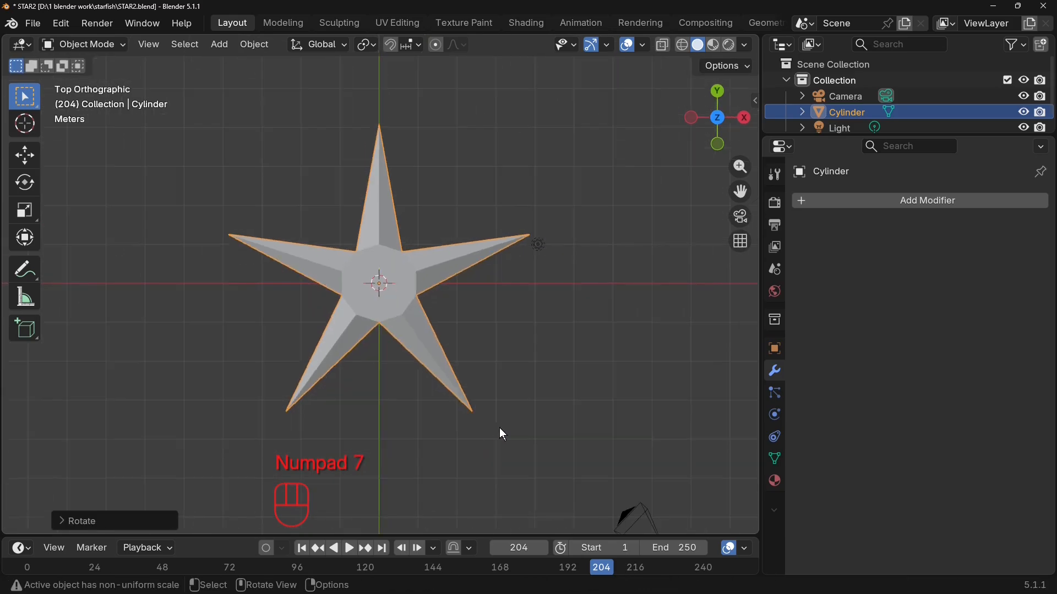
Select the star's flat top centre face using face select mode in Edit Mode.
{"action": "middle_click_drag", "start_coordinate": [502, 434], "coordinate": [472, 307]}
{"action": "key", "text": "Tab"}
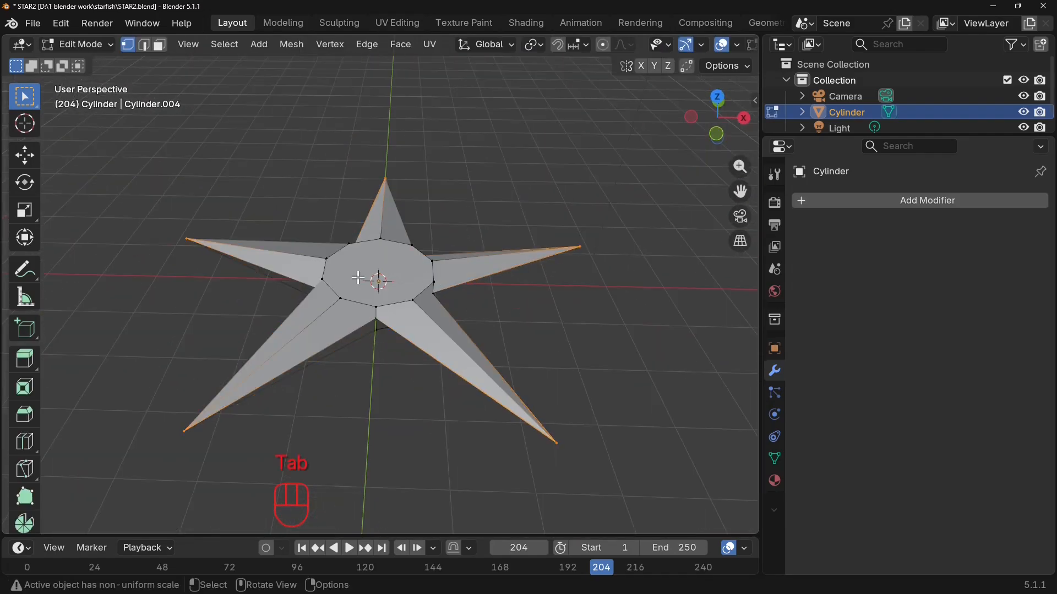
{"action": "left_click", "coordinate": [161, 44]}
{"action": "left_click", "coordinate": [416, 270]}
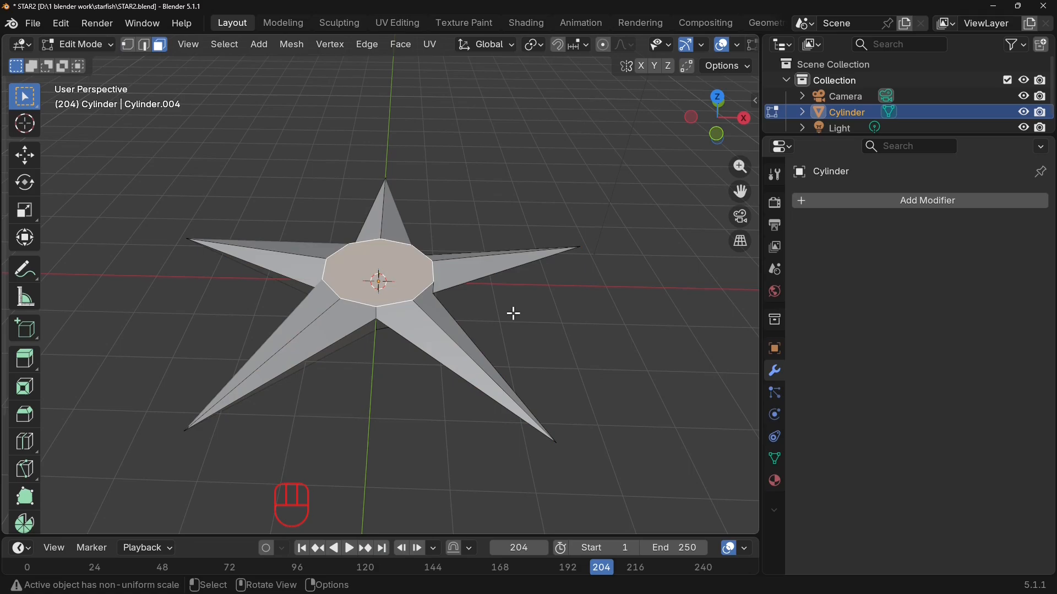
{"action": "key", "text": "s"}
{"action": "left_click", "coordinate": [451, 309]}
{"action": "key", "text": "ctrl+z"}
Extrude the top centre face in place and scale the new face to about half its size.
{"action": "key", "text": "e"}
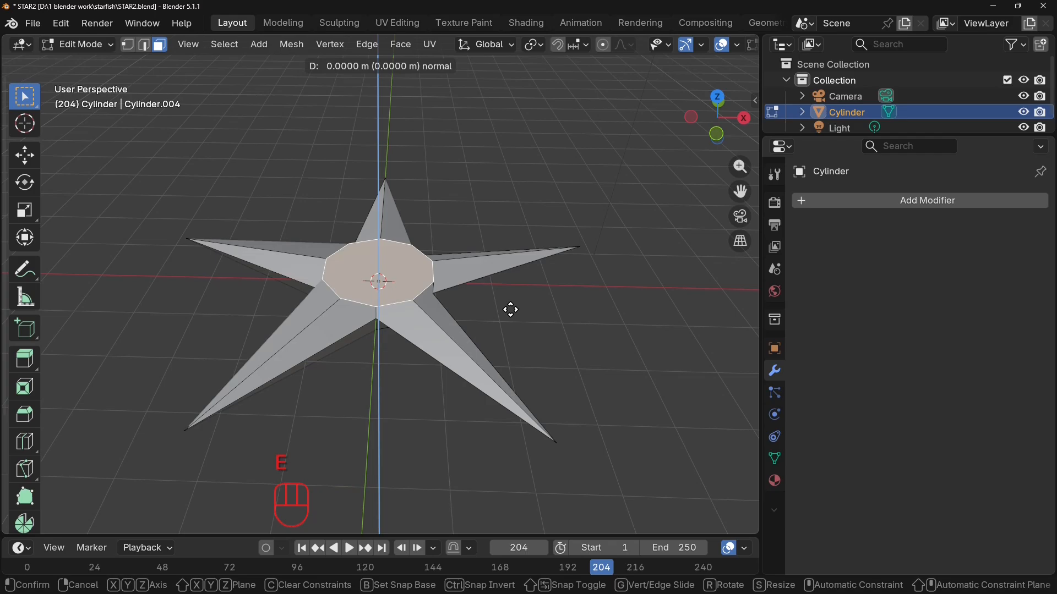
{"action": "key", "text": "s"}
{"action": "left_click", "coordinate": [444, 298]}
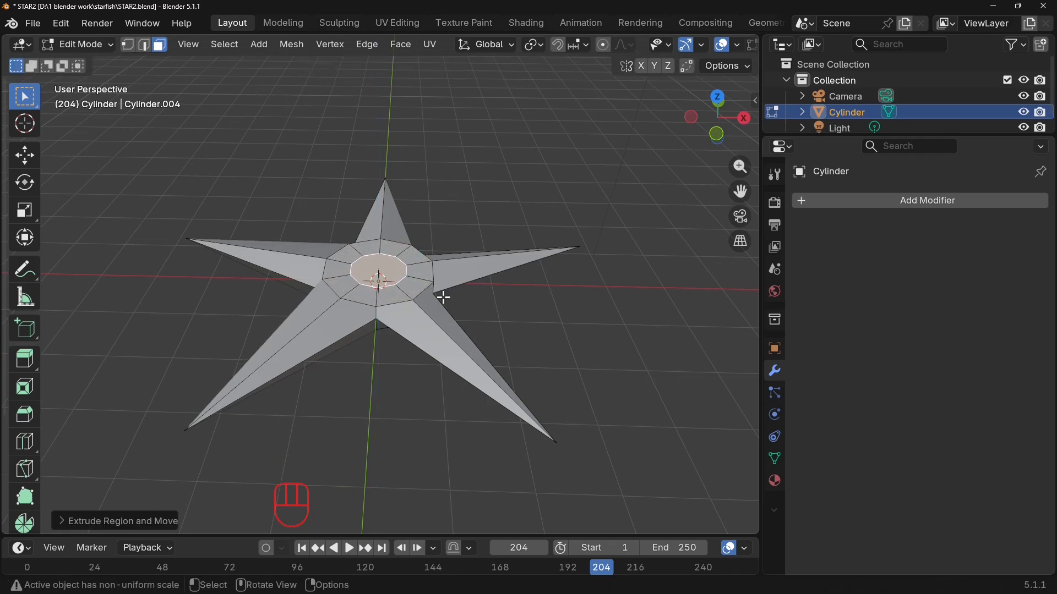
Raise the inner top face about 0.26 m along the global Z axis.
{"action": "key", "text": "g"}
{"action": "key", "text": "z"}
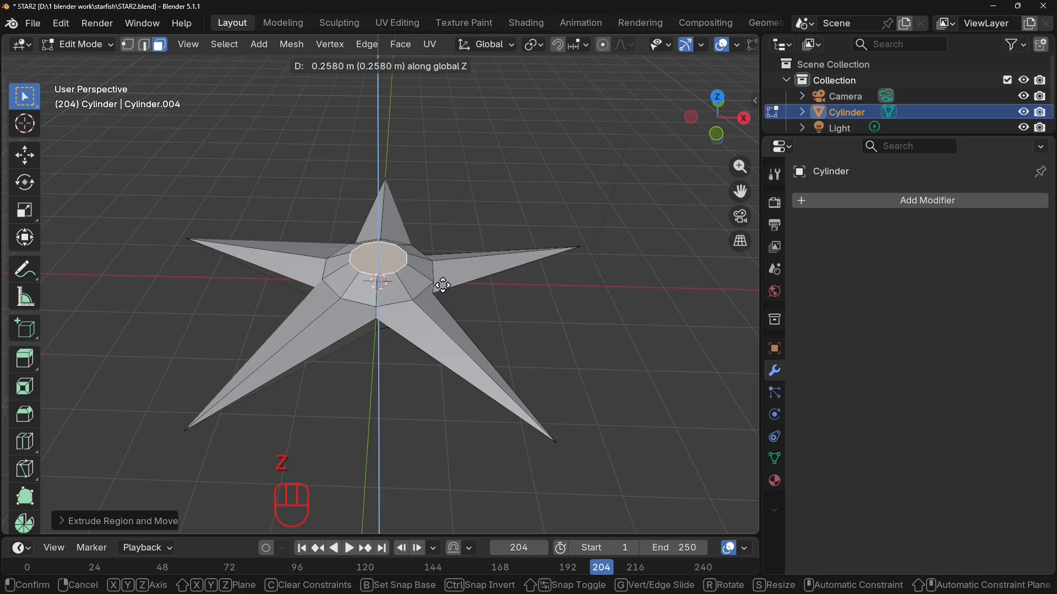
{"action": "left_click", "coordinate": [443, 286]}
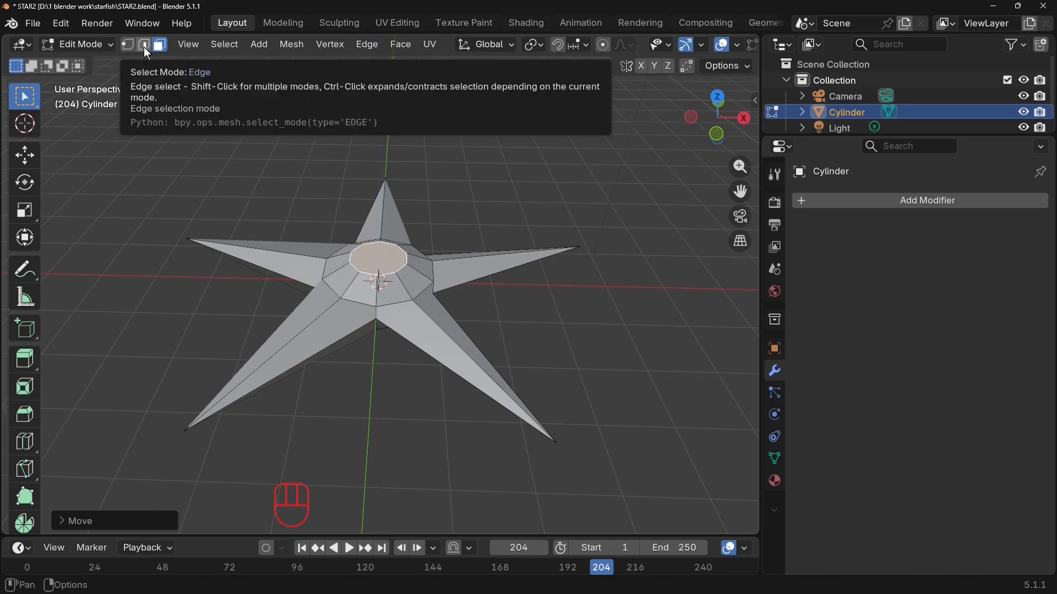
Select the edge loop around the raised top face in edge select mode and bevel it.
{"action": "left_click", "coordinate": [144, 48]}
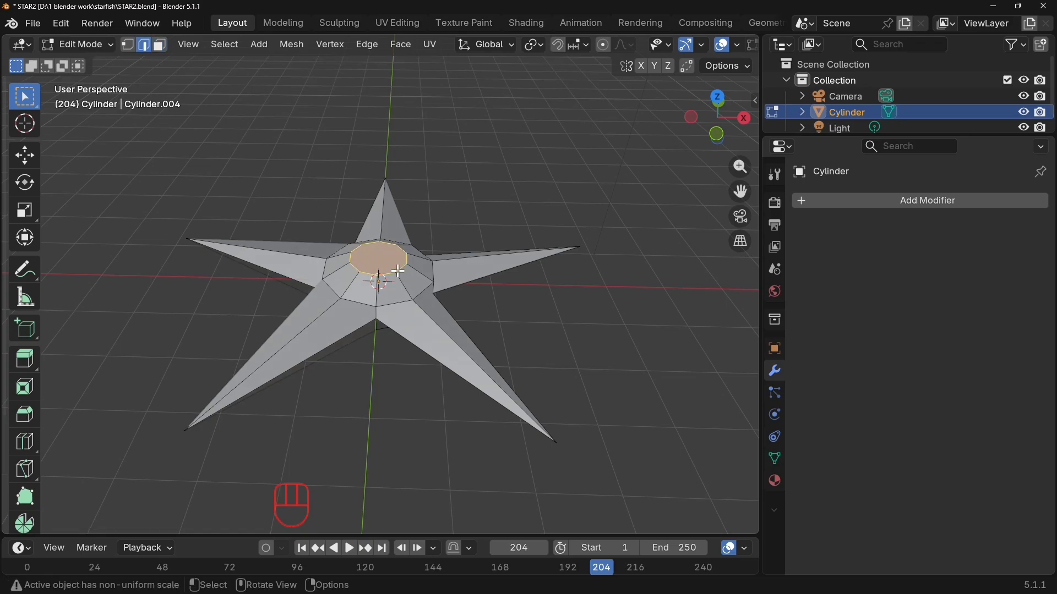
{"action": "left_click", "coordinate": [414, 271], "text": "alt"}
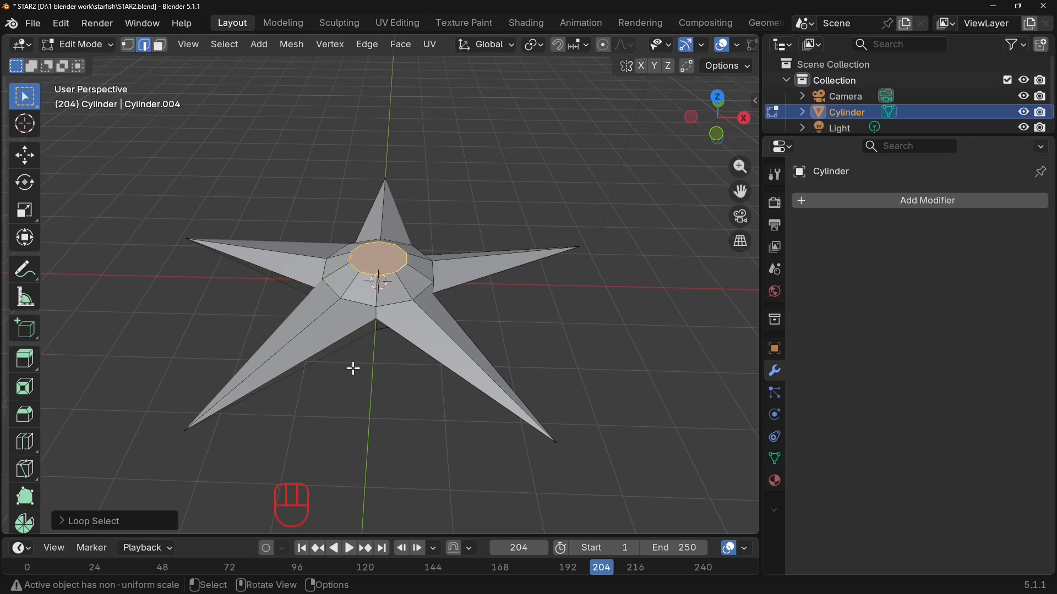
{"action": "key", "text": "ctrl+b"}
{"action": "left_click", "coordinate": [197, 423]}
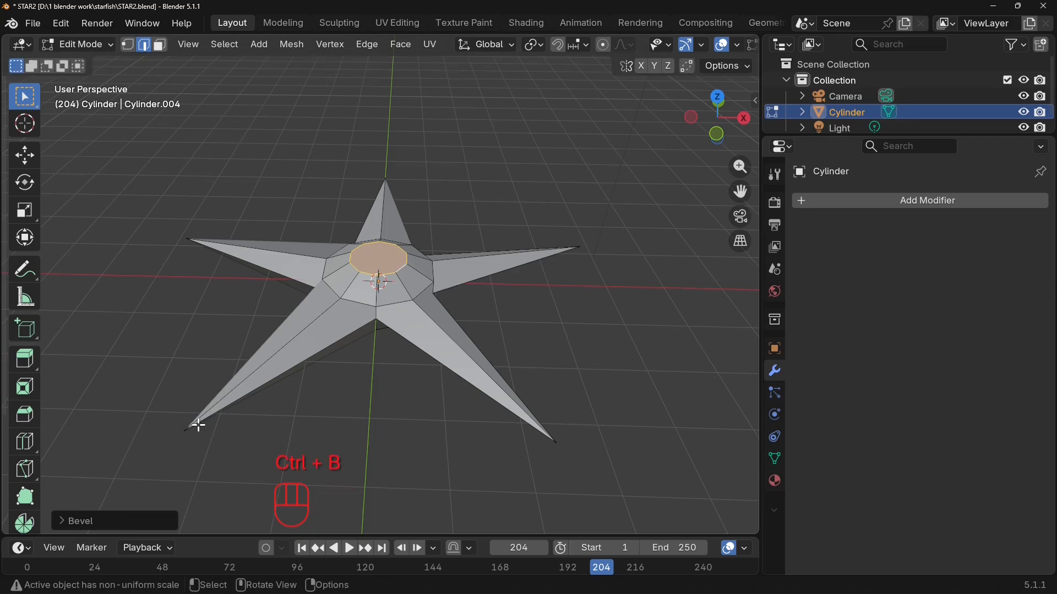
Set the bevel around the raised top face to 0.36 m width and 4 segments.
{"action": "left_click", "coordinate": [82, 520]}
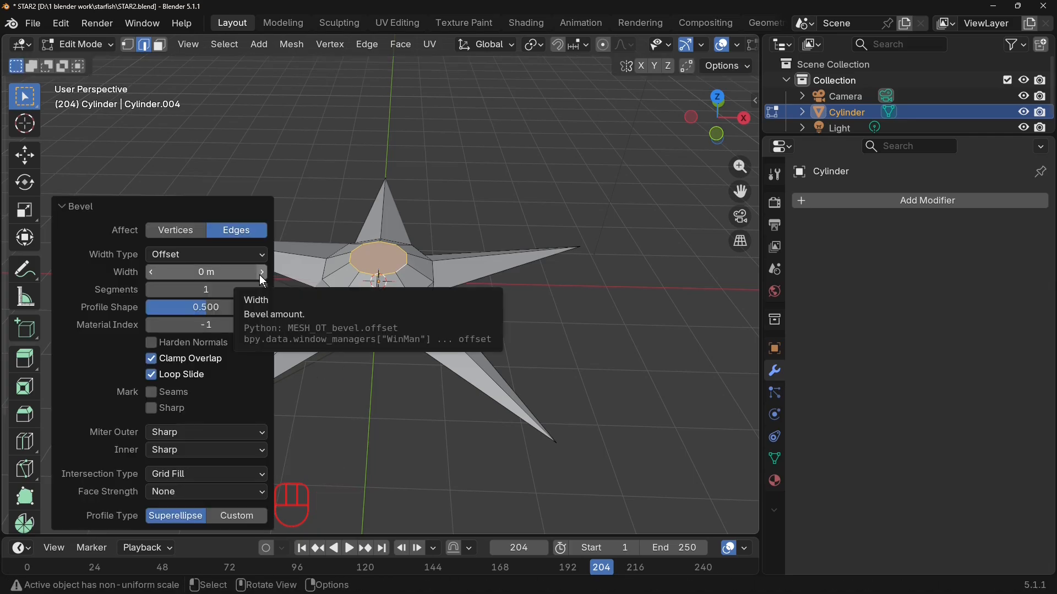
{"action": "left_click_drag", "start_coordinate": [262, 279], "coordinate": [321, 280]}
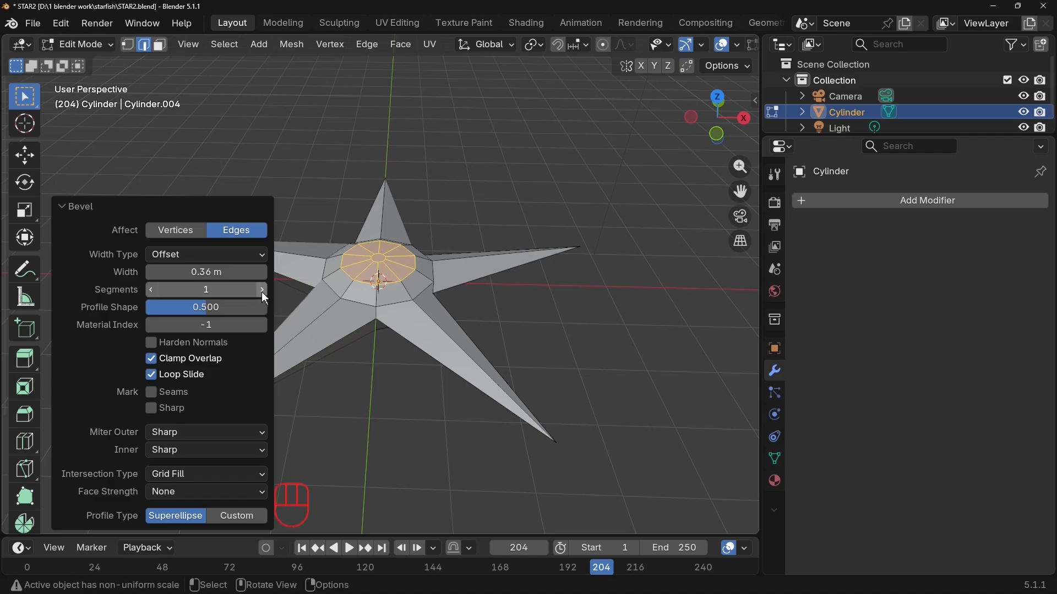
{"action": "left_click", "coordinate": [262, 291]}
{"action": "left_click", "coordinate": [262, 291]}
{"action": "left_click", "coordinate": [262, 292]}
{"action": "left_click", "coordinate": [262, 290]}
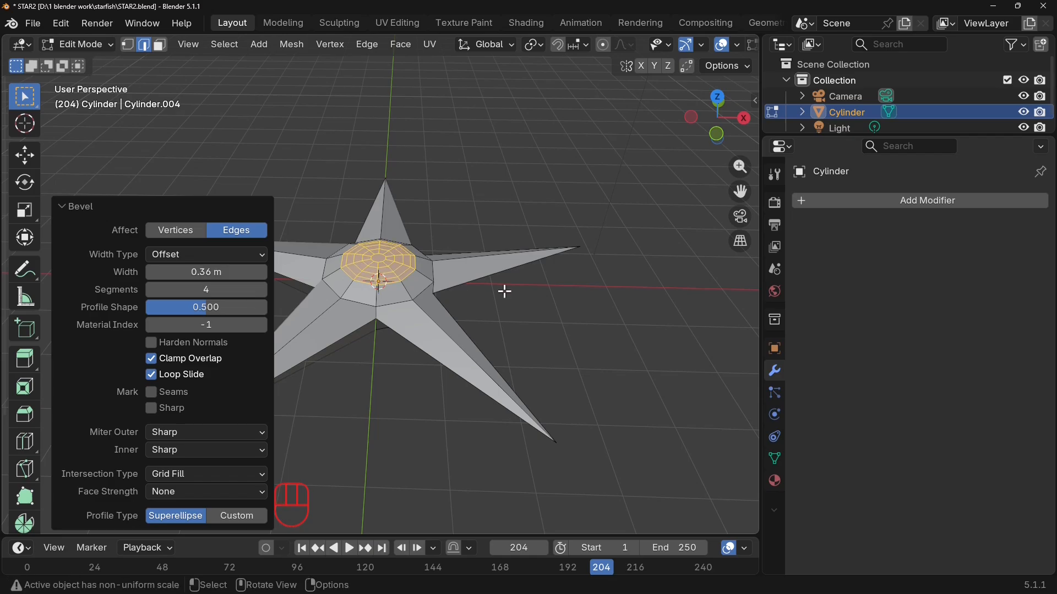
Select the star's flat centre face on the underside in Edit Mode's face select mode.
{"action": "middle_click_drag", "start_coordinate": [502, 290], "coordinate": [517, 165]}
{"action": "key", "text": "Tab"}
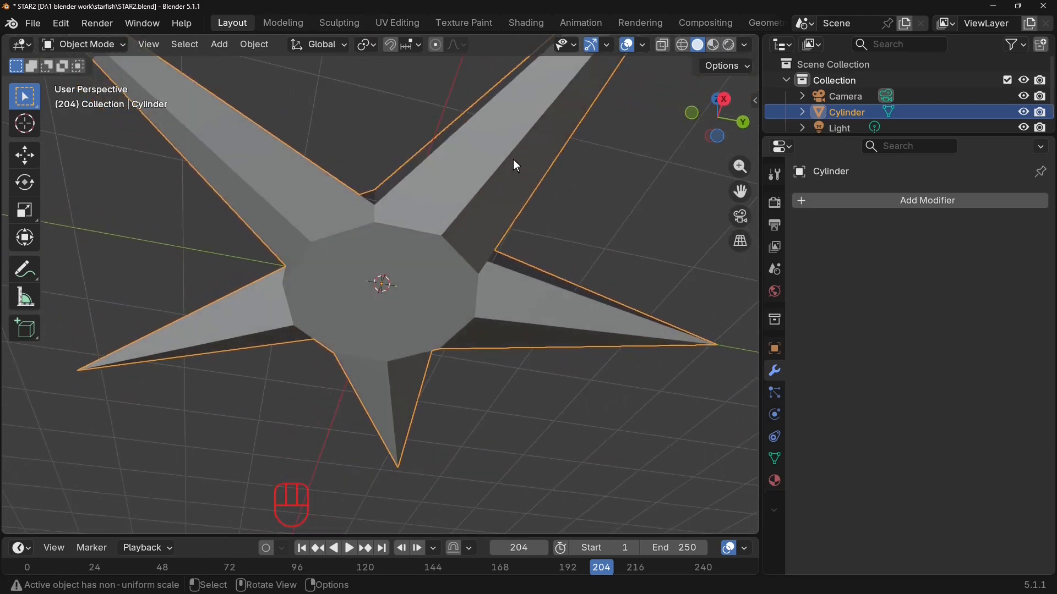
{"action": "middle_click_drag", "start_coordinate": [384, 348], "coordinate": [444, 393]}
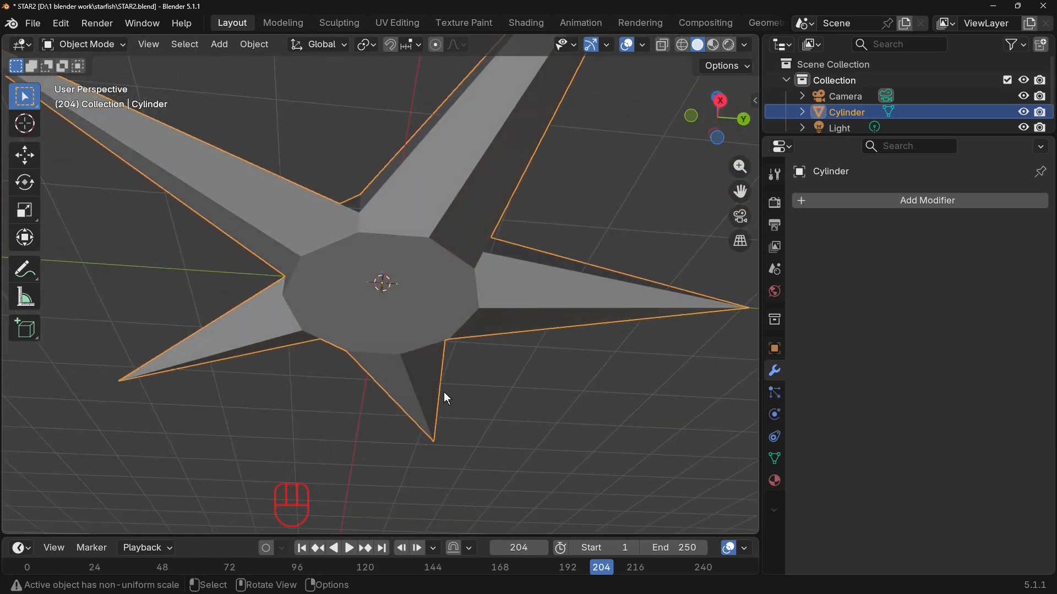
{"action": "key", "text": "Tab"}
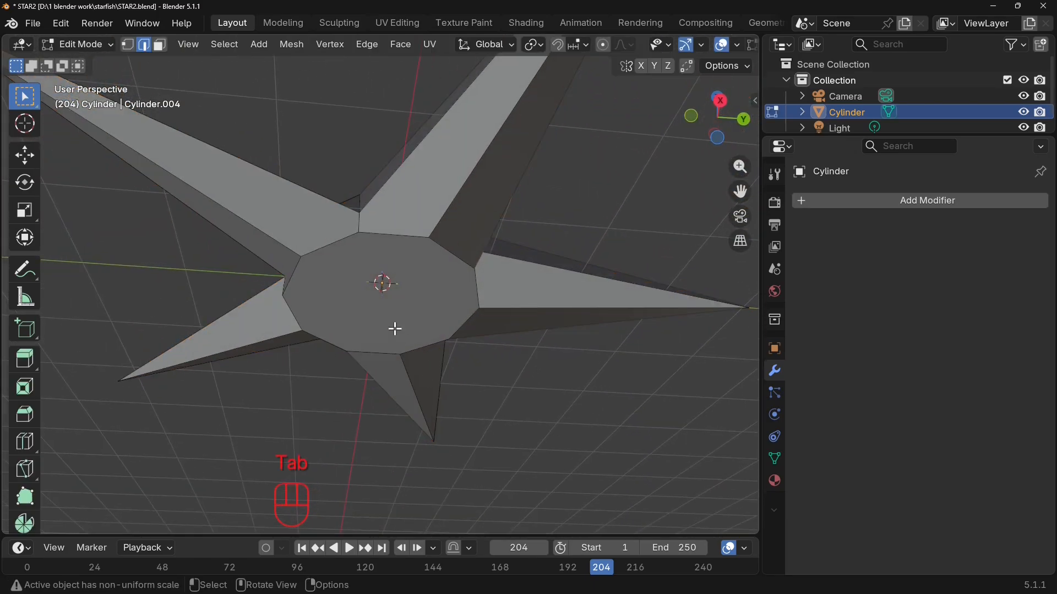
{"action": "left_click", "coordinate": [160, 44]}
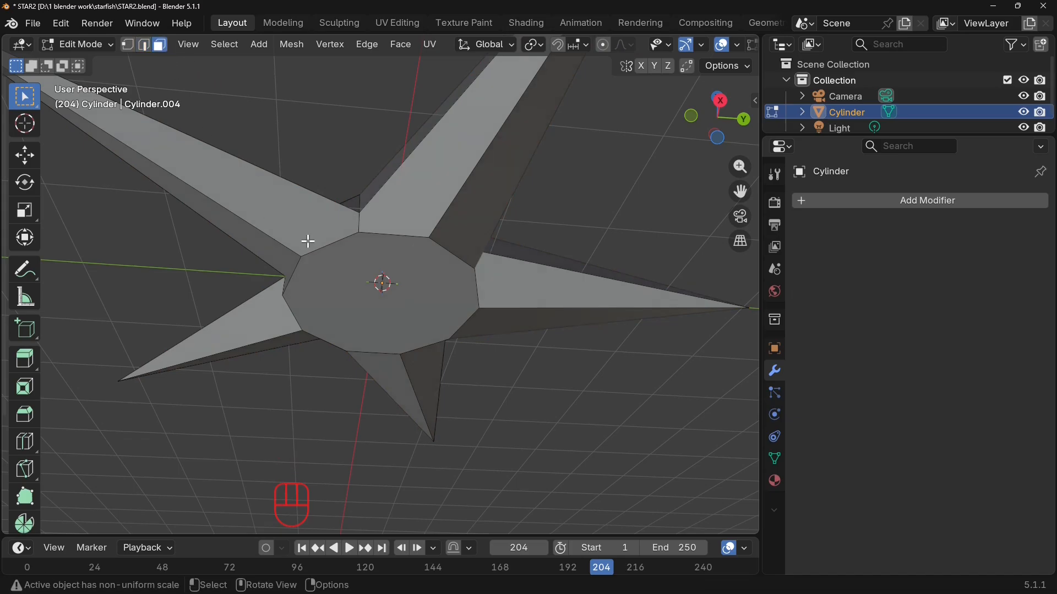
{"action": "left_click", "coordinate": [402, 287]}
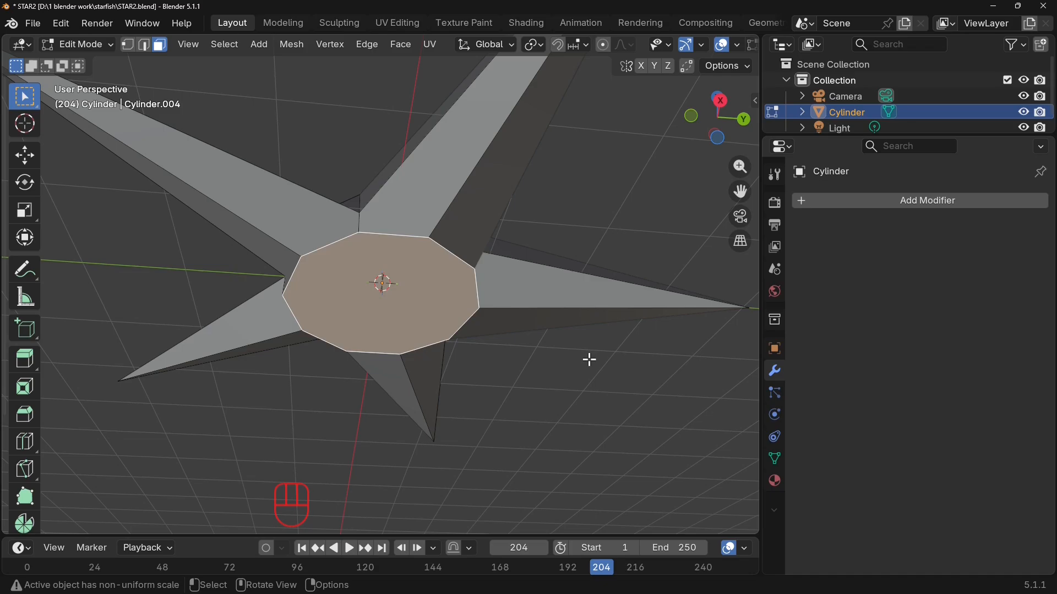
Extrude the underside centre face in place and scale the new face to about 0.63.
{"action": "key", "text": "e"}
{"action": "key", "text": "s"}
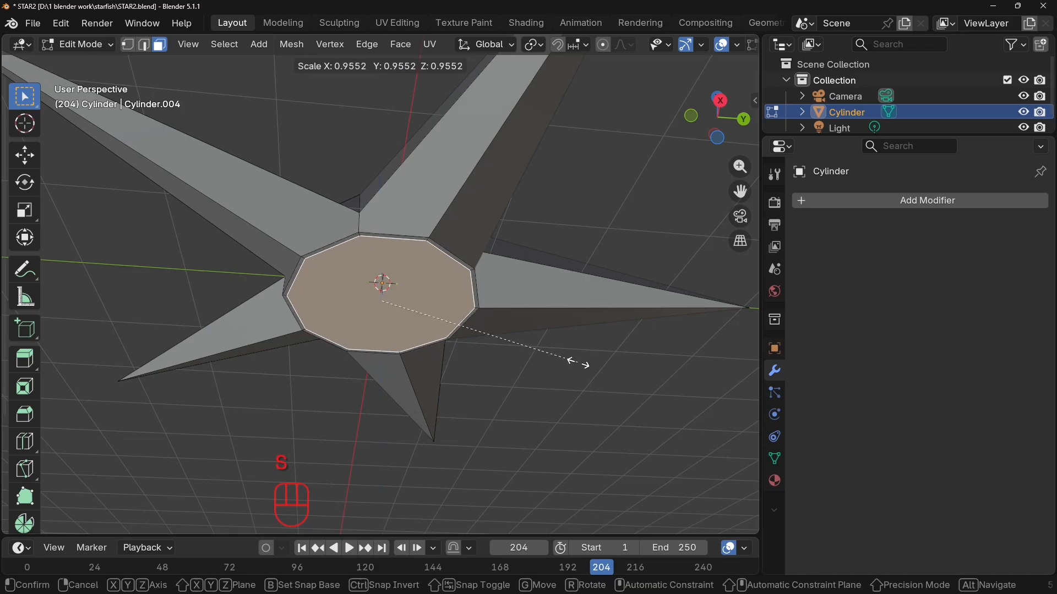
{"action": "left_click", "coordinate": [497, 376]}
Move the inner underside face about 0.09 m up along the global Z axis.
{"action": "key", "text": "g"}
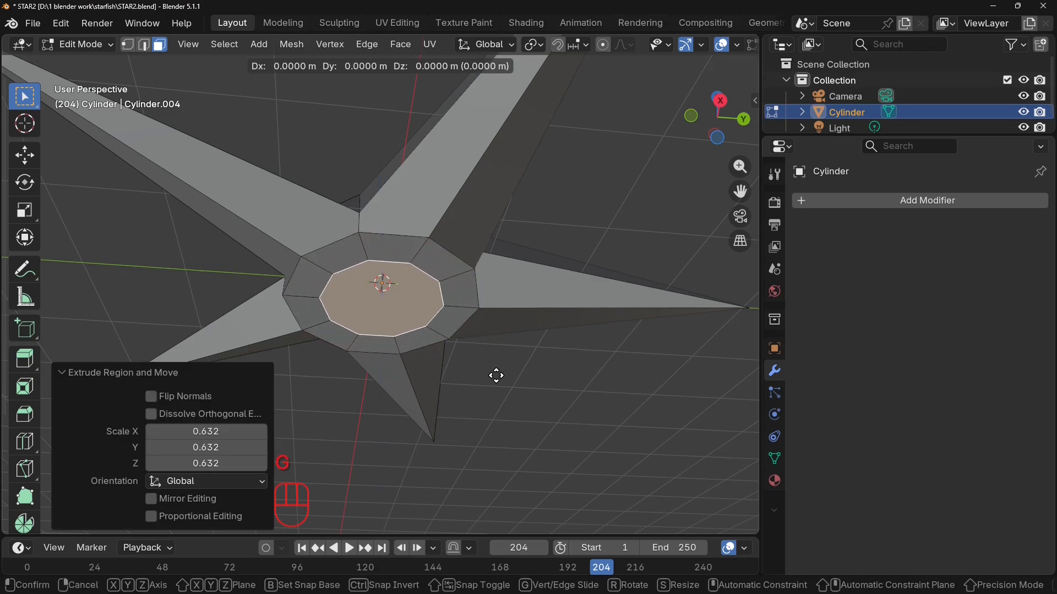
{"action": "key", "text": "z"}
{"action": "left_click", "coordinate": [496, 370]}
{"action": "middle_click_drag", "start_coordinate": [496, 370], "coordinate": [529, 415]}
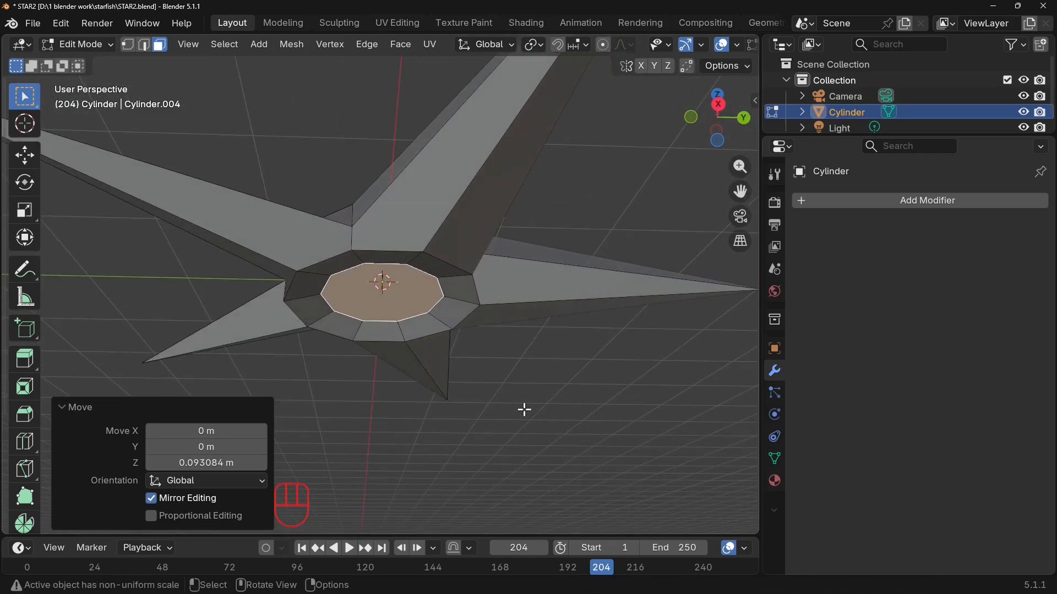
Bevel the edges of the inner underside face with 0.37 m width and 4 segments.
{"action": "key", "text": "ctrl+b"}
{"action": "left_click", "coordinate": [415, 385]}
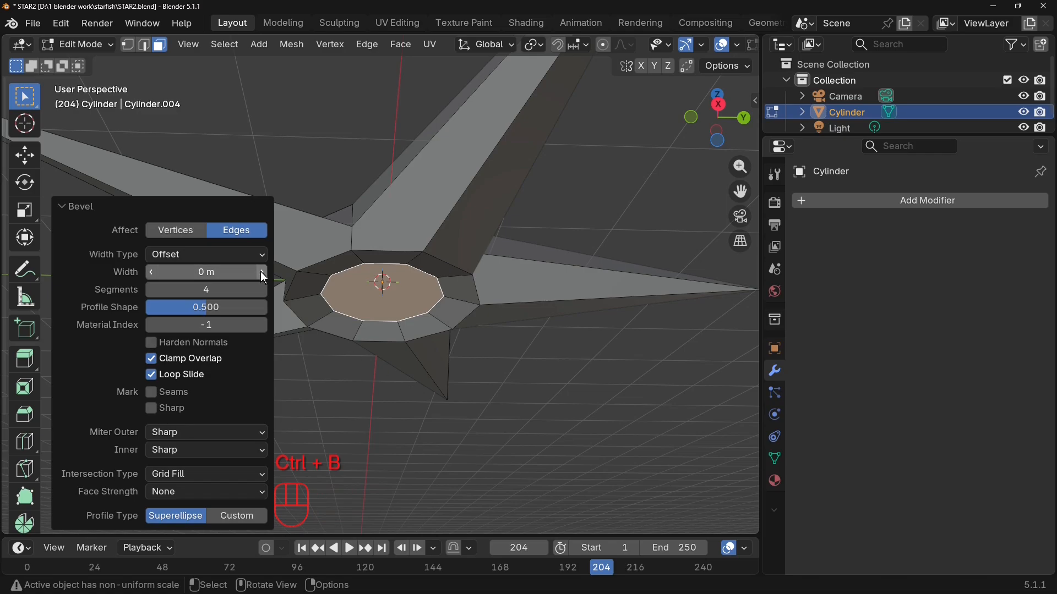
{"action": "left_click_drag", "start_coordinate": [260, 272], "coordinate": [311, 271]}
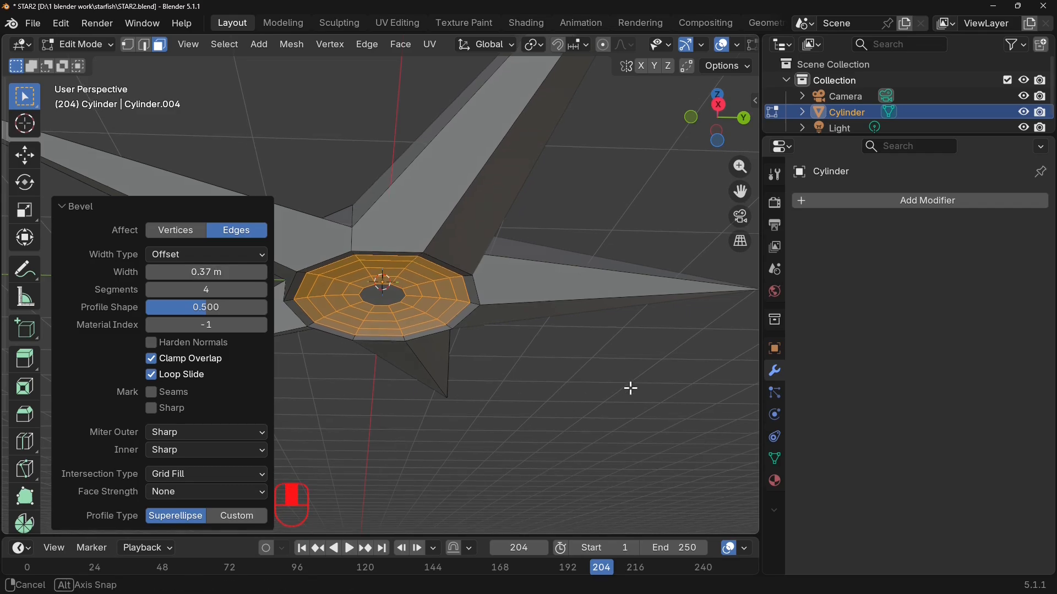
{"action": "middle_click_drag", "start_coordinate": [609, 403], "coordinate": [504, 517]}
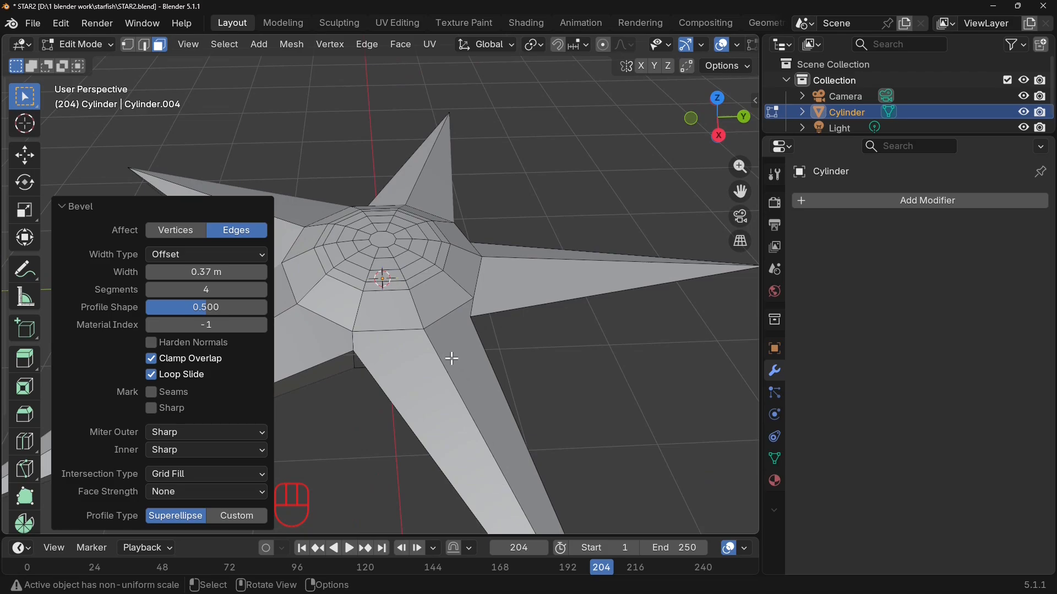
Add one centred loop cut around the outer ring of faces on the raised centre.
{"action": "left_click", "coordinate": [420, 304]}
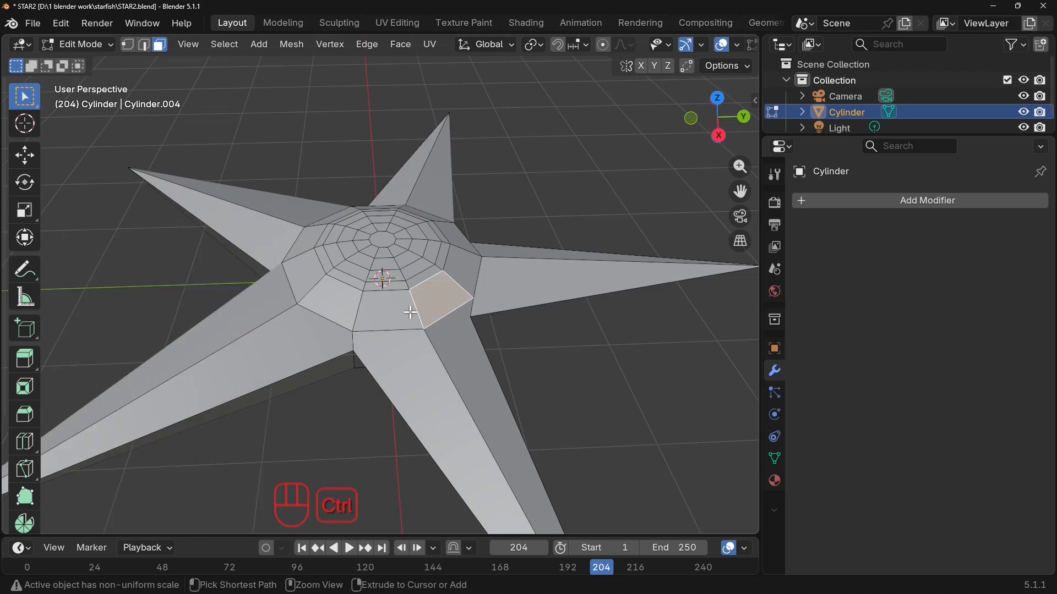
{"action": "key", "text": "ctrl+r"}
{"action": "left_click", "coordinate": [411, 312]}
{"action": "left_click", "coordinate": [411, 312]}
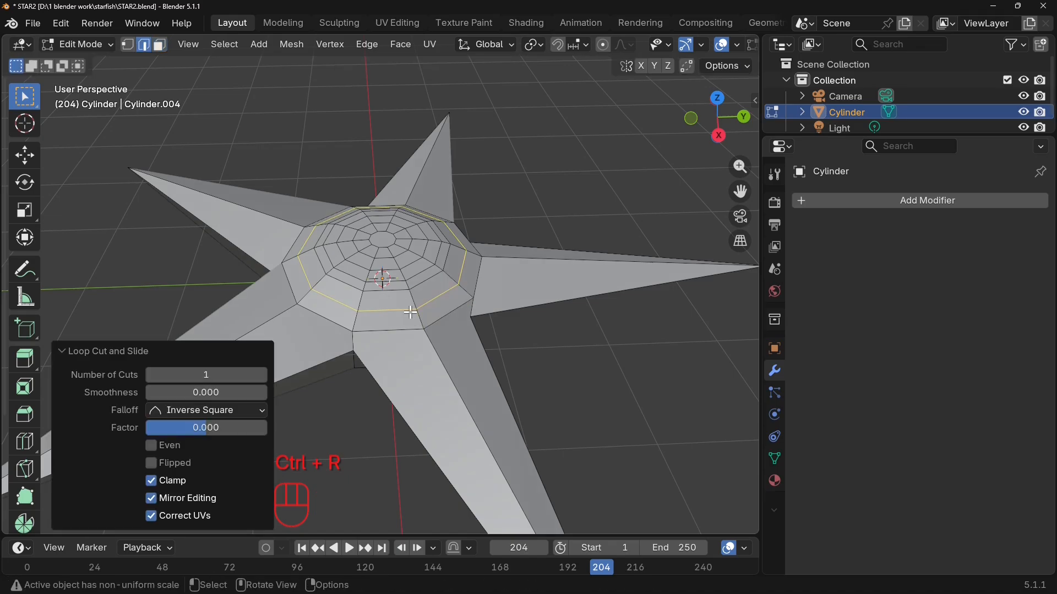
{"action": "middle_click_drag", "start_coordinate": [479, 316], "coordinate": [429, 288]}
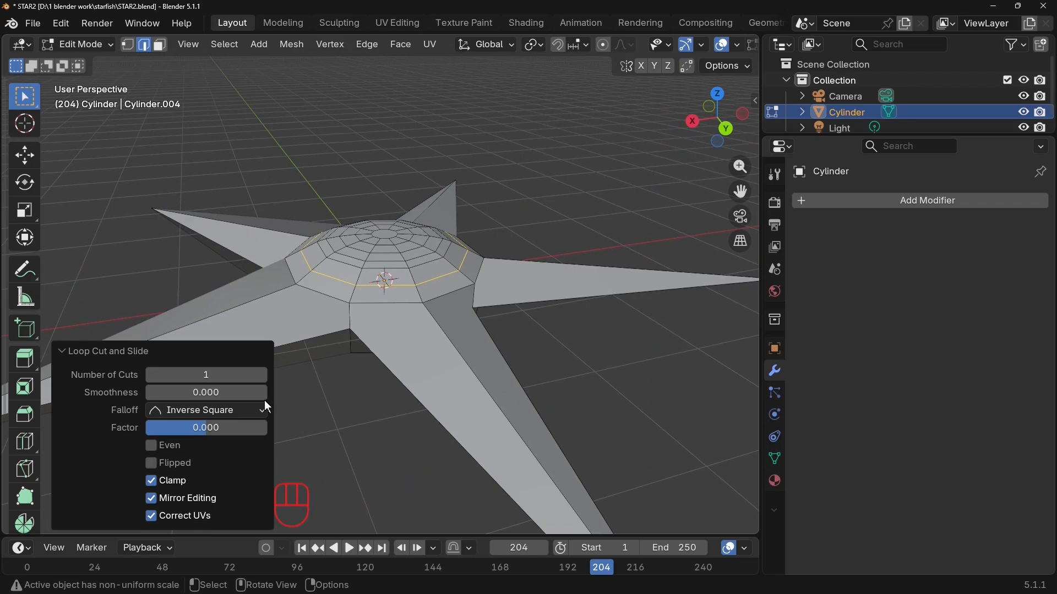
Select the new edge loop around the dome and bevel it with 0.29 m width and 3 segments.
{"action": "left_click", "coordinate": [377, 365]}
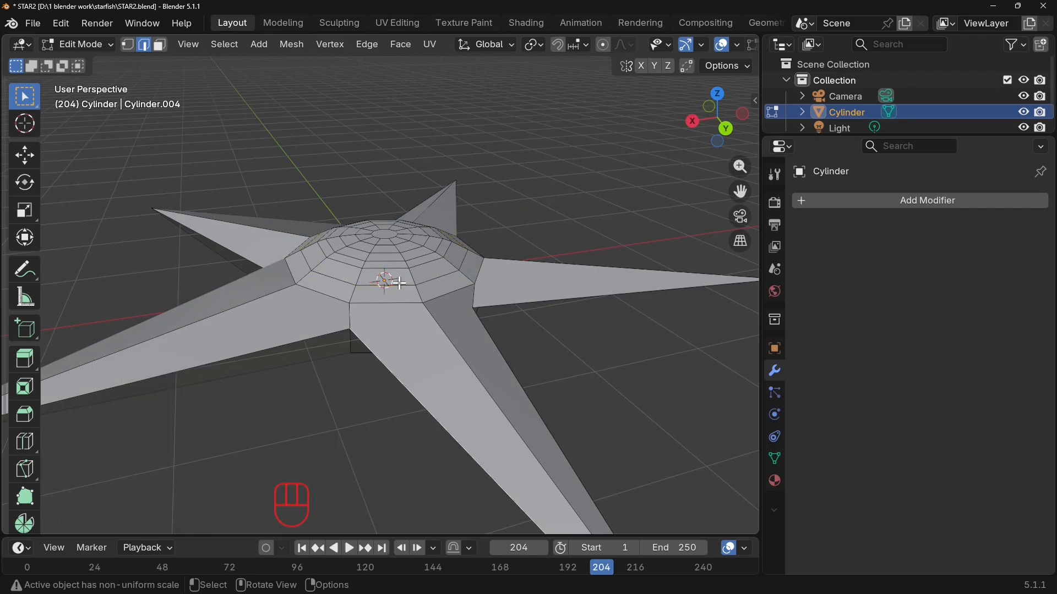
{"action": "left_click", "coordinate": [399, 284], "text": "alt"}
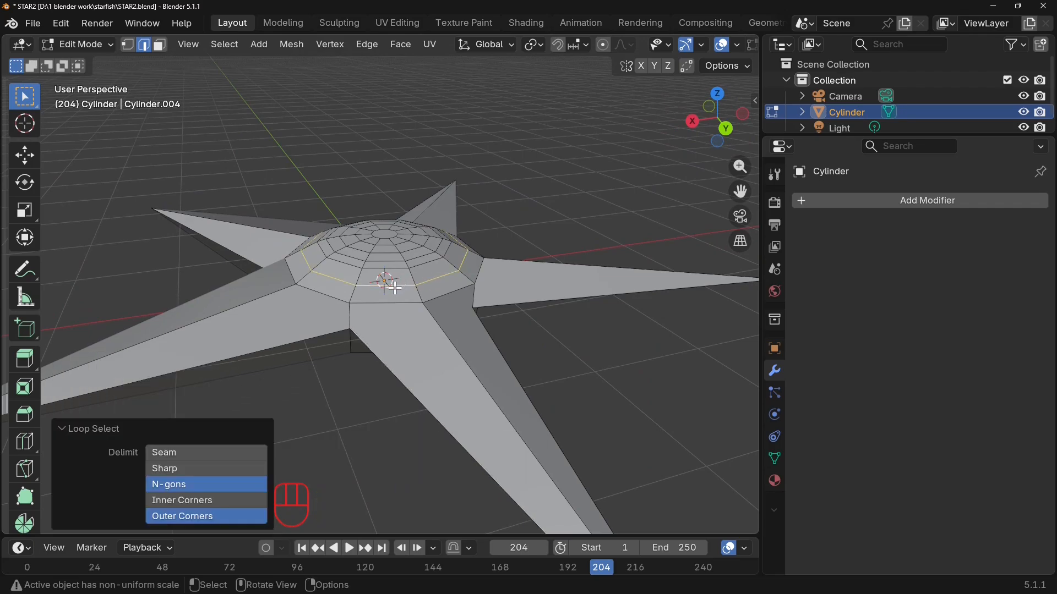
{"action": "key", "text": "ctrl+b"}
{"action": "left_click", "coordinate": [395, 286]}
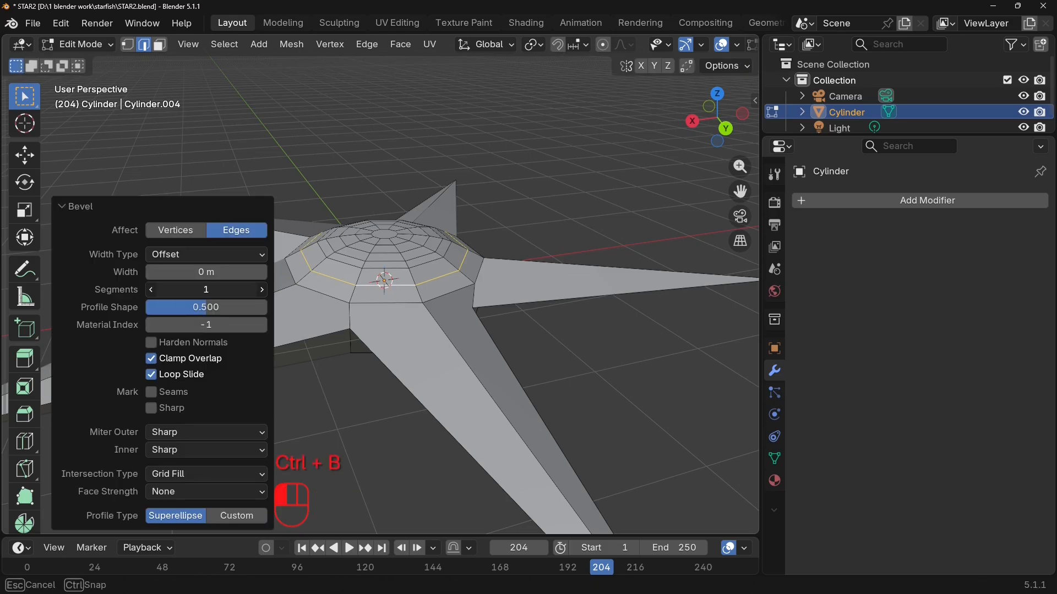
{"action": "left_click_drag", "start_coordinate": [261, 273], "coordinate": [347, 270]}
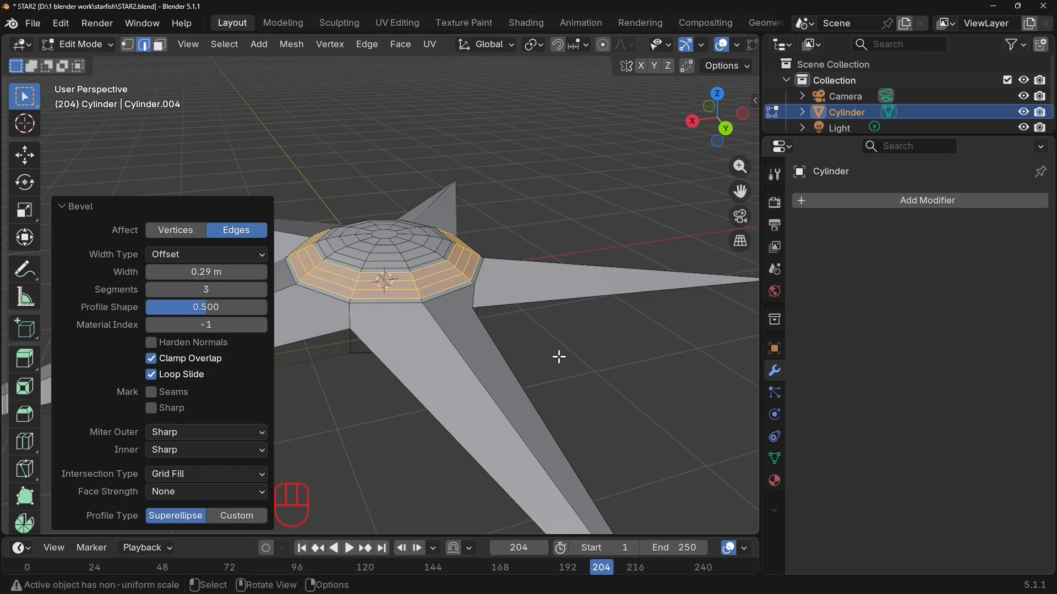
Examine the rounded centre's profile in Object Mode from a low side angle.
{"action": "key", "text": "Tab"}
{"action": "middle_click_drag", "start_coordinate": [585, 358], "coordinate": [533, 382]}
{"action": "scroll", "coordinate": [529, 390], "scroll_direction": "down", "scroll_amount": 3}
{"action": "scroll", "coordinate": [549, 408], "scroll_direction": "up", "scroll_amount": 2}
{"action": "scroll", "coordinate": [555, 384], "scroll_direction": "up", "scroll_amount": 3}
{"action": "scroll", "coordinate": [548, 383], "scroll_direction": "down", "scroll_amount": 3}
{"action": "scroll", "coordinate": [565, 395], "scroll_direction": "up", "scroll_amount": 2}
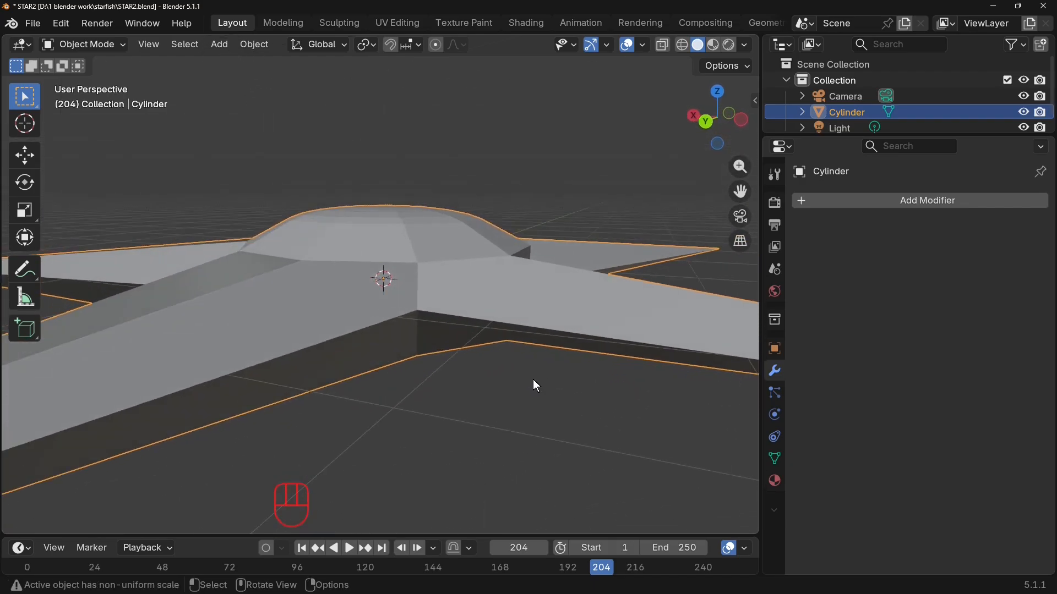
In Edit Mode, add 5 evenly spaced loop cuts around the upper half of the star's side faces.
{"action": "key", "text": "Tab"}
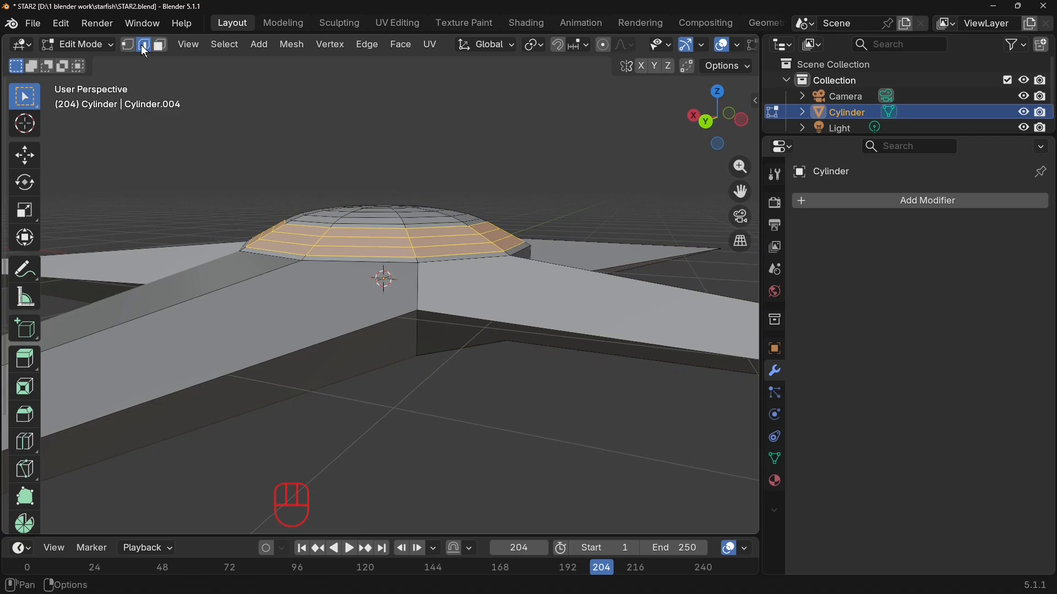
{"action": "left_click", "coordinate": [426, 275]}
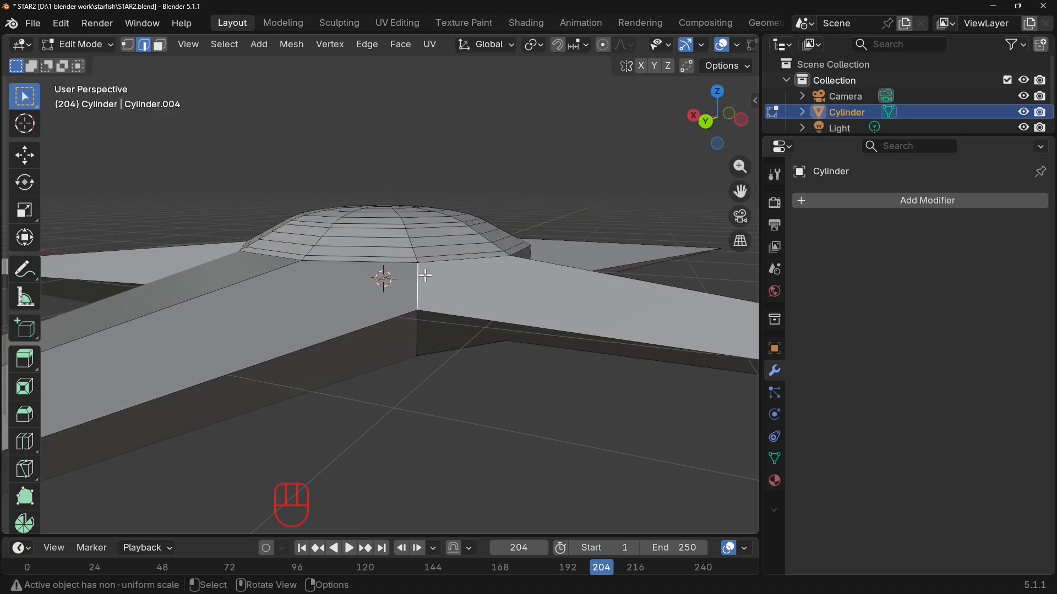
{"action": "key", "text": "ctrl"}
{"action": "key", "text": "ctrl+r"}
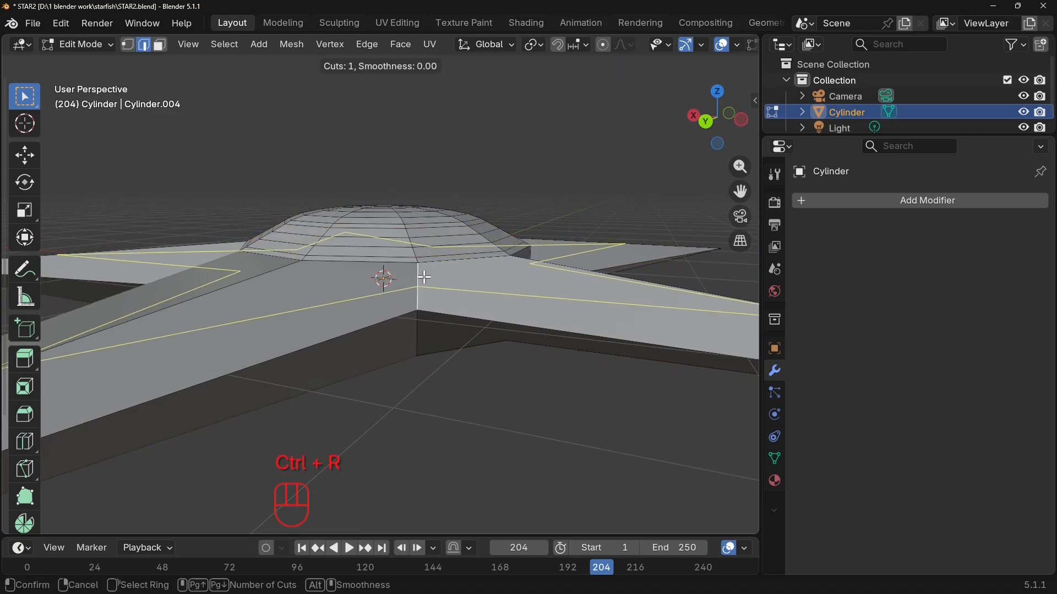
{"action": "scroll", "coordinate": [425, 277], "scroll_direction": "up", "scroll_amount": 4}
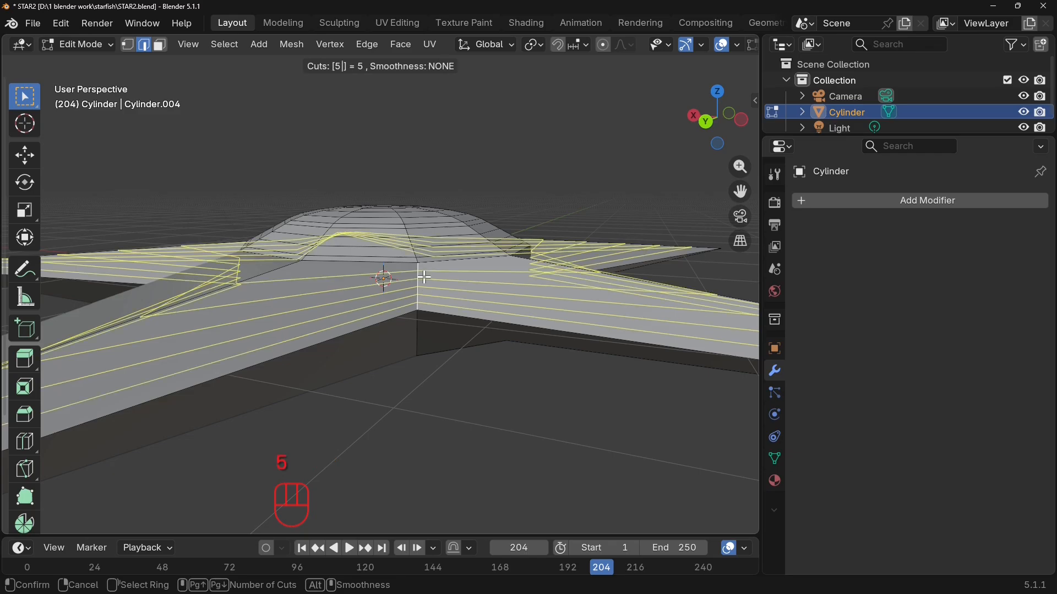
{"action": "left_click", "coordinate": [424, 276]}
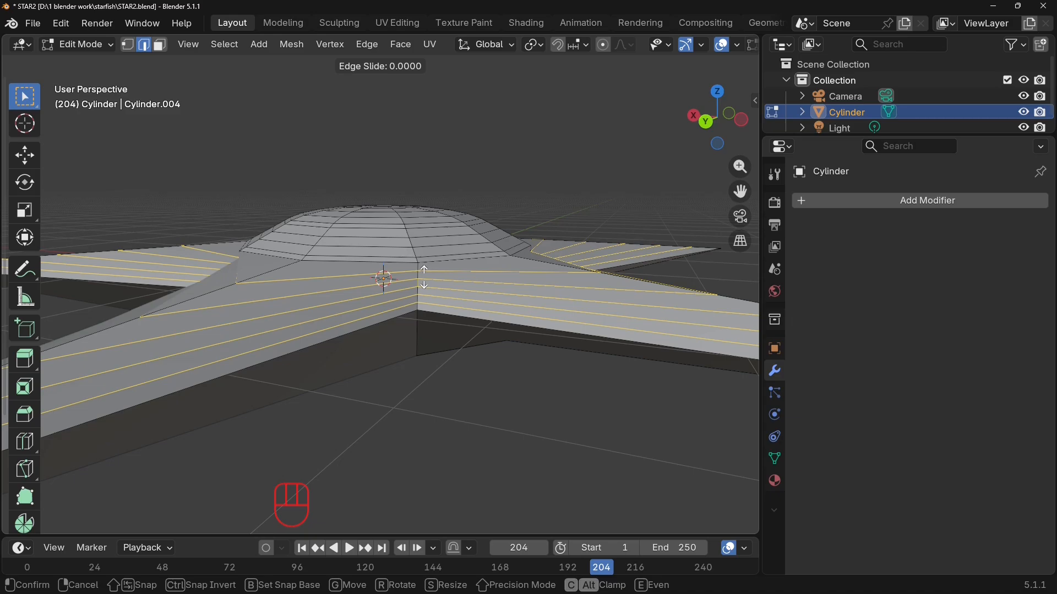
{"action": "left_click", "coordinate": [424, 277]}
{"action": "key", "text": "ctrl+e"}
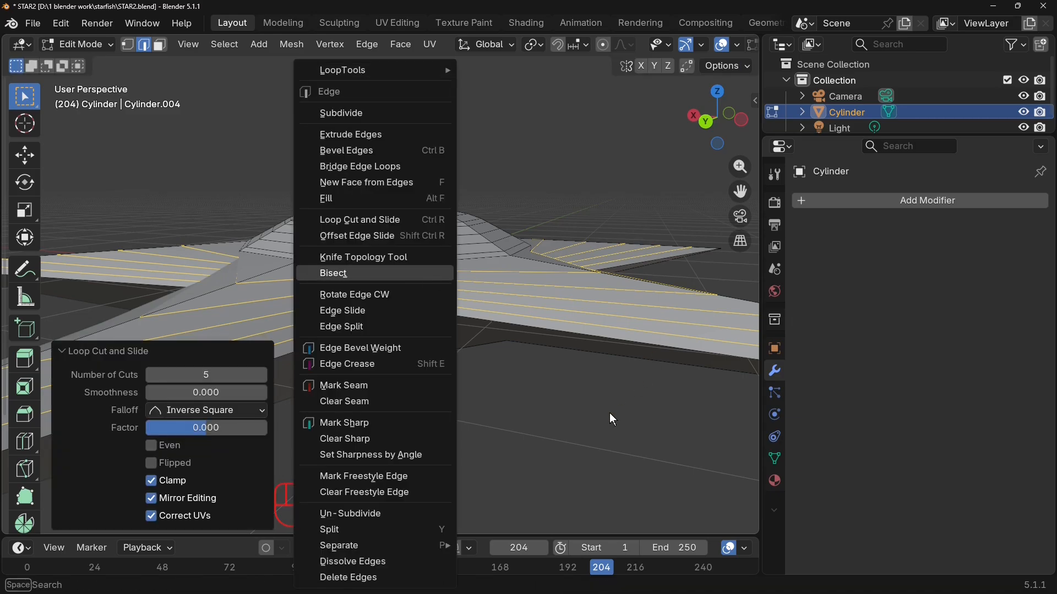
Add 5 evenly spaced loop cuts around the lower half of the star's side faces.
{"action": "middle_click_drag", "start_coordinate": [424, 375], "coordinate": [461, 309]}
{"action": "left_click", "coordinate": [451, 279]}
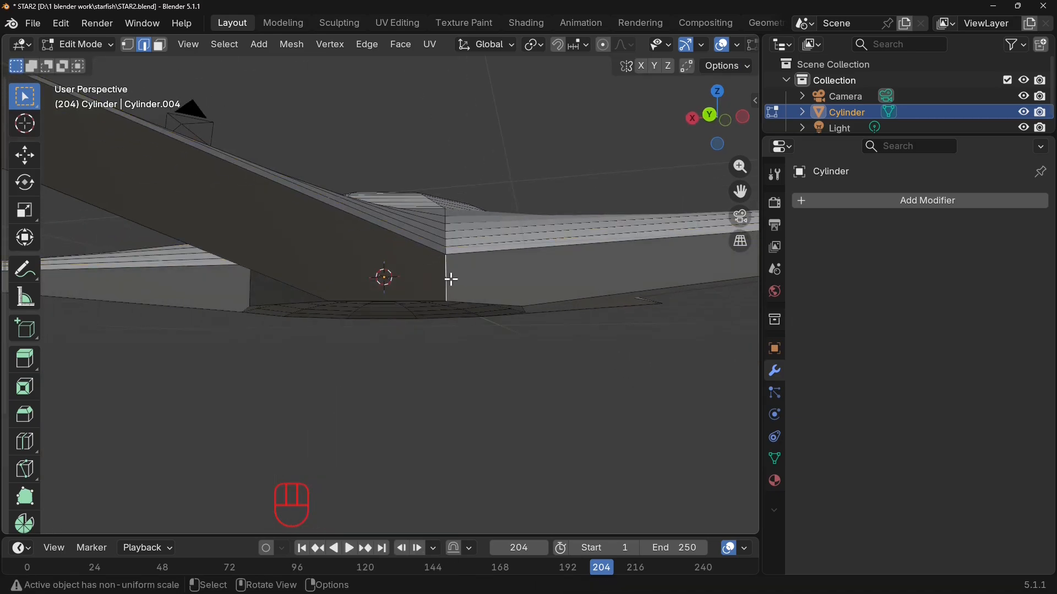
{"action": "key", "text": "ctrl"}
{"action": "key", "text": "ctrl+r"}
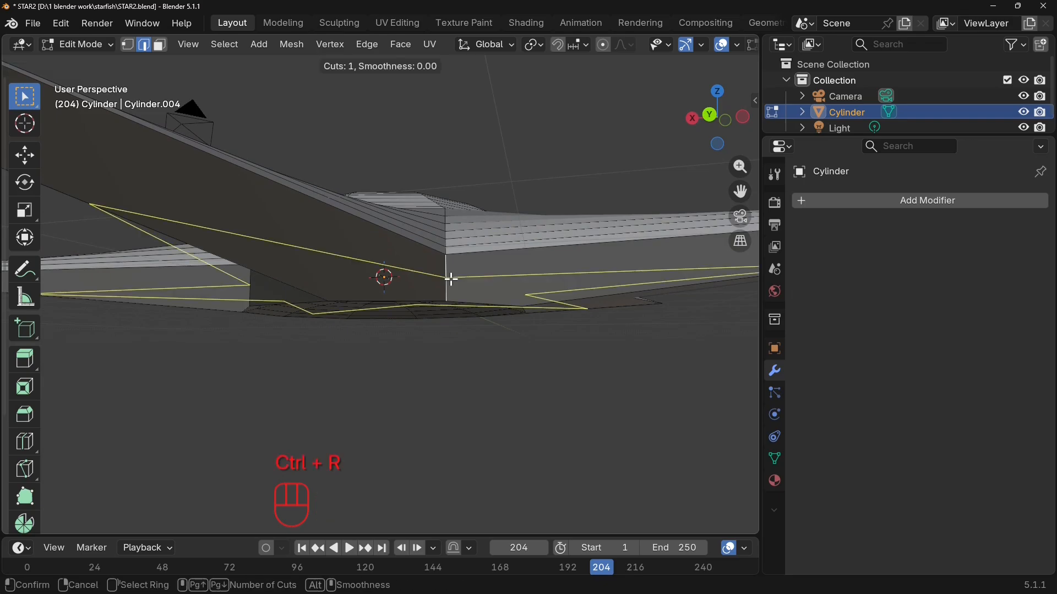
{"action": "key", "text": "5"}
{"action": "left_click", "coordinate": [452, 279]}
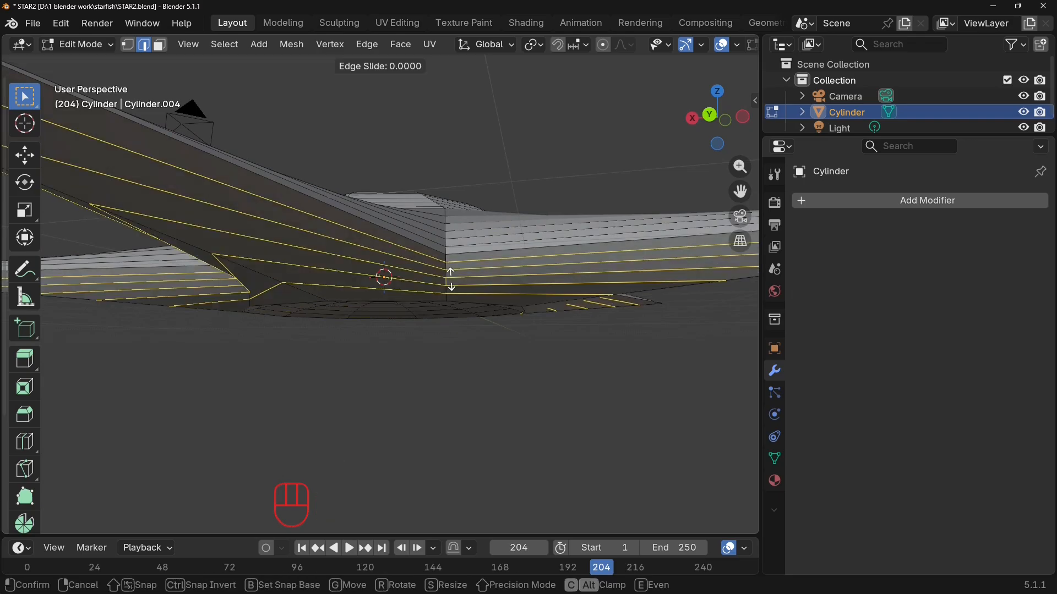
{"action": "right_click", "coordinate": [452, 279]}
Add 6 evenly spaced loop cuts along one half of a first arm, running between its side edge and ridge and across the dome.
{"action": "middle_click_drag", "start_coordinate": [639, 356], "coordinate": [257, 477]}
{"action": "middle_click_drag", "start_coordinate": [484, 428], "coordinate": [494, 317]}
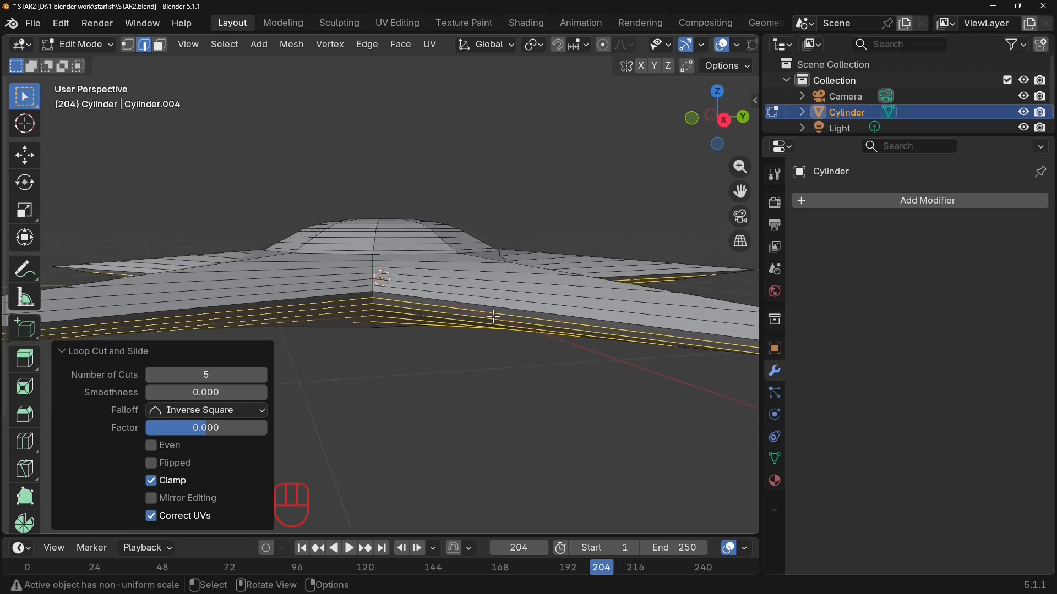
{"action": "left_click", "coordinate": [537, 313]}
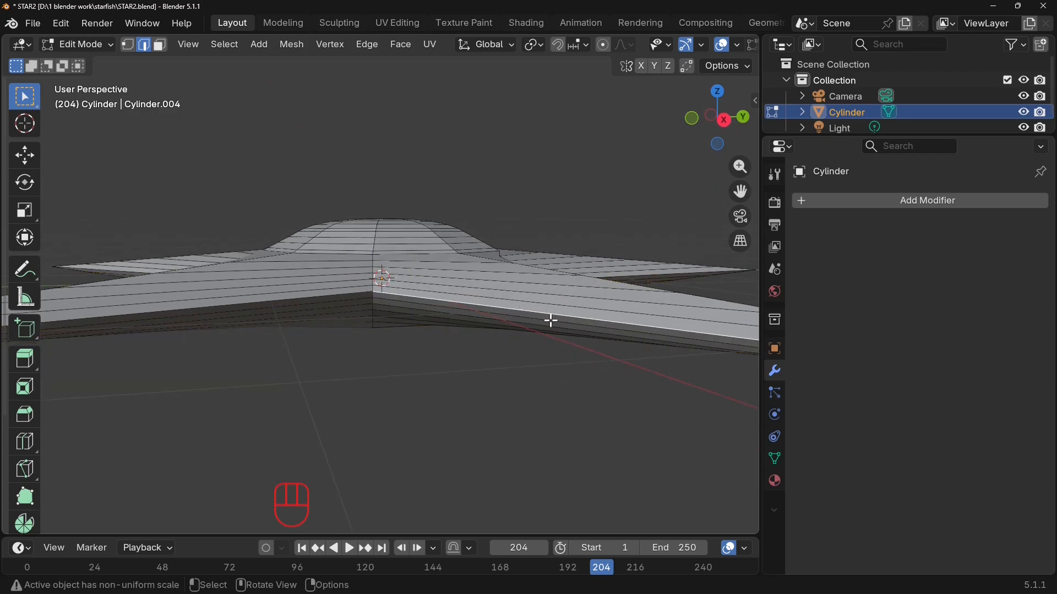
{"action": "middle_click_drag", "start_coordinate": [551, 320], "coordinate": [498, 364]}
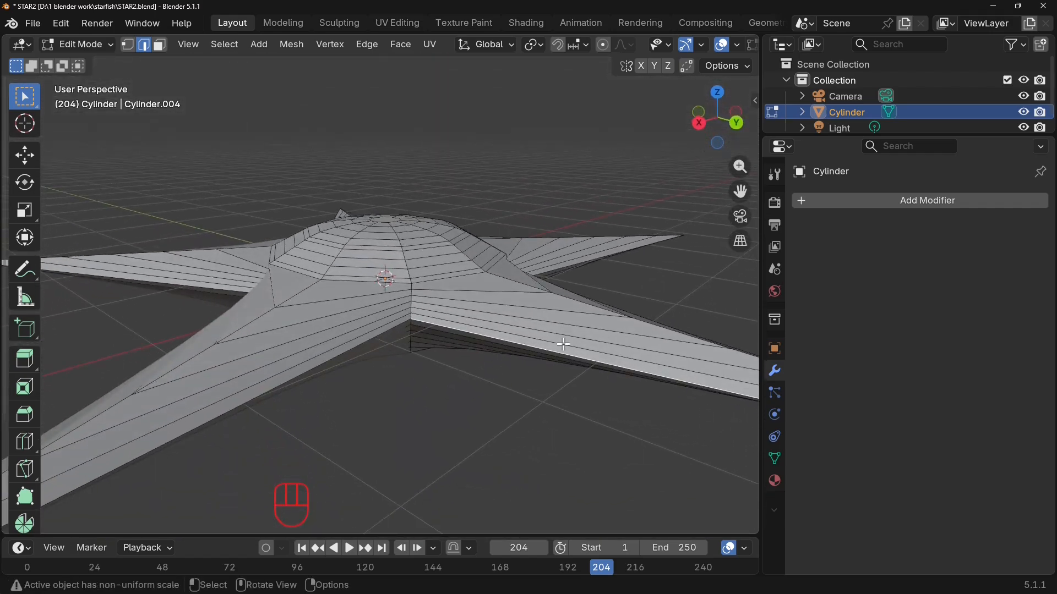
{"action": "mouse_move", "coordinate": [563, 344]}
{"action": "middle_mouse_down"}
{"action": "mouse_move", "coordinate": [625, 330]}
{"action": "mouse_move", "coordinate": [567, 328]}
{"action": "middle_mouse_up"}
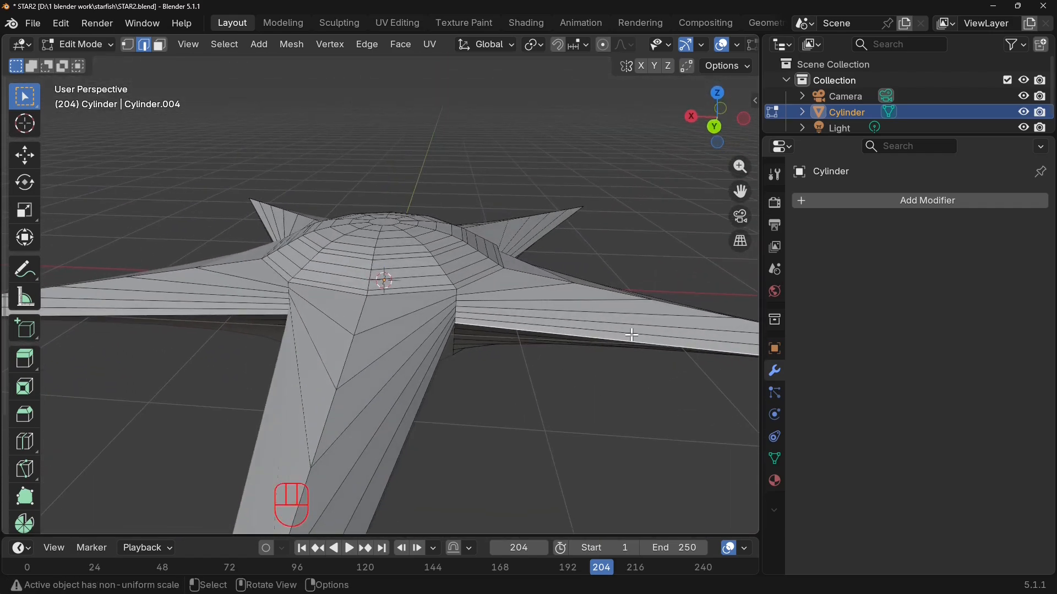
{"action": "middle_click_drag", "start_coordinate": [632, 335], "coordinate": [520, 358]}
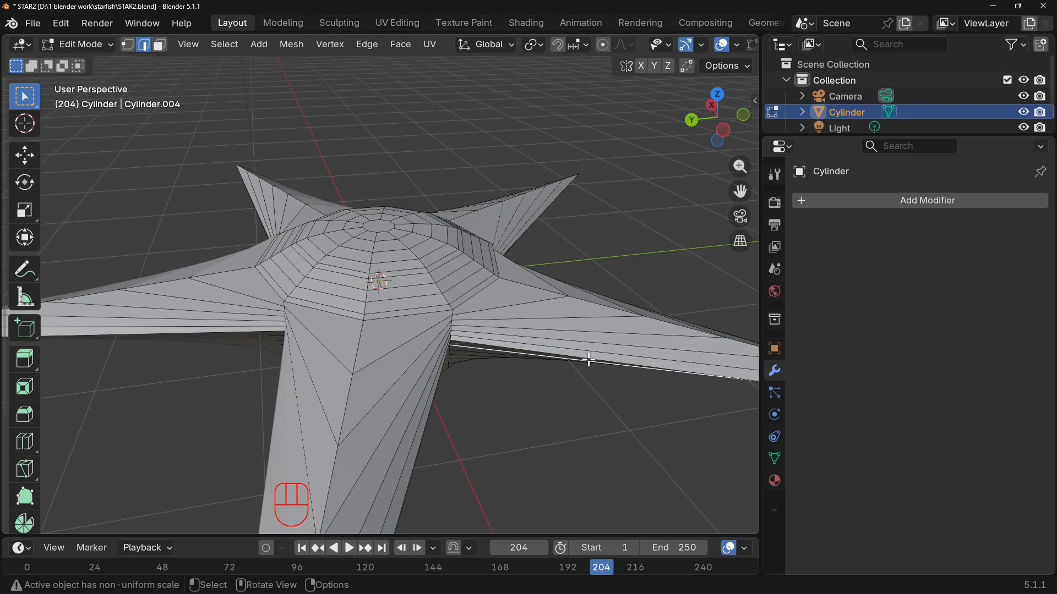
{"action": "middle_click_drag", "start_coordinate": [601, 361], "coordinate": [589, 302]}
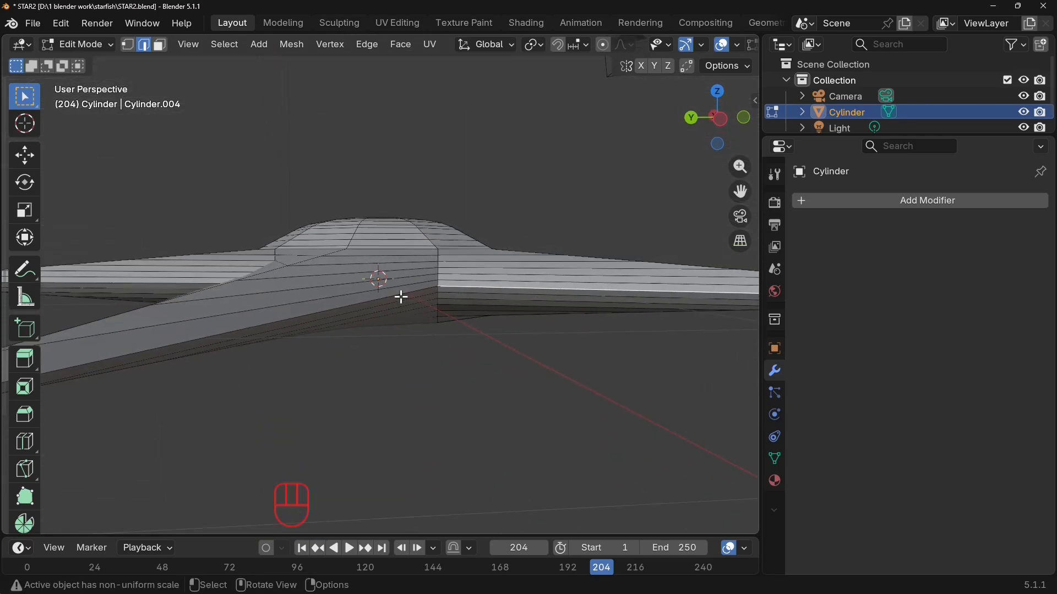
{"action": "middle_click_drag", "start_coordinate": [486, 314], "coordinate": [509, 356]}
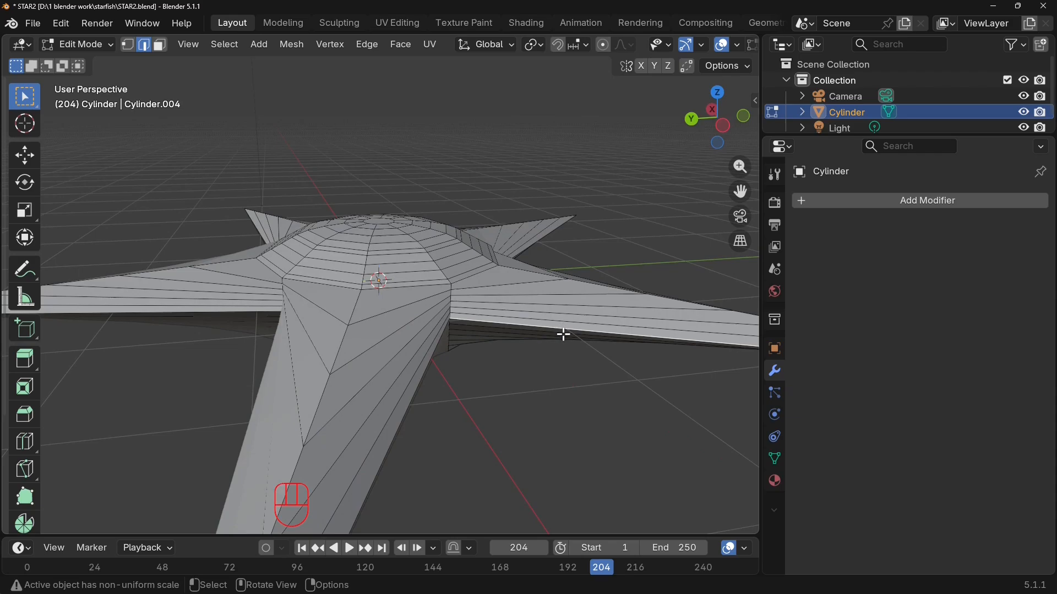
{"action": "key", "text": "ctrl"}
{"action": "key", "text": "ctrl+r"}
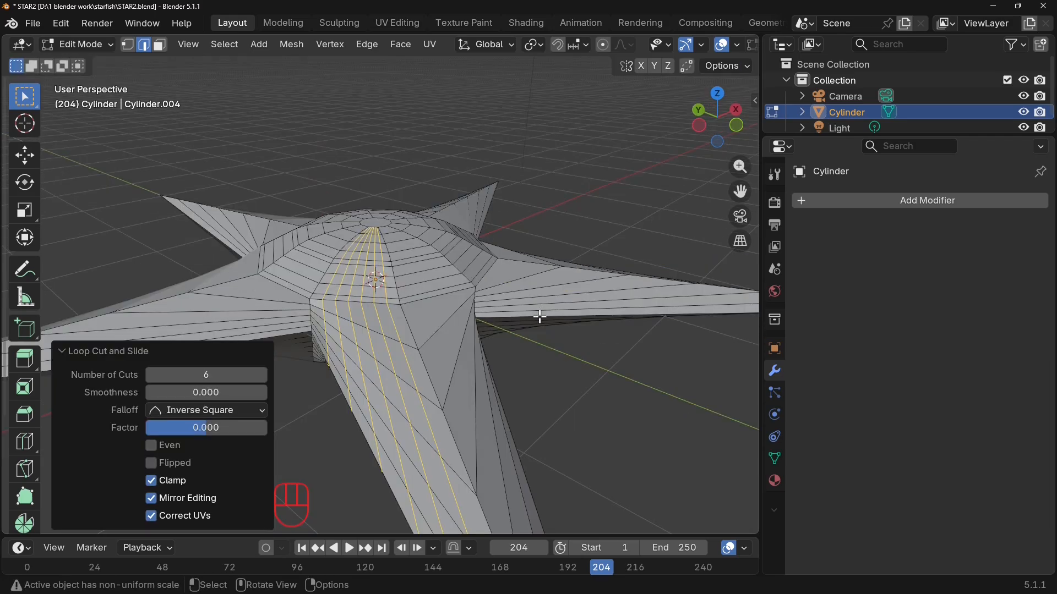
Add 6 evenly spaced loop cuts to the facing half of the second arm and to the first arm's remaining half.
{"action": "left_click", "coordinate": [539, 316]}
{"action": "key", "text": "ctrl+r"}
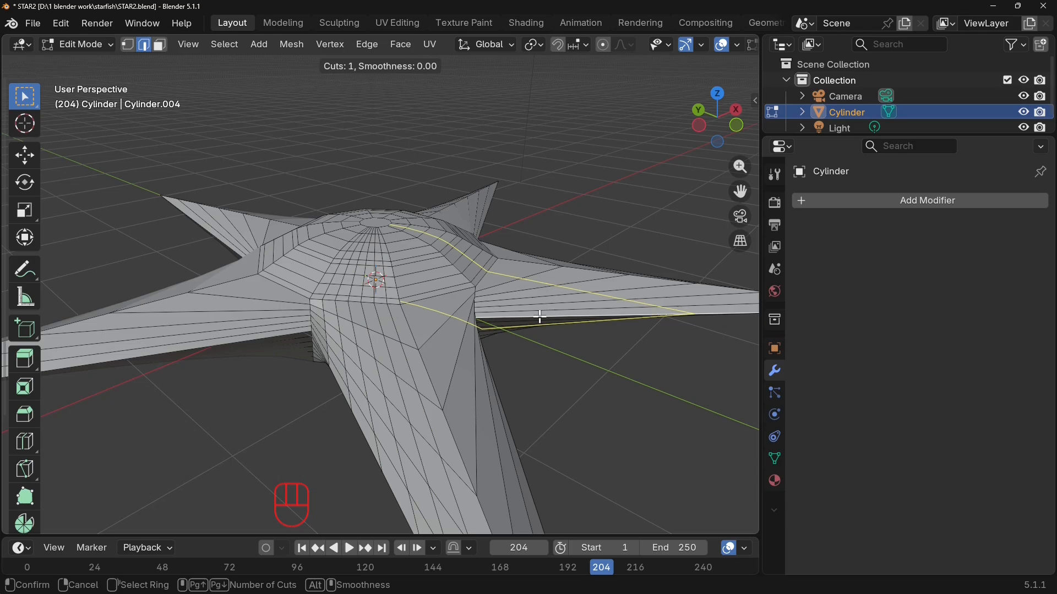
{"action": "key", "text": "6"}
{"action": "double_click", "coordinate": [539, 317]}
{"action": "middle_click_drag", "start_coordinate": [546, 357], "coordinate": [489, 337]}
{"action": "left_click", "coordinate": [321, 298]}
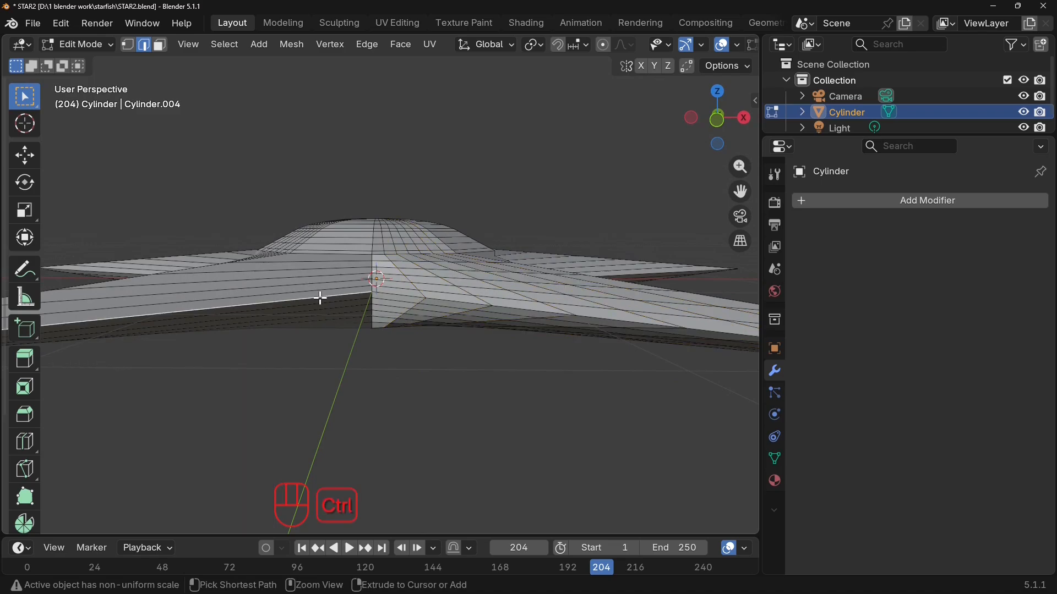
{"action": "key", "text": "ctrl+r"}
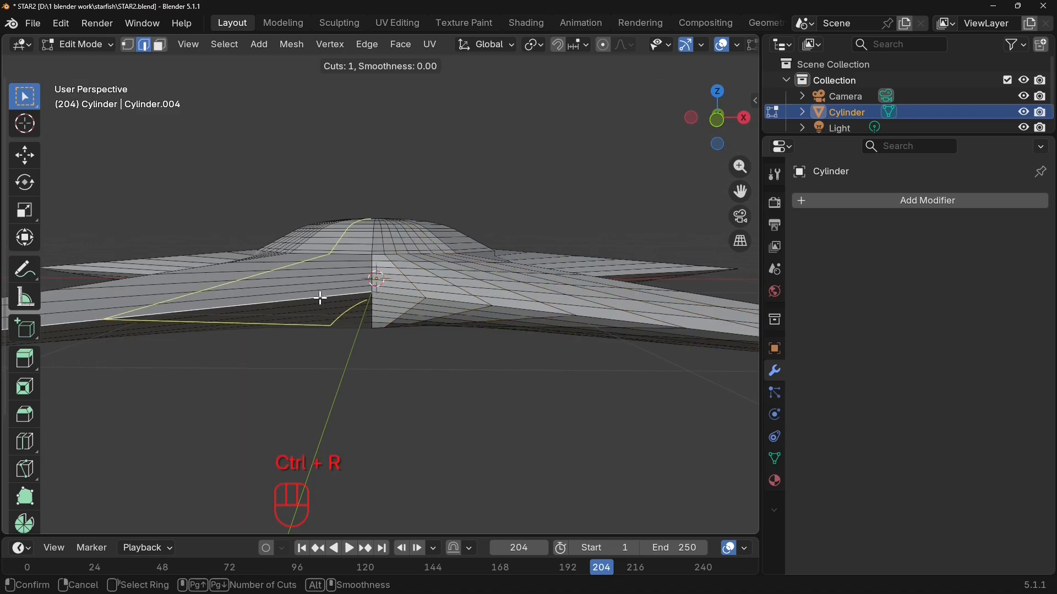
{"action": "type", "text": "6"}
{"action": "double_click", "coordinate": [320, 298]}
Add 8 evenly spaced loop cuts to the second arm's remaining half.
{"action": "middle_click_drag", "start_coordinate": [602, 400], "coordinate": [521, 392]}
{"action": "left_click", "coordinate": [384, 316]}
{"action": "key", "text": "ctrl+r"}
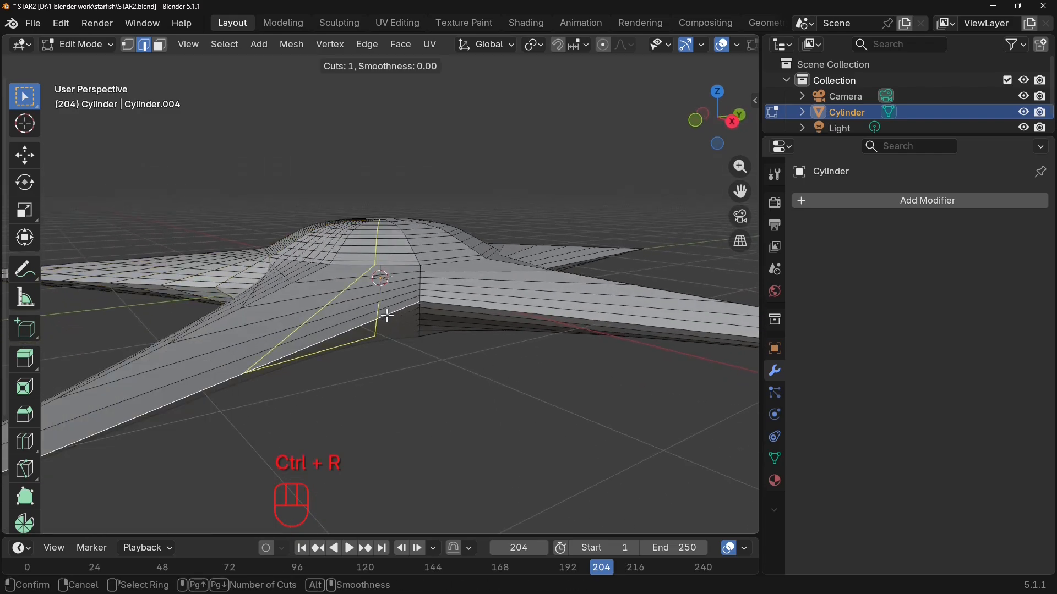
{"action": "type", "text": "8"}
{"action": "double_click", "coordinate": [388, 316]}
{"action": "left_click", "coordinate": [590, 319]}
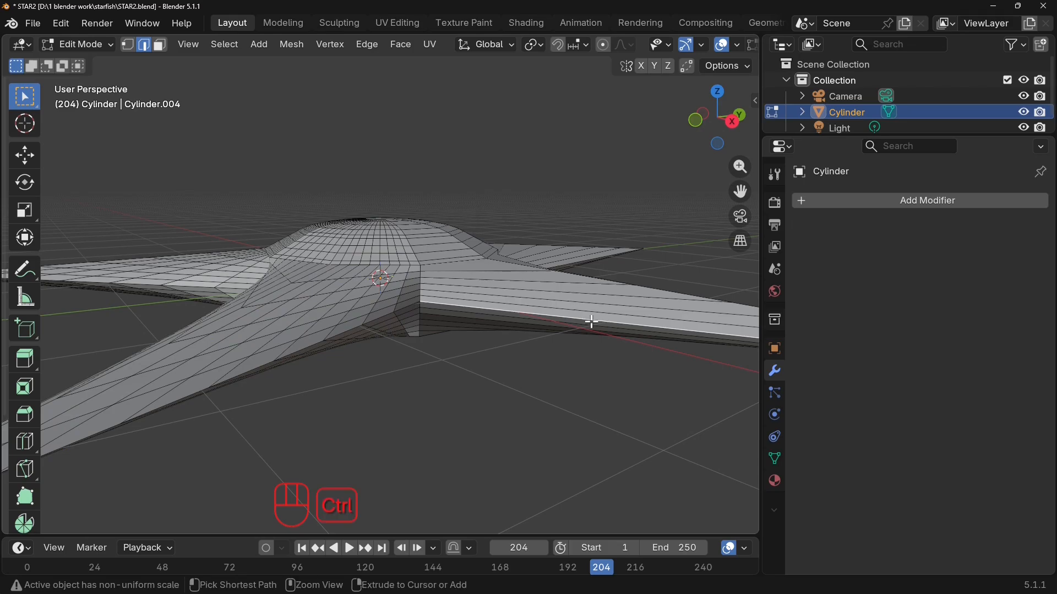
{"action": "key", "text": "ctrl+r"}
{"action": "type", "text": "8"}
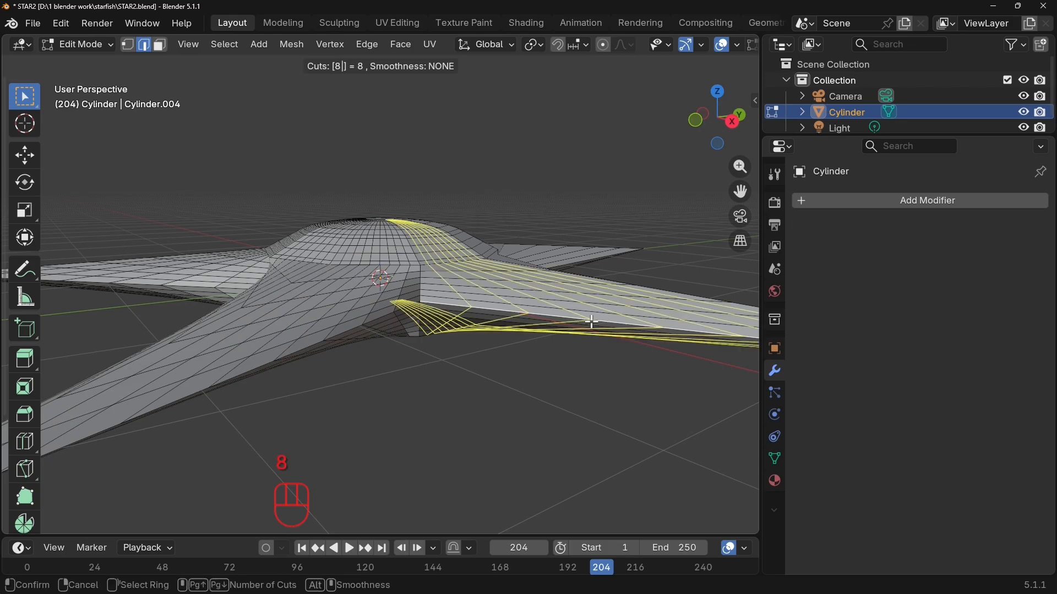
{"action": "left_click", "coordinate": [592, 321]}
{"action": "key", "text": "ctrl+z"}
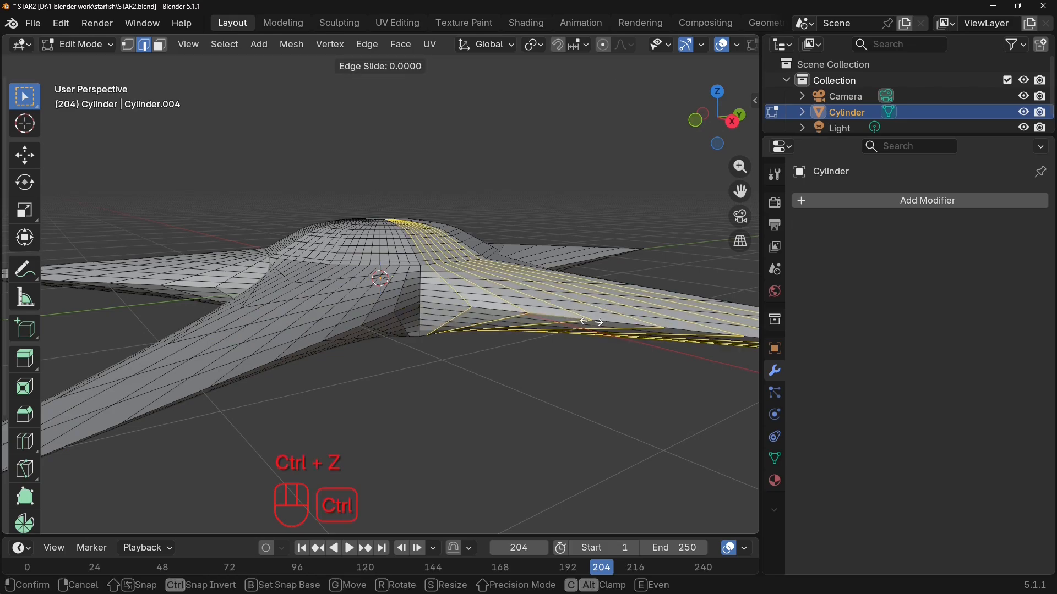
{"action": "left_click", "coordinate": [593, 321]}
{"action": "key", "text": "ctrl+z"}
{"action": "scroll", "coordinate": [396, 388], "scroll_direction": "down", "scroll_amount": 4}
{"action": "scroll", "coordinate": [397, 389], "scroll_direction": "up", "scroll_amount": 4}
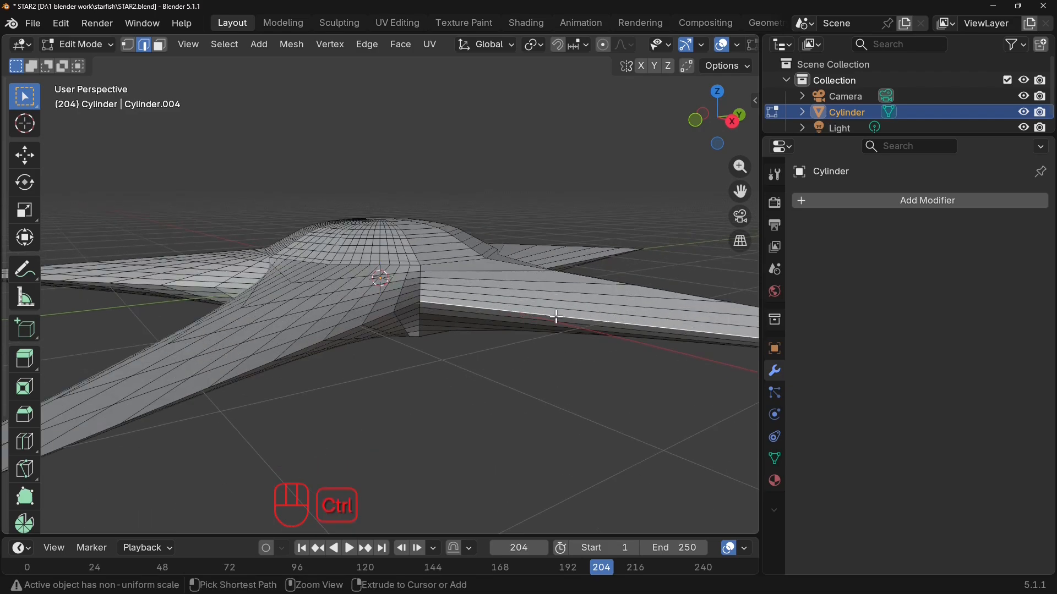
Add 6 evenly spaced loop cuts to the half of the third arm that faces the second arm.
{"action": "key", "text": "ctrl+r"}
{"action": "type", "text": "6"}
{"action": "left_click", "coordinate": [556, 317]}
{"action": "right_click", "coordinate": [557, 317]}
Add 6 evenly spaced loop cuts to the third arm's remaining half.
{"action": "middle_click_drag", "start_coordinate": [630, 328], "coordinate": [493, 366]}
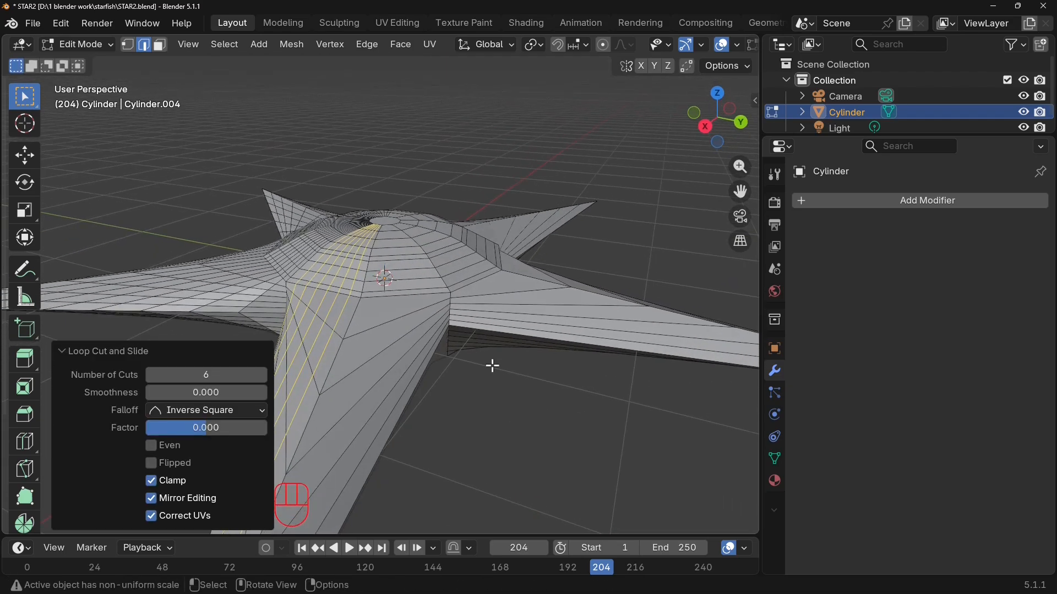
{"action": "middle_click_drag", "start_coordinate": [545, 341], "coordinate": [443, 303]}
{"action": "key", "text": "ctrl+z"}
{"action": "key", "text": "ctrl+r"}
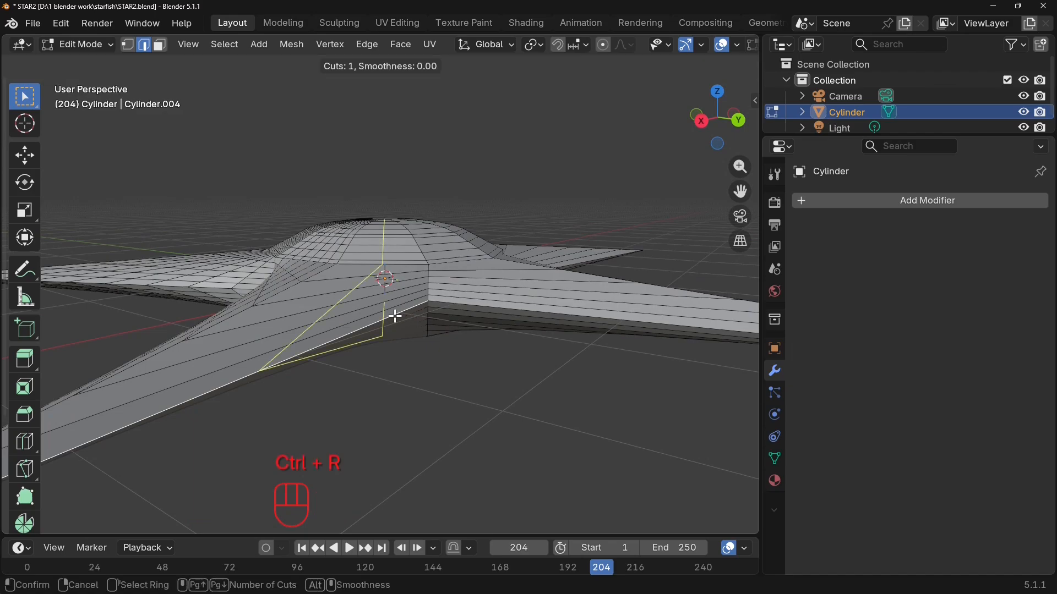
{"action": "type", "text": "6"}
{"action": "left_click", "coordinate": [394, 315]}
{"action": "right_click", "coordinate": [395, 316]}
Add 6 evenly spaced loop cuts to the half of the fourth arm that faces the third arm.
{"action": "left_click", "coordinate": [496, 308]}
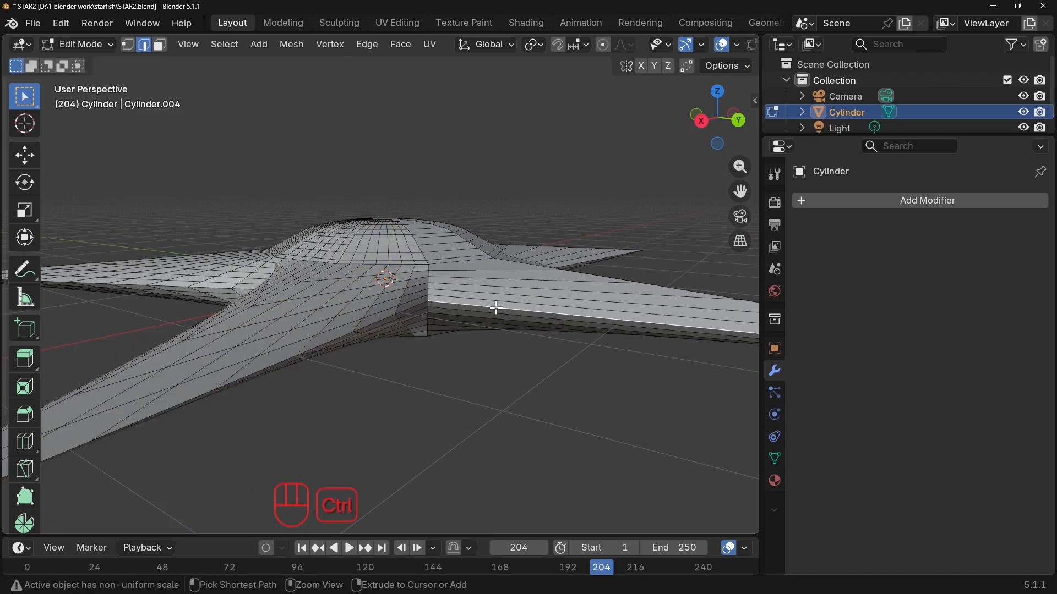
{"action": "key", "text": "ctrl+r"}
{"action": "type", "text": "6"}
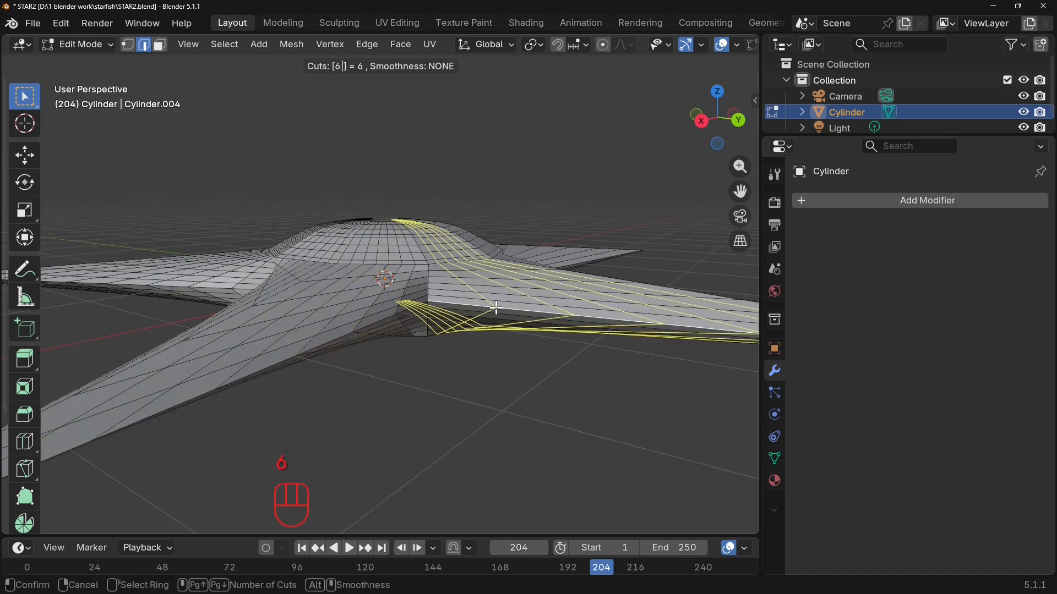
{"action": "left_click", "coordinate": [496, 309]}
{"action": "right_click", "coordinate": [496, 309]}
Add 6 evenly spaced loop cuts to the fourth arm's remaining half.
{"action": "middle_click_drag", "start_coordinate": [669, 321], "coordinate": [578, 337]}
{"action": "left_click", "coordinate": [409, 362]}
{"action": "key", "text": "ctrl+r"}
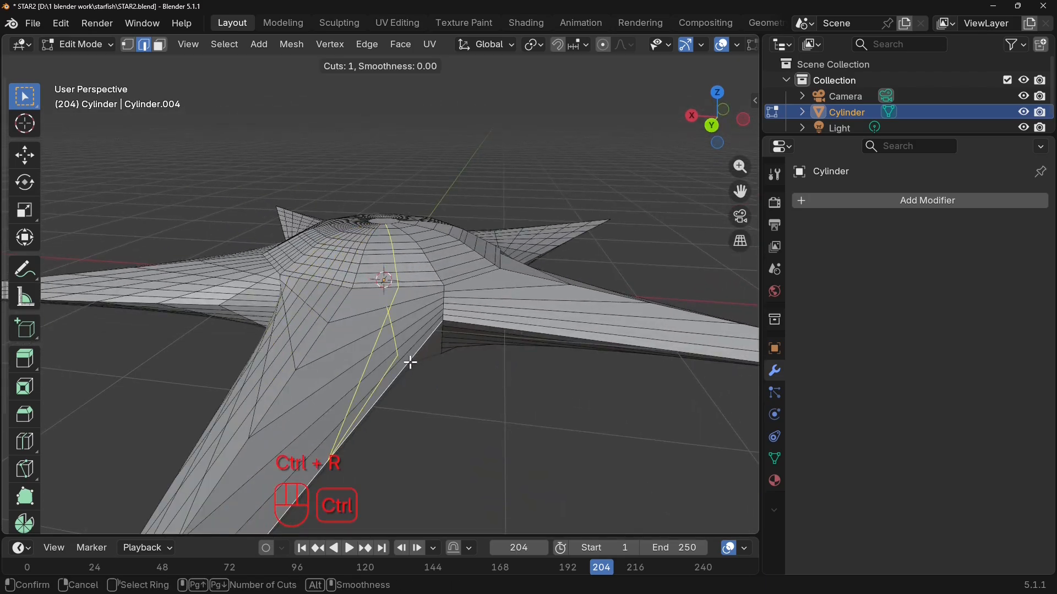
{"action": "type", "text": "6"}
{"action": "left_click", "coordinate": [410, 361]}
{"action": "right_click", "coordinate": [411, 361]}
Add 6 evenly spaced loop cuts to the half of the fifth arm that faces the fourth arm.
{"action": "left_click", "coordinate": [540, 333]}
{"action": "key", "text": "ctrl+r"}
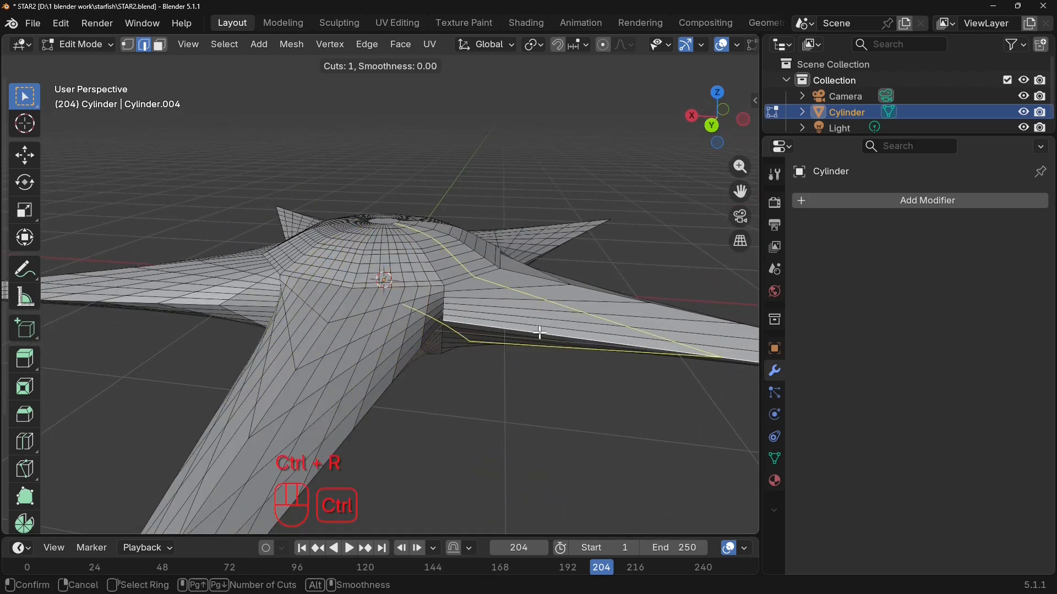
{"action": "type", "text": "6"}
{"action": "left_click", "coordinate": [601, 360]}
{"action": "right_click", "coordinate": [601, 360]}
Add 6 evenly spaced loop cuts to the last uncut half of the fifth arm.
{"action": "middle_click_drag", "start_coordinate": [601, 360], "coordinate": [392, 342]}
{"action": "key", "text": "ctrl+r"}
{"action": "type", "text": "6"}
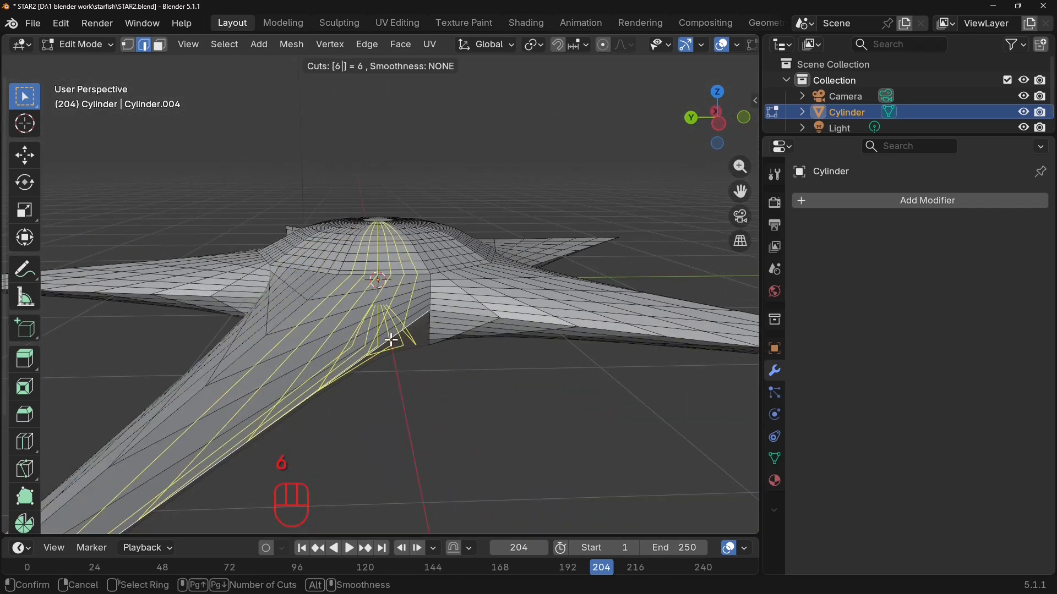
{"action": "left_click", "coordinate": [391, 342]}
{"action": "right_click", "coordinate": [391, 342]}
Return to Object Mode, try Shade Auto Smooth on the starfish and replace it with Shade Smooth.
{"action": "middle_click_drag", "start_coordinate": [538, 415], "coordinate": [418, 435]}
{"action": "left_click", "coordinate": [604, 389]}
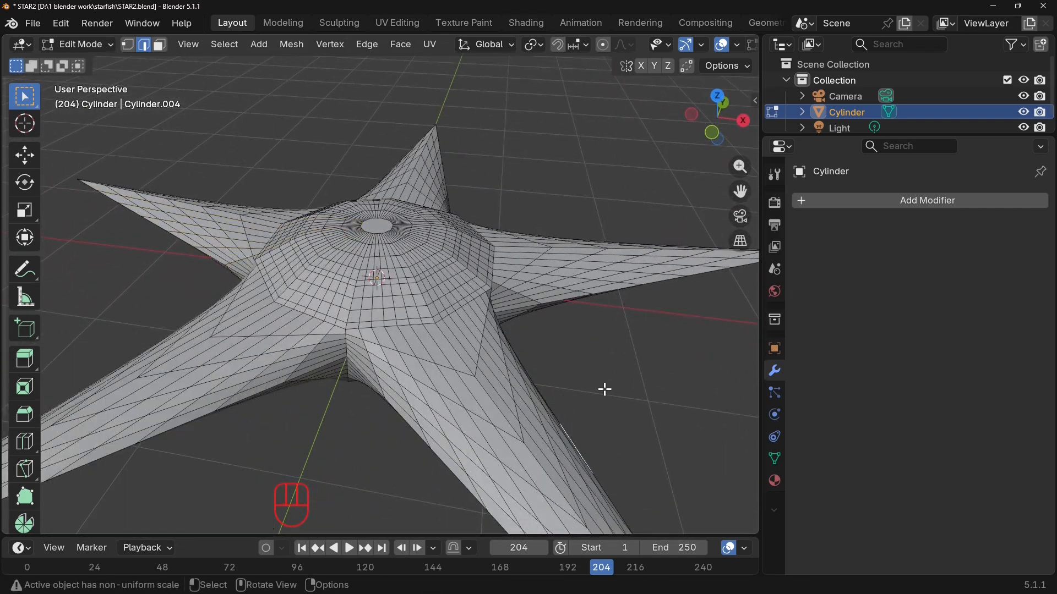
{"action": "mouse_move", "coordinate": [604, 387]}
{"action": "middle_mouse_down"}
{"action": "mouse_move", "coordinate": [682, 288]}
{"action": "mouse_move", "coordinate": [639, 418]}
{"action": "middle_mouse_up"}
{"action": "key", "text": "Tab"}
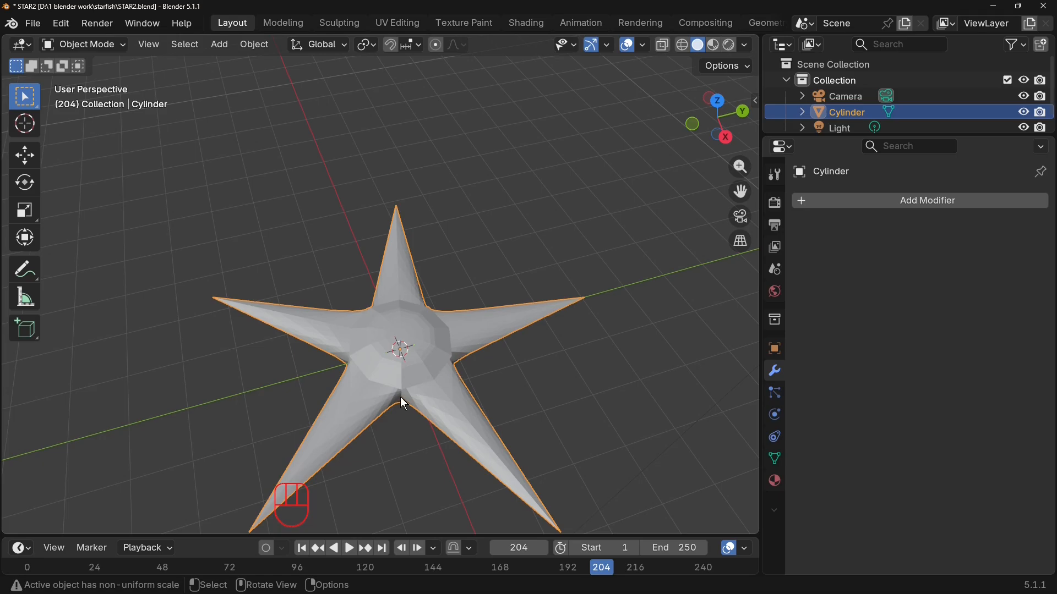
{"action": "right_click", "coordinate": [428, 372]}
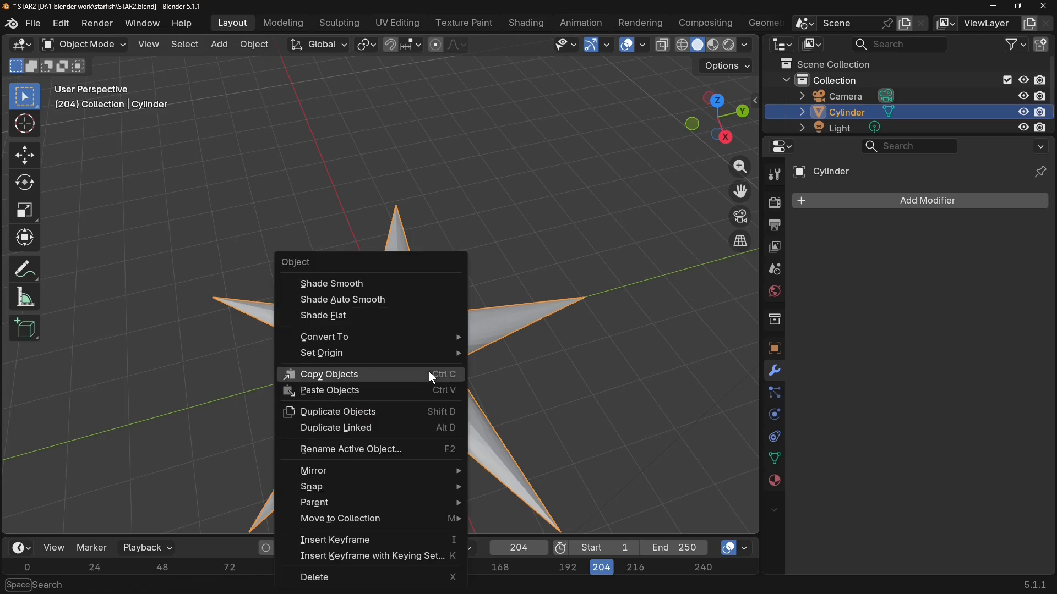
{"action": "left_click", "coordinate": [391, 300]}
{"action": "right_click", "coordinate": [425, 337]}
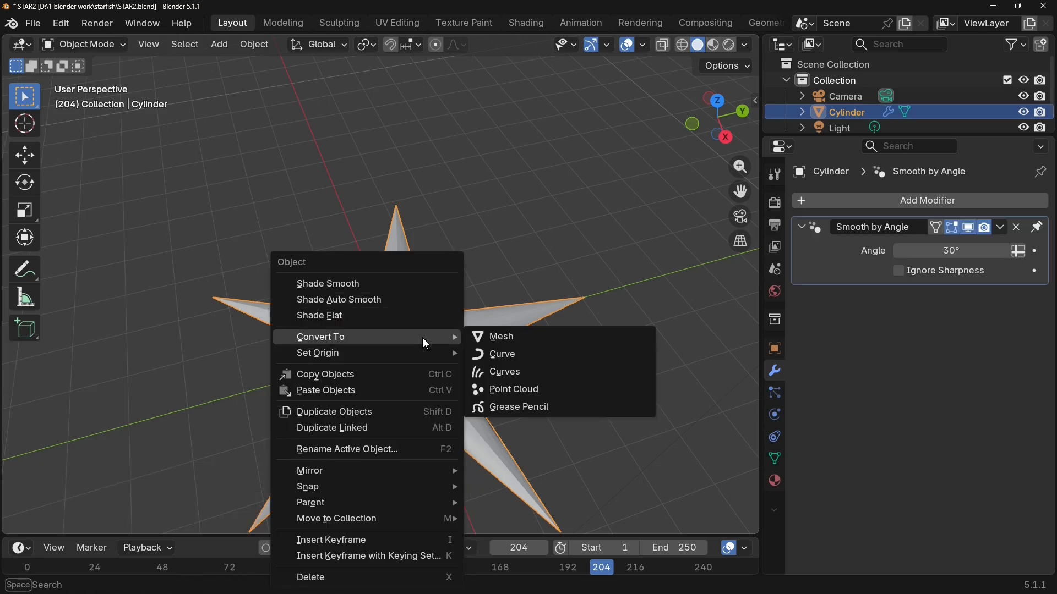
{"action": "left_click", "coordinate": [375, 286]}
Save the starfish model to its existing file STAR2.blend.
{"action": "key", "text": "KP_7"}
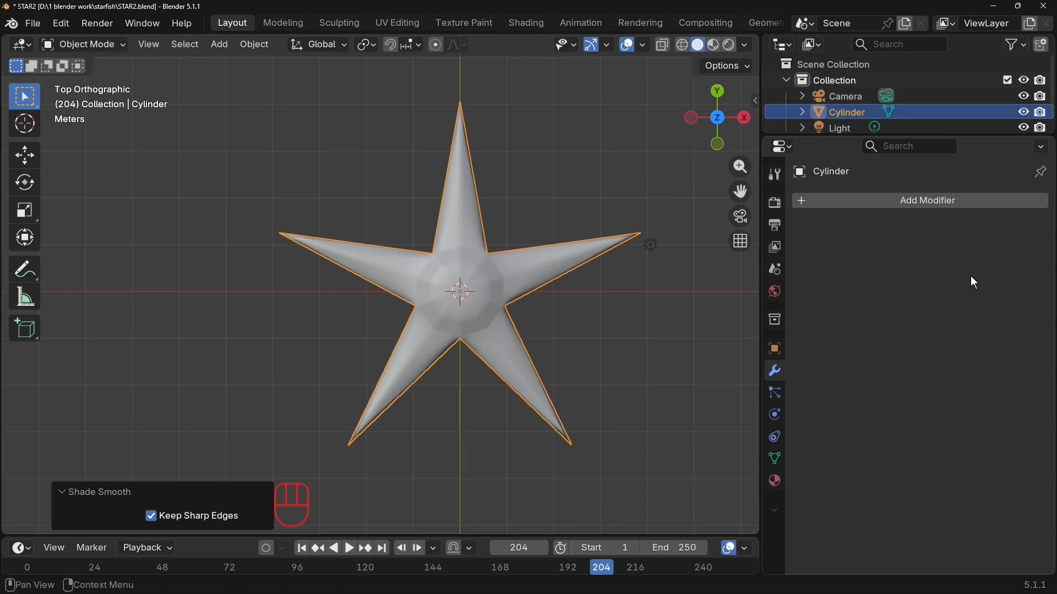
{"action": "left_click", "coordinate": [36, 24]}
{"action": "left_click", "coordinate": [110, 128]}
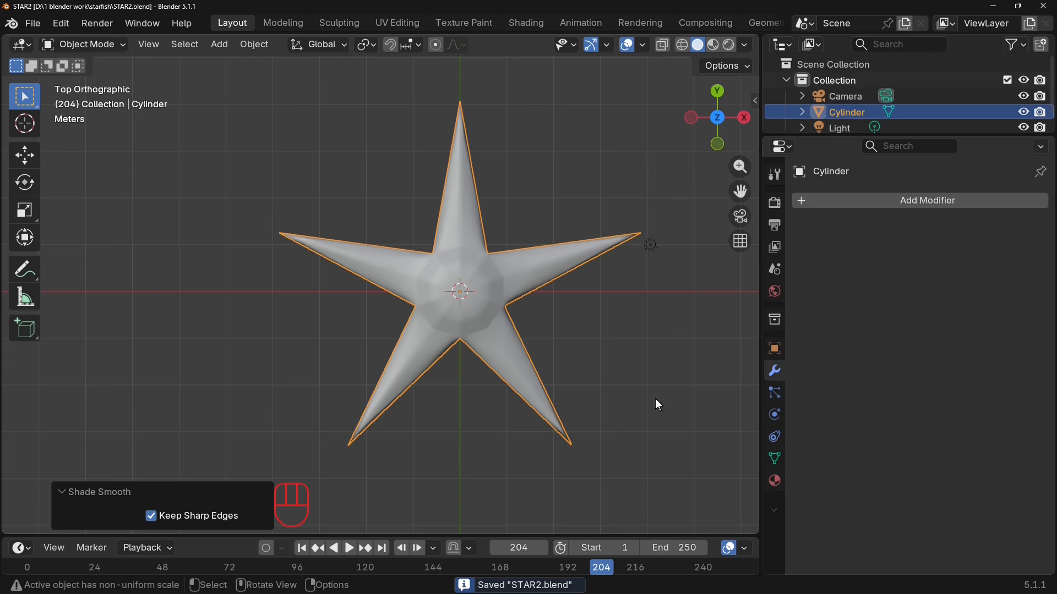
Create a new material for the starfish and assign an Image Texture to its Base Color.
{"action": "middle_click_drag", "start_coordinate": [655, 403], "coordinate": [625, 355]}
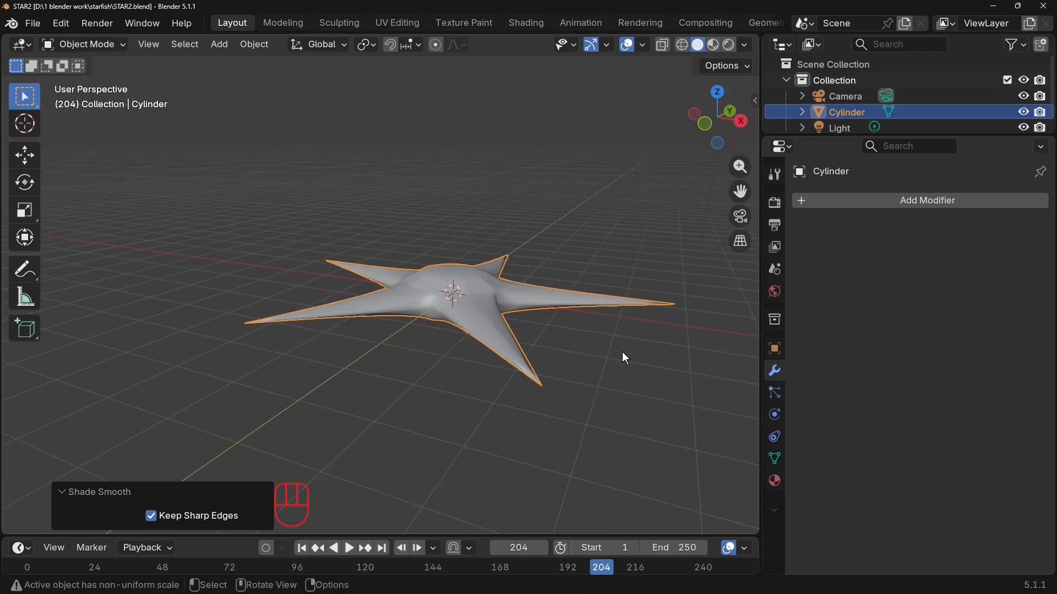
{"action": "key", "text": "KP_7"}
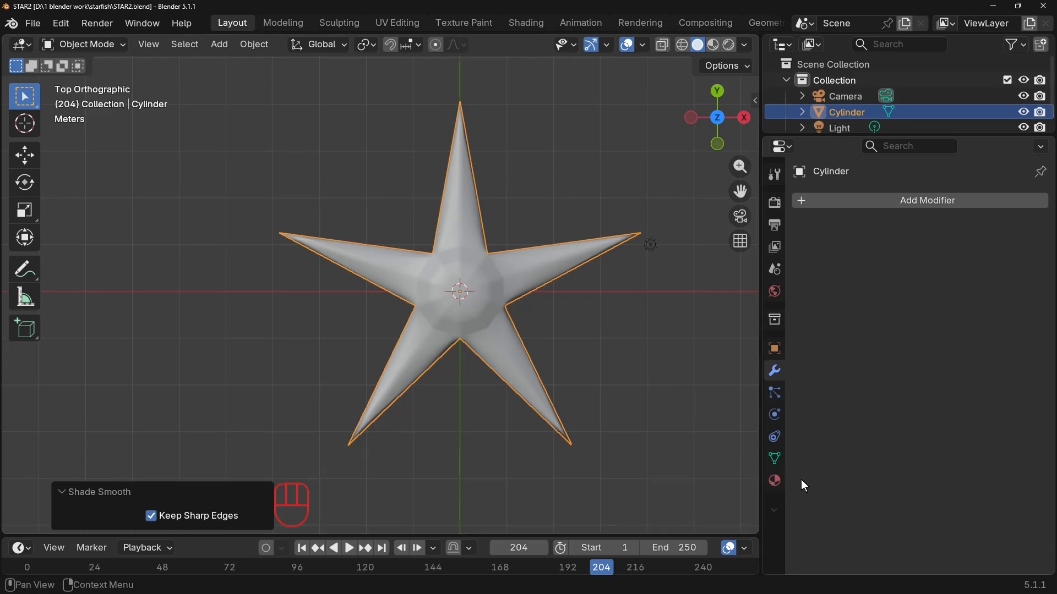
{"action": "left_click", "coordinate": [774, 481]}
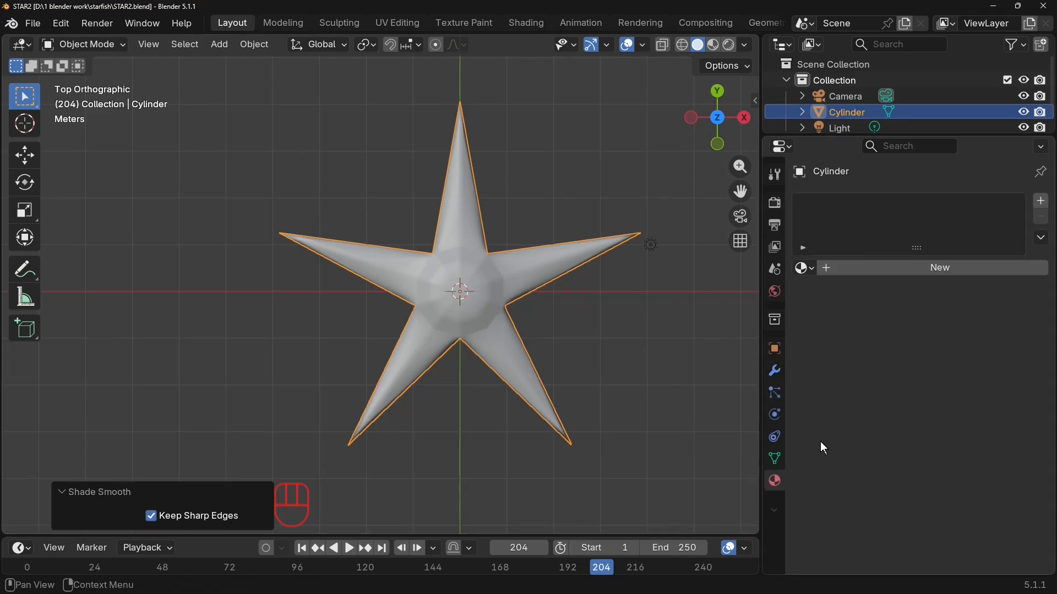
{"action": "left_click", "coordinate": [919, 270]}
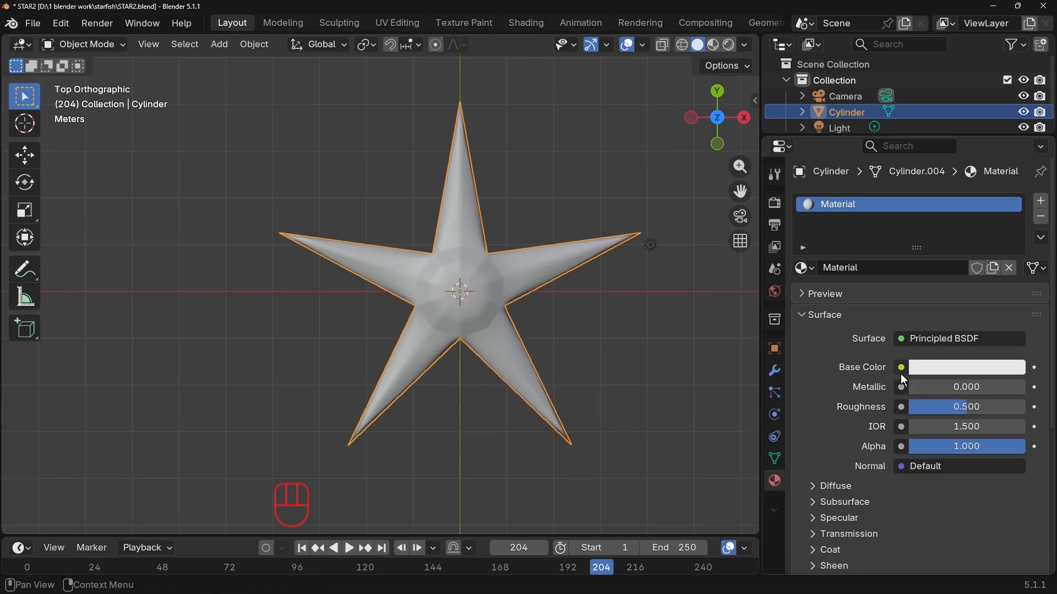
{"action": "left_click", "coordinate": [903, 368]}
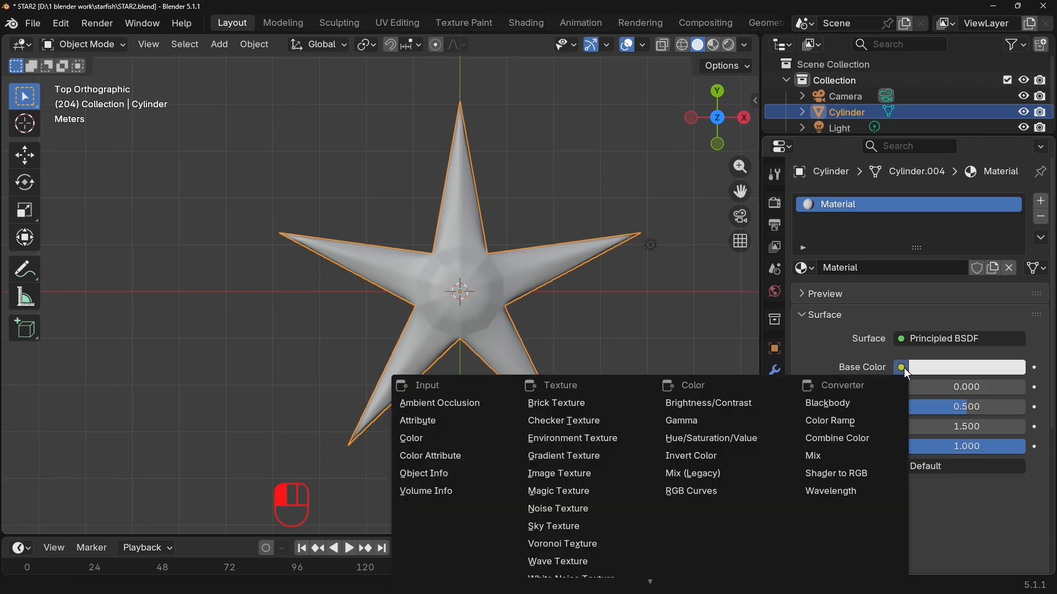
{"action": "left_click", "coordinate": [595, 471]}
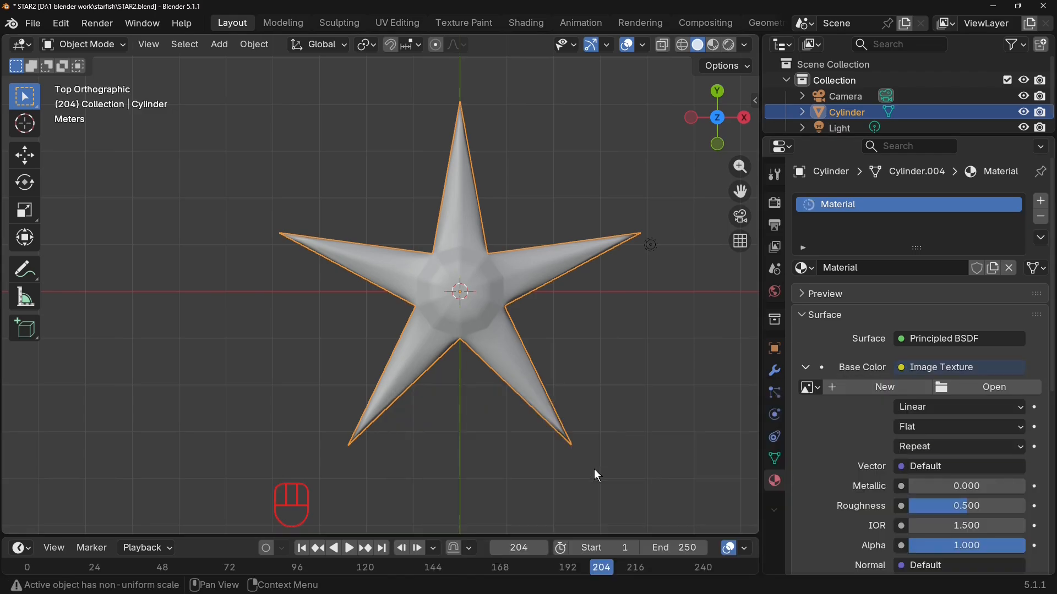
Load star texture jpg.jpg from the textures folder as the Base Color image and display the viewport in rendered shading.
{"action": "left_click", "coordinate": [967, 389]}
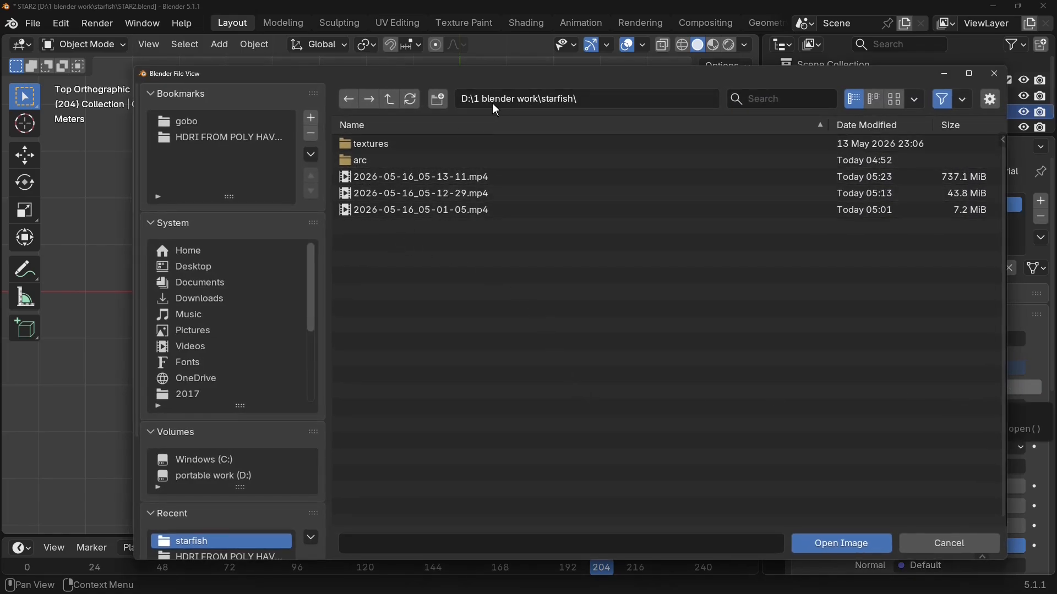
{"action": "double_click", "coordinate": [372, 146]}
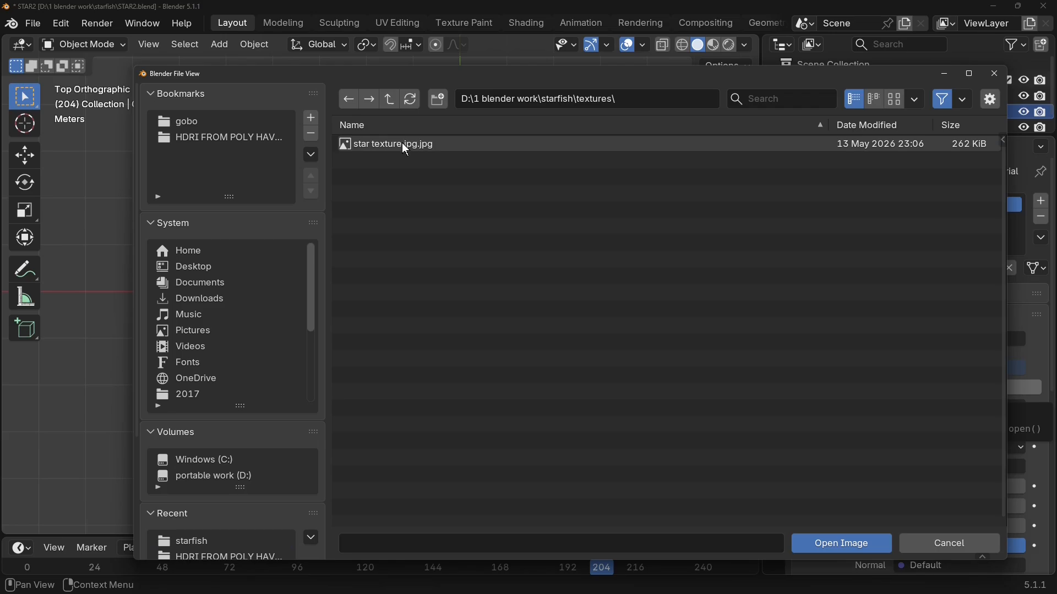
{"action": "mouse_move", "coordinate": [403, 146]}
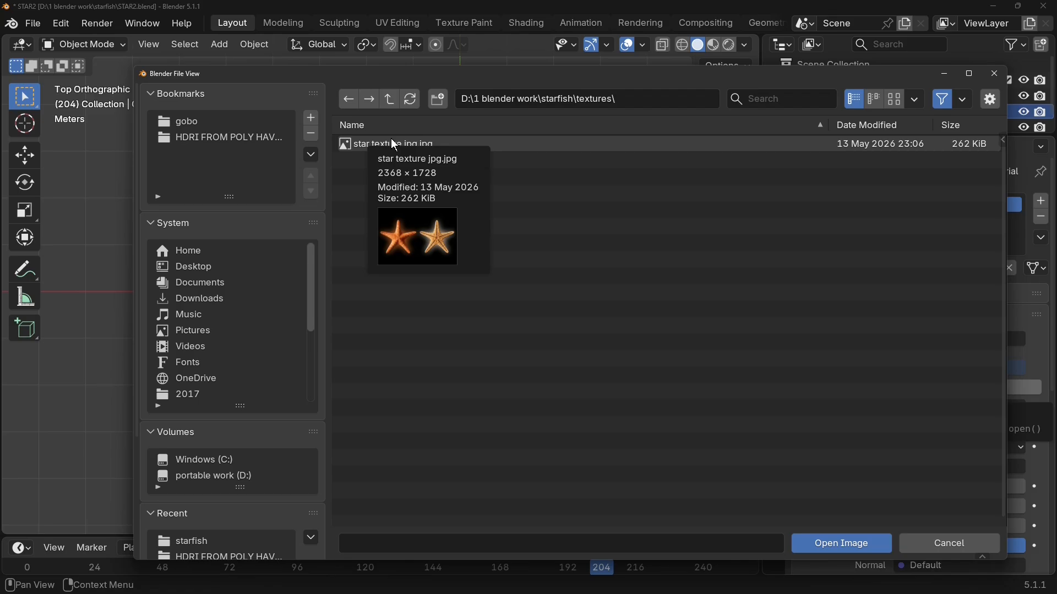
{"action": "double_click", "coordinate": [391, 142]}
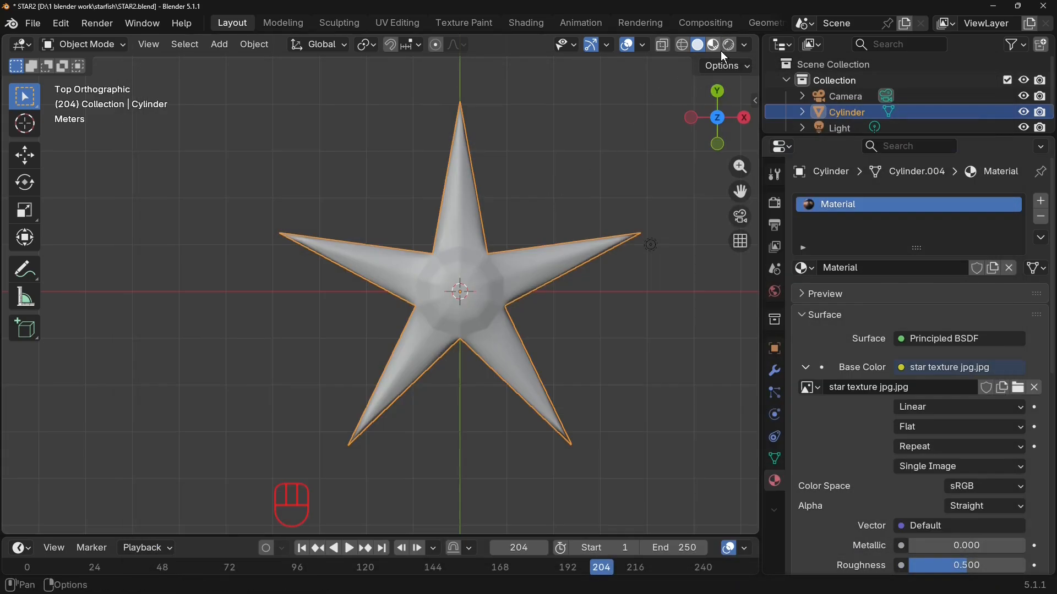
{"action": "left_click", "coordinate": [729, 44]}
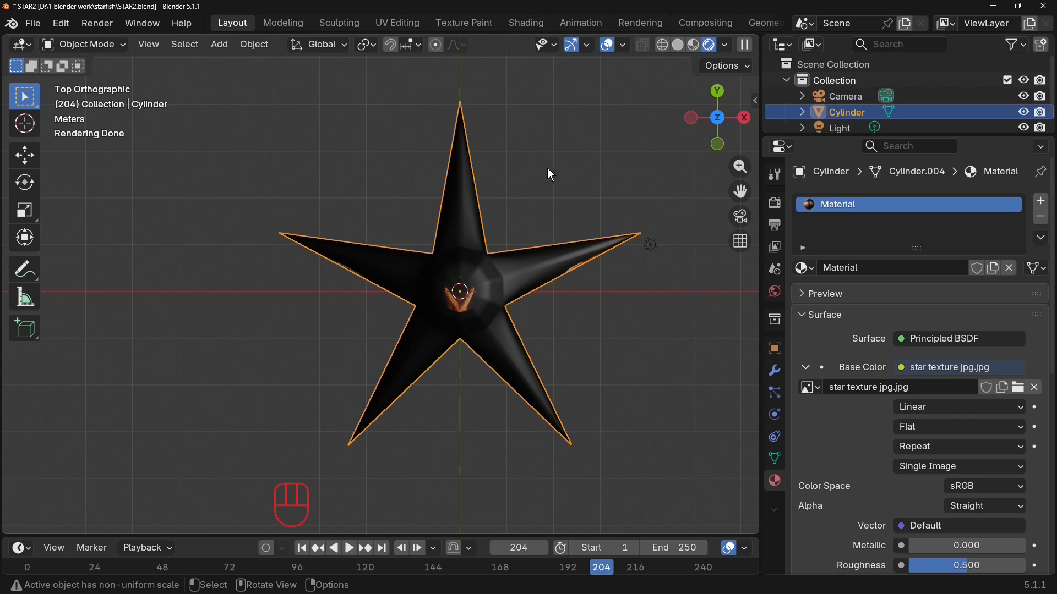
Enter Edit Mode on the starfish and select all its upper-side faces in face select mode.
{"action": "key", "text": "Tab"}
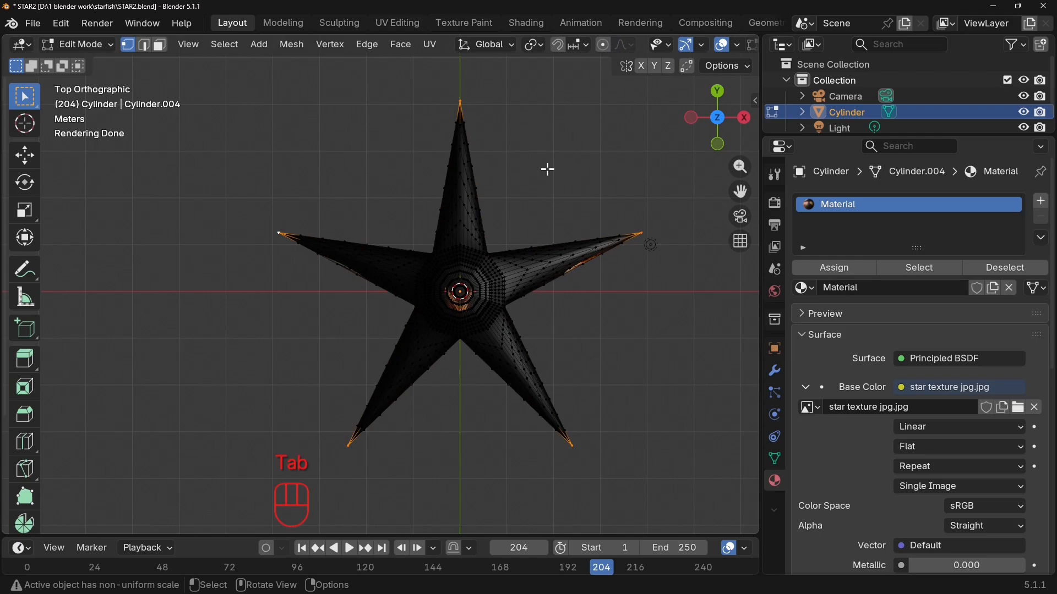
{"action": "left_click_drag", "start_coordinate": [225, 96], "coordinate": [652, 484]}
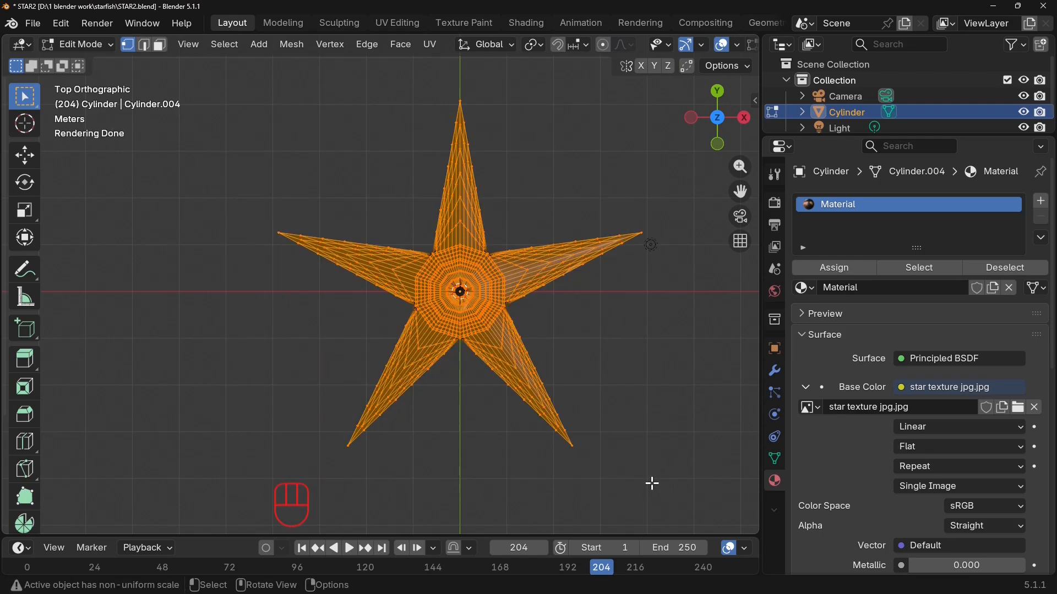
{"action": "left_click", "coordinate": [158, 47]}
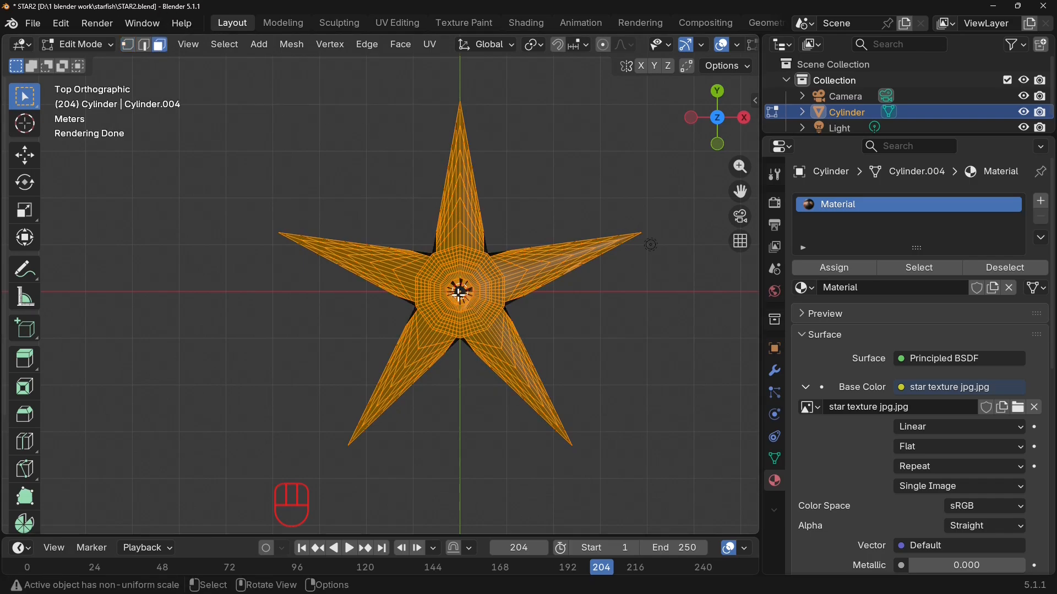
{"action": "left_click_drag", "start_coordinate": [223, 76], "coordinate": [676, 488]}
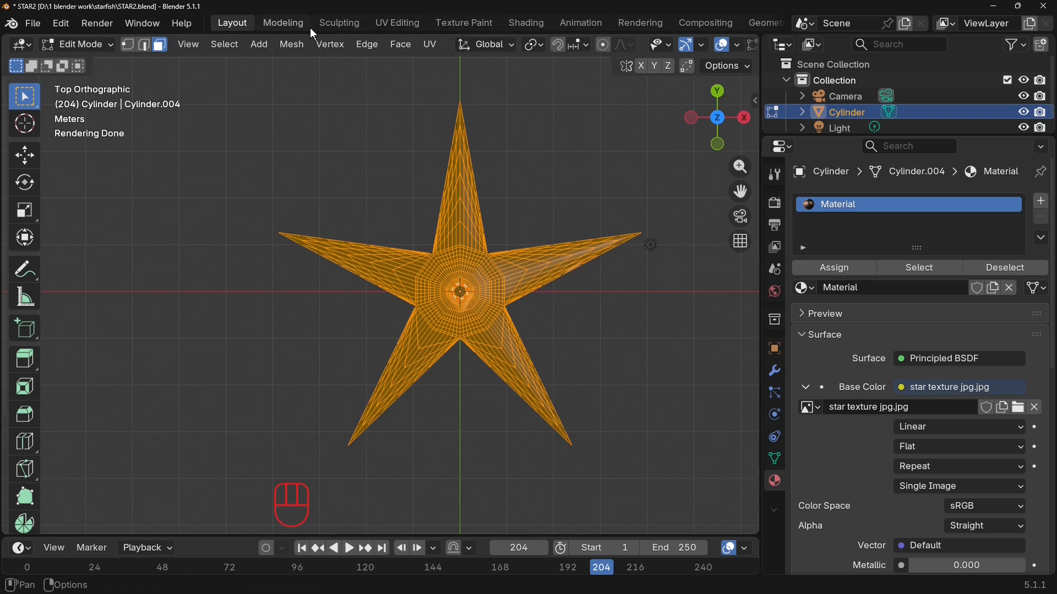
Switch to the UV Editing workspace and unwrap the selected upper faces with Project from View in top orthographic view.
{"action": "left_click", "coordinate": [398, 23]}
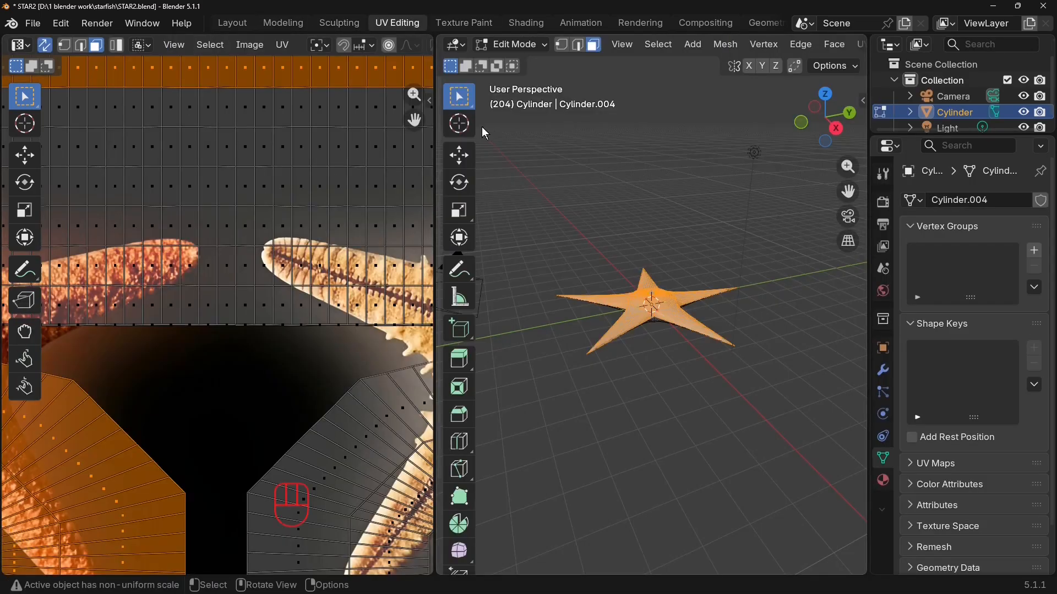
{"action": "scroll", "coordinate": [240, 464], "scroll_direction": "down", "scroll_amount": 3}
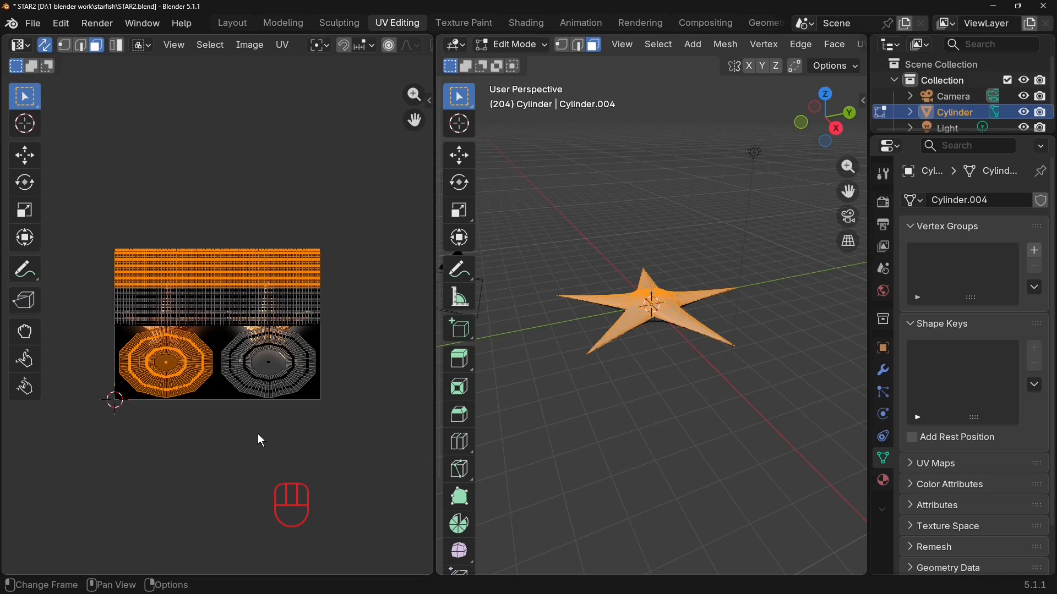
{"action": "scroll", "coordinate": [258, 434], "scroll_direction": "up", "scroll_amount": 2}
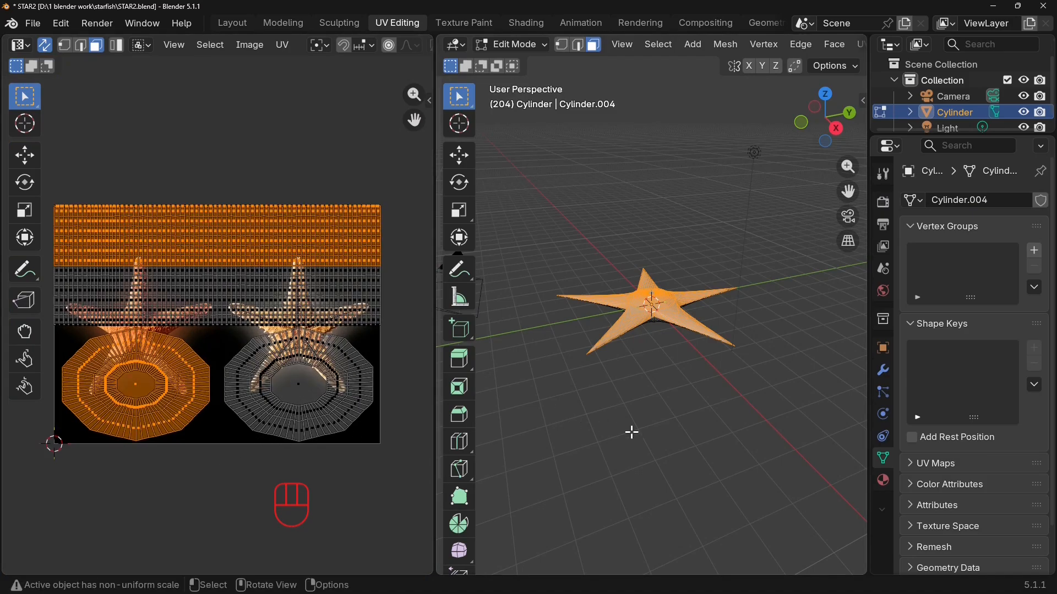
{"action": "key", "text": "KP_7"}
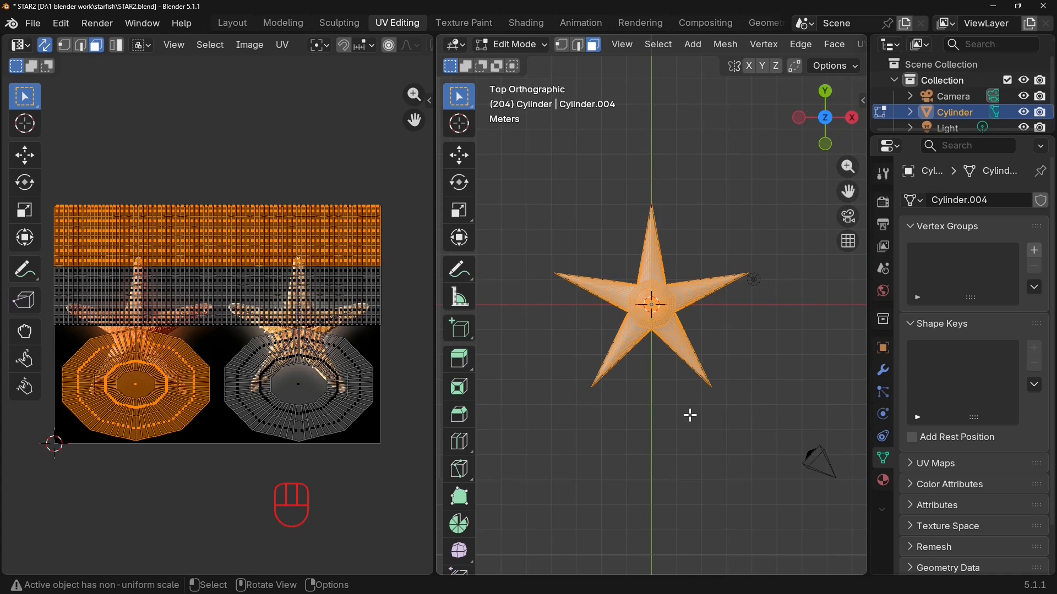
{"action": "middle_click_drag", "start_coordinate": [688, 439], "coordinate": [670, 283]}
{"action": "key", "text": "KP_7"}
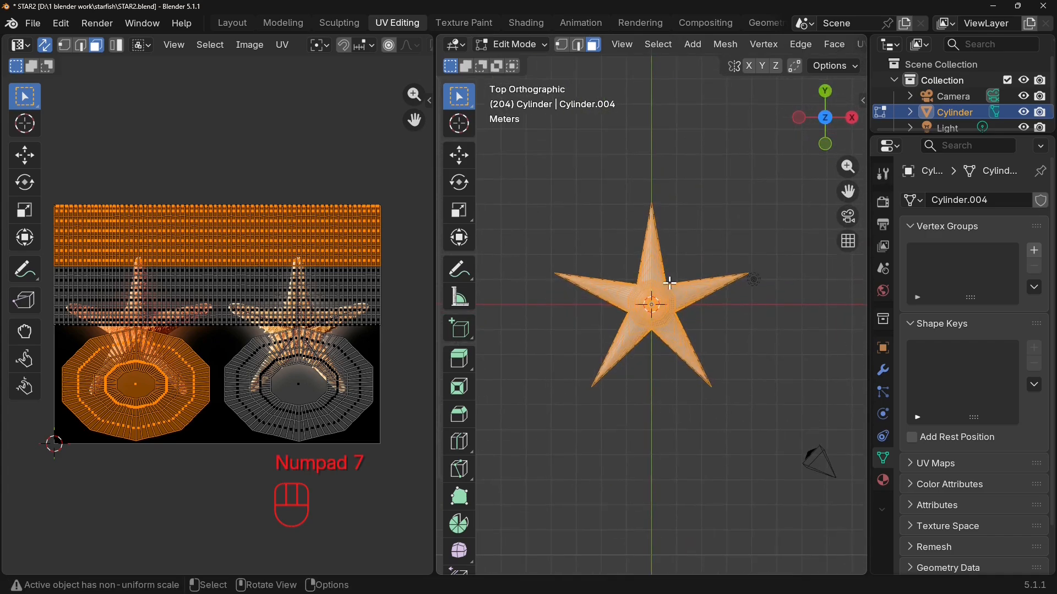
{"action": "key", "text": "u"}
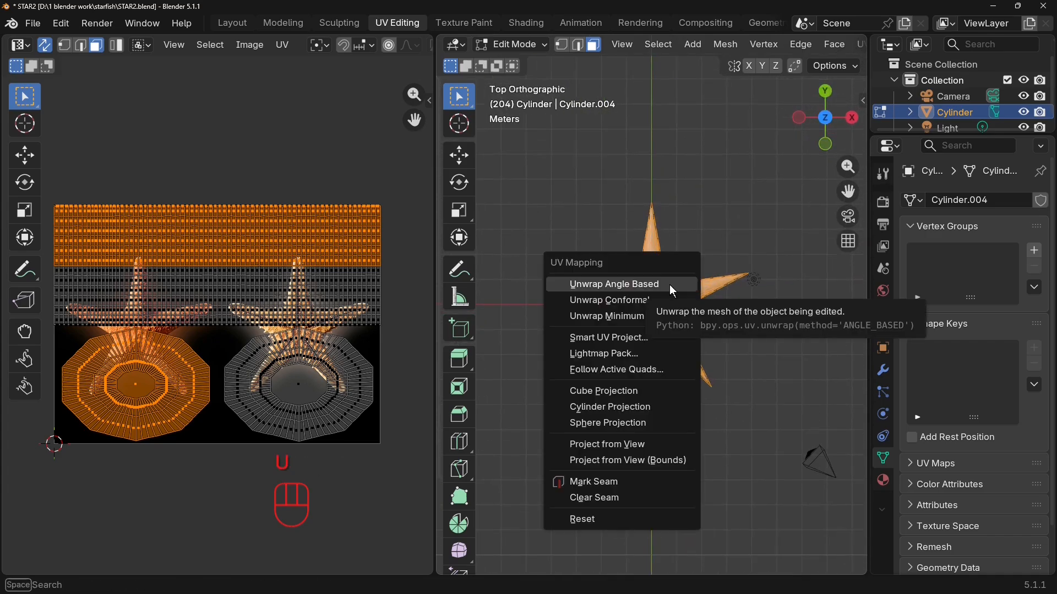
{"action": "left_click", "coordinate": [653, 452]}
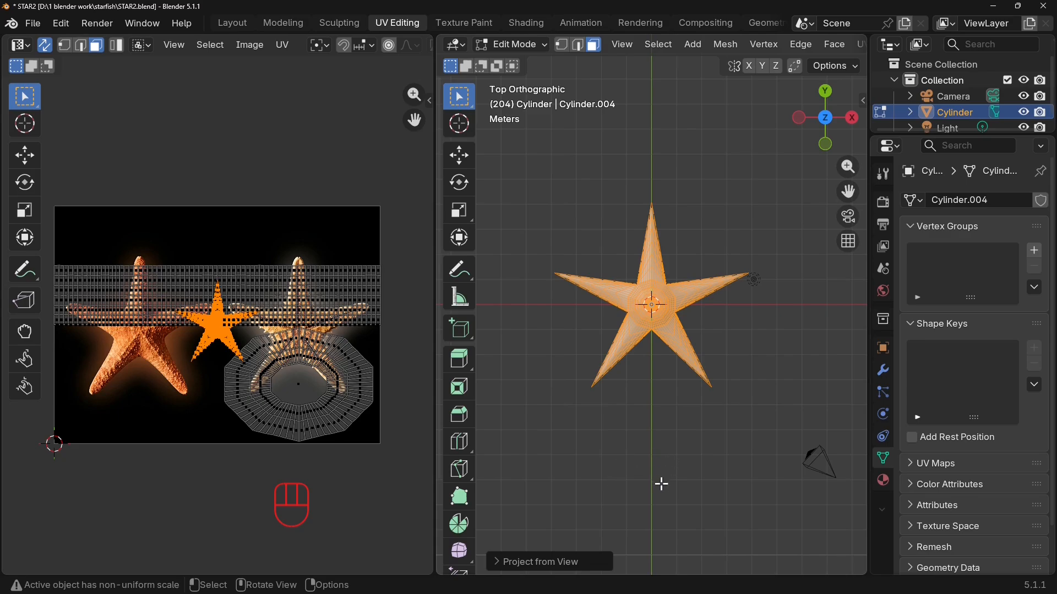
Select all underside faces in bottom orthographic view and unwrap them with Project from View.
{"action": "key", "text": "ctrl"}
{"action": "key", "text": "ctrl+KP_7"}
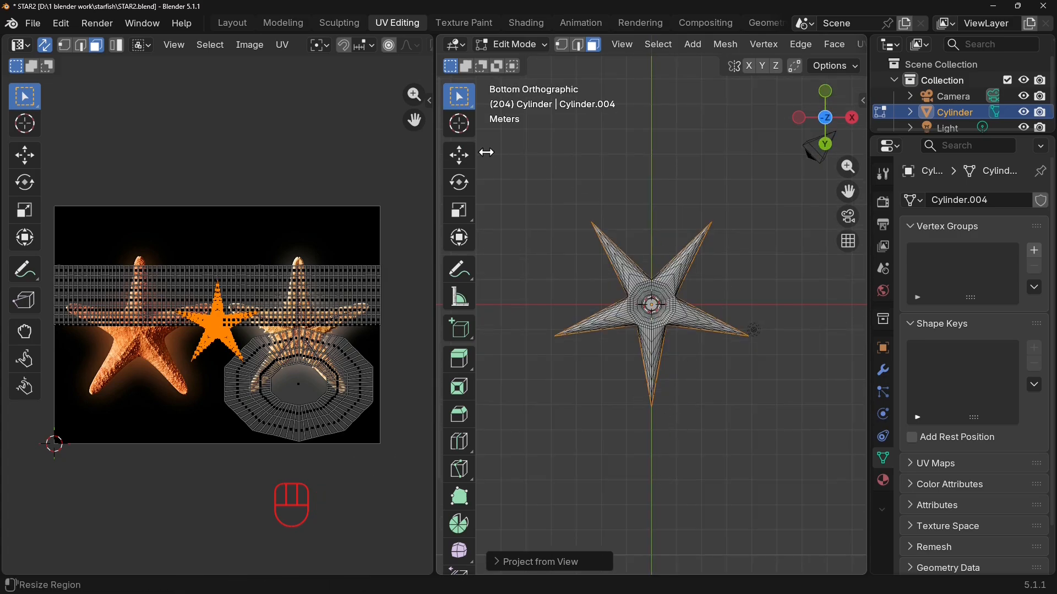
{"action": "left_click_drag", "start_coordinate": [521, 182], "coordinate": [802, 493]}
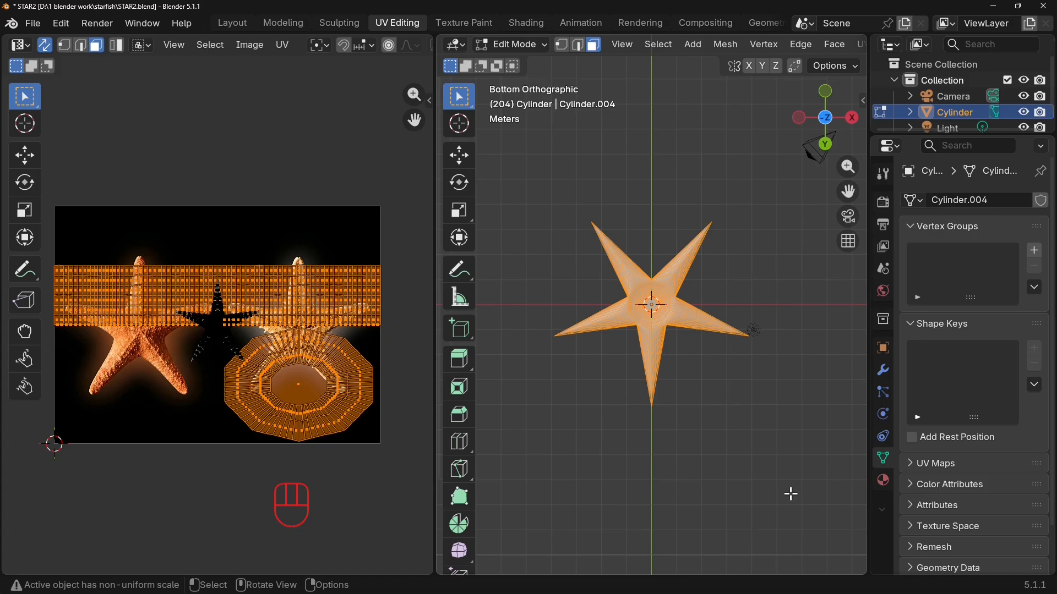
{"action": "key", "text": "u"}
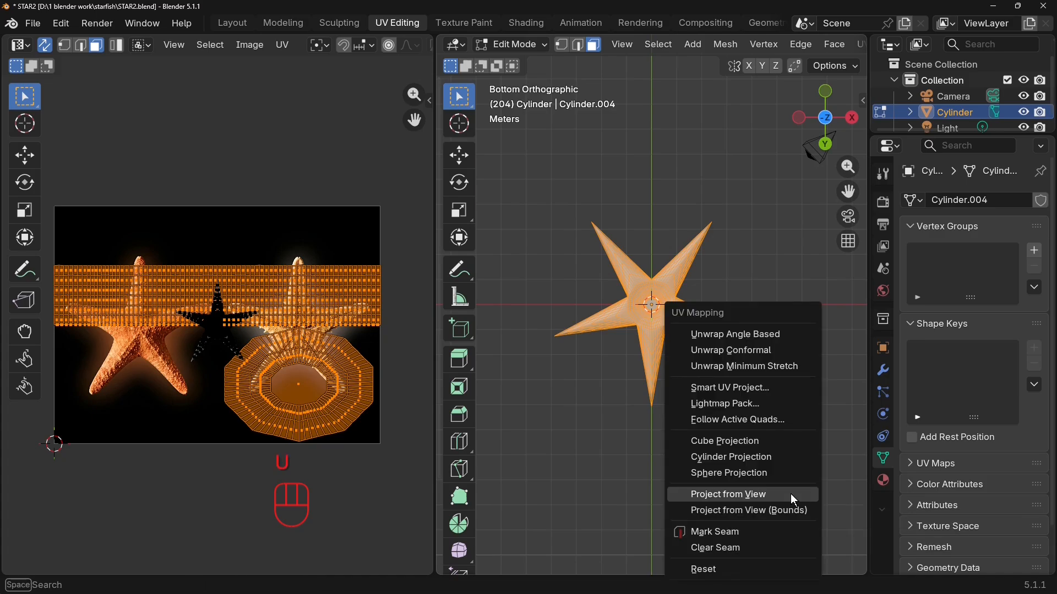
{"action": "left_click", "coordinate": [790, 493]}
Select the whole linked underside UV island and rotate it 180°.
{"action": "scroll", "coordinate": [285, 416], "scroll_direction": "up", "scroll_amount": 5}
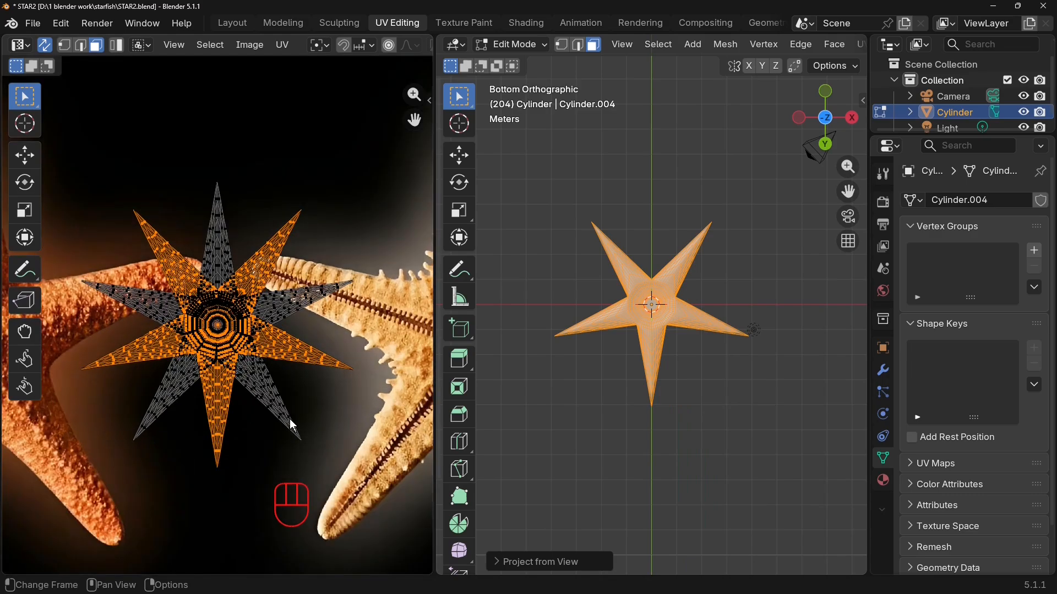
{"action": "scroll", "coordinate": [289, 419], "scroll_direction": "down", "scroll_amount": 3}
{"action": "scroll", "coordinate": [342, 337], "scroll_direction": "down", "scroll_amount": 2}
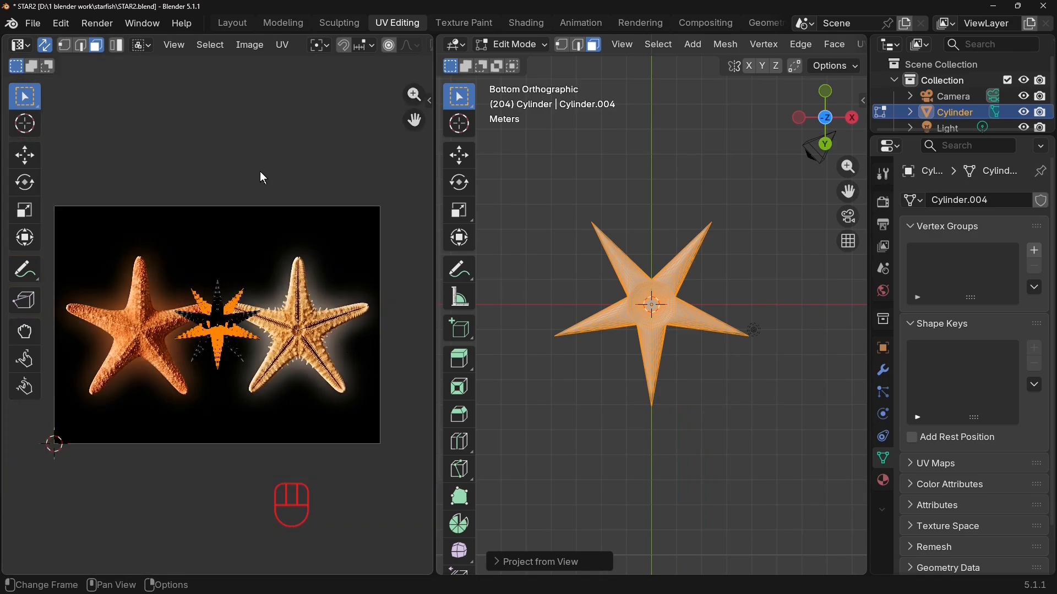
{"action": "scroll", "coordinate": [273, 424], "scroll_direction": "up", "scroll_amount": 5}
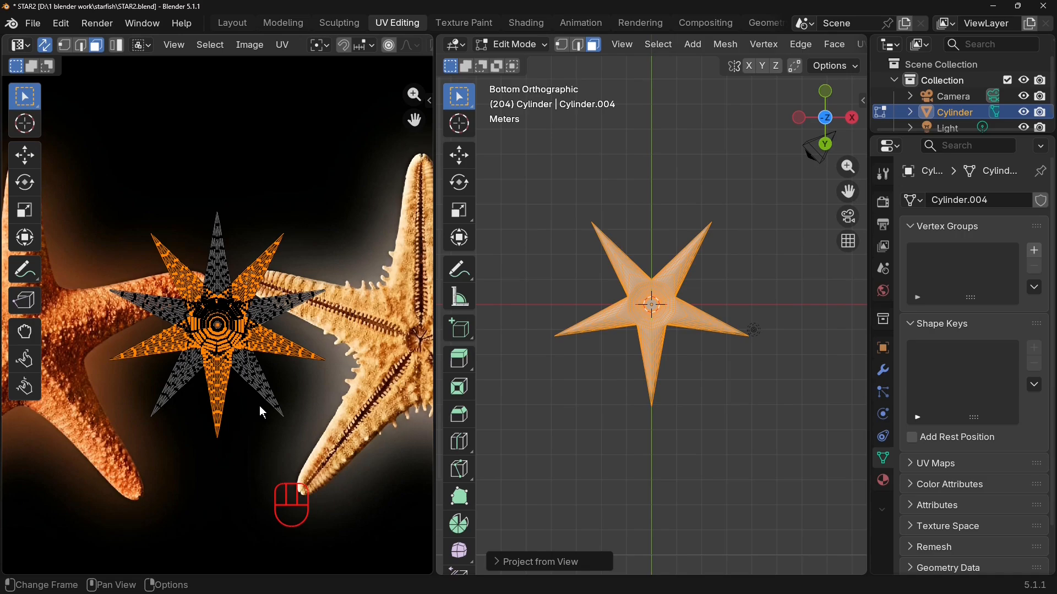
{"action": "left_click", "coordinate": [221, 419]}
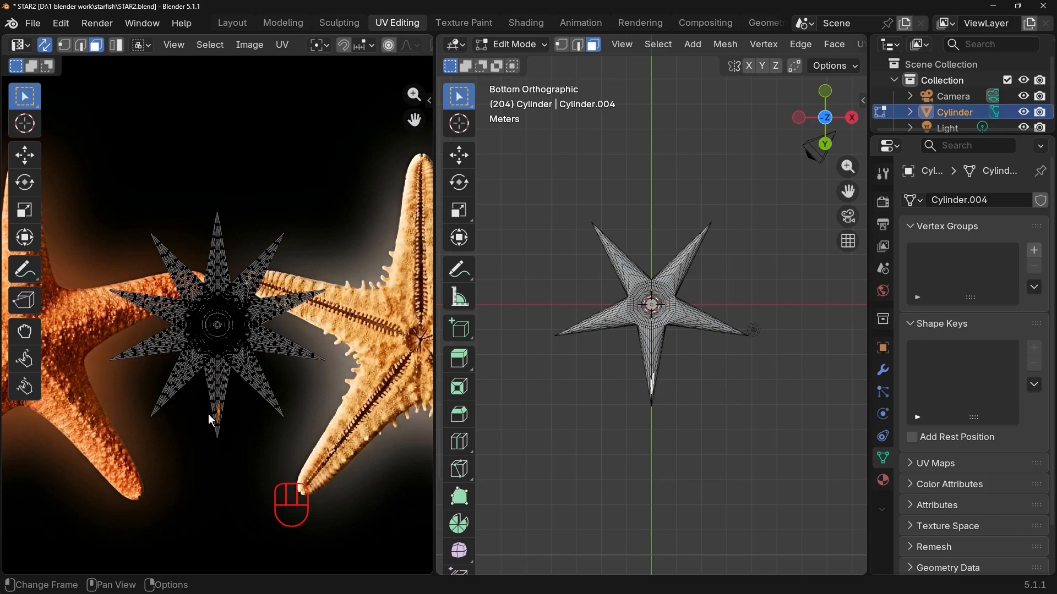
{"action": "left_click", "coordinate": [217, 428]}
{"action": "key", "text": "l"}
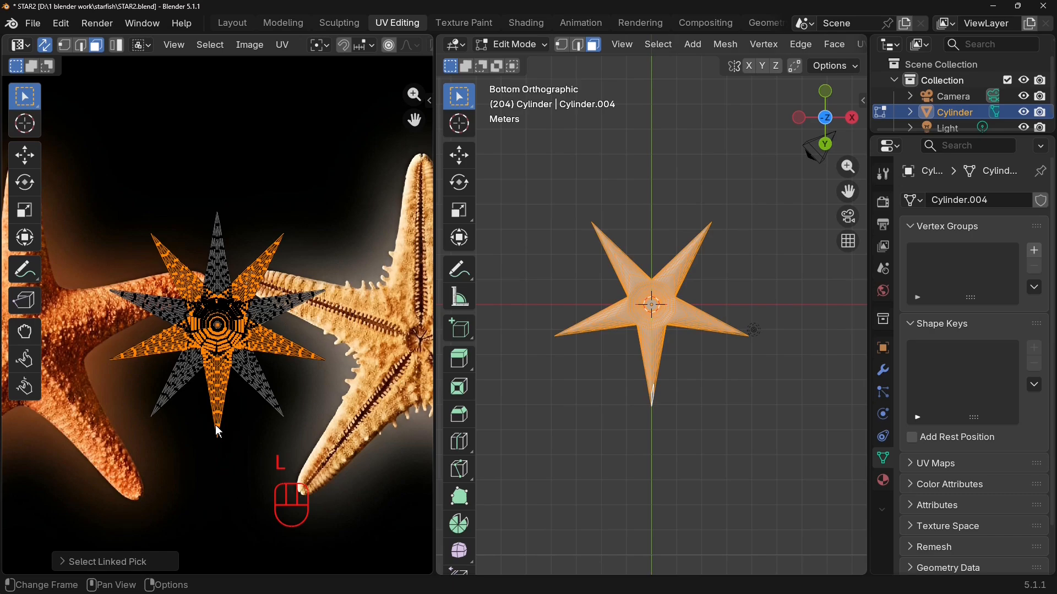
{"action": "type", "text": "r"}
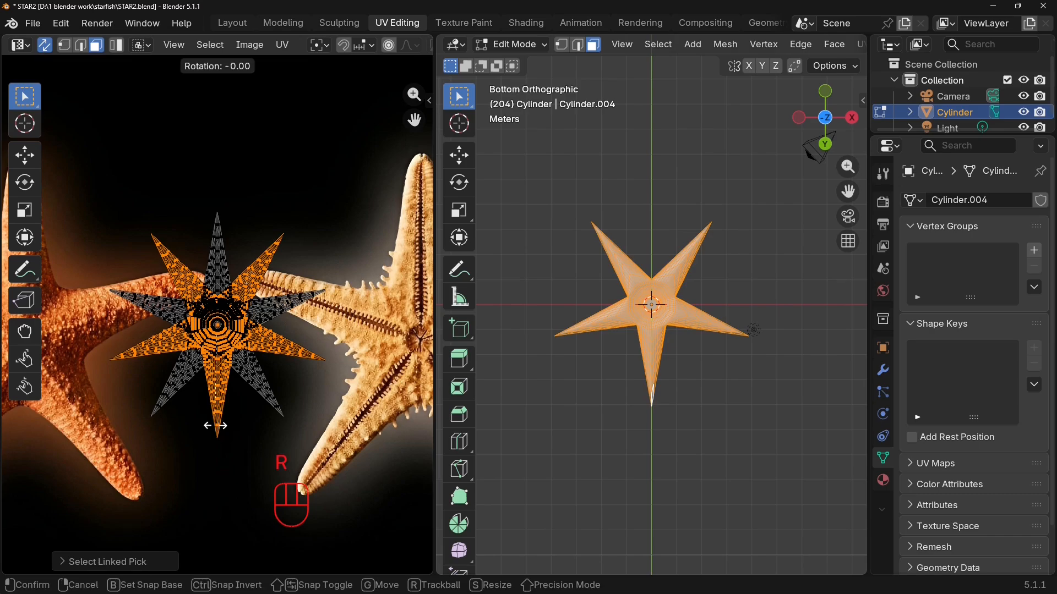
{"action": "type", "text": "36"}
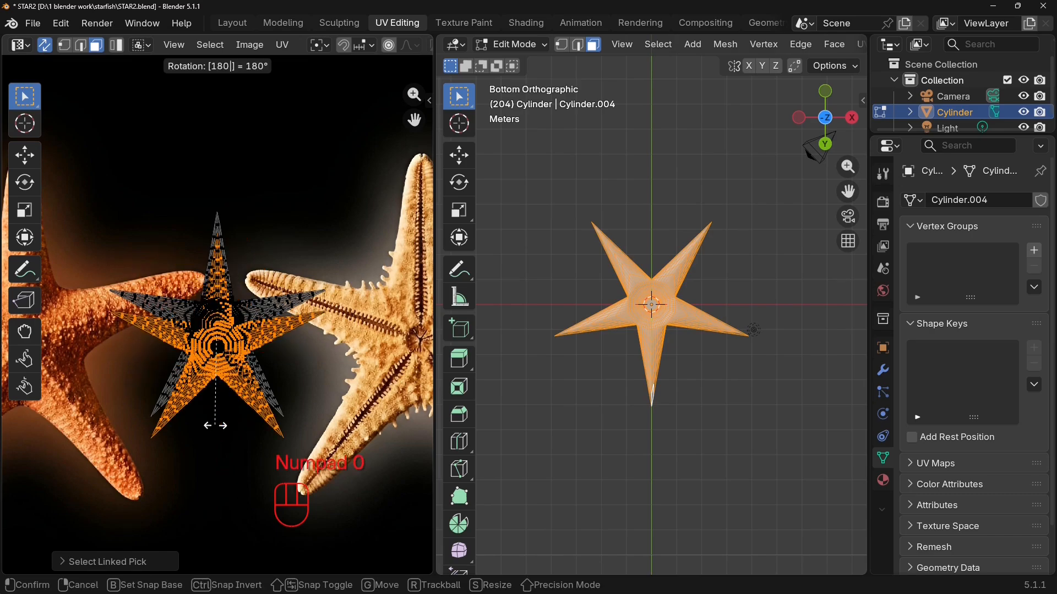
{"action": "key", "text": "KP_Enter"}
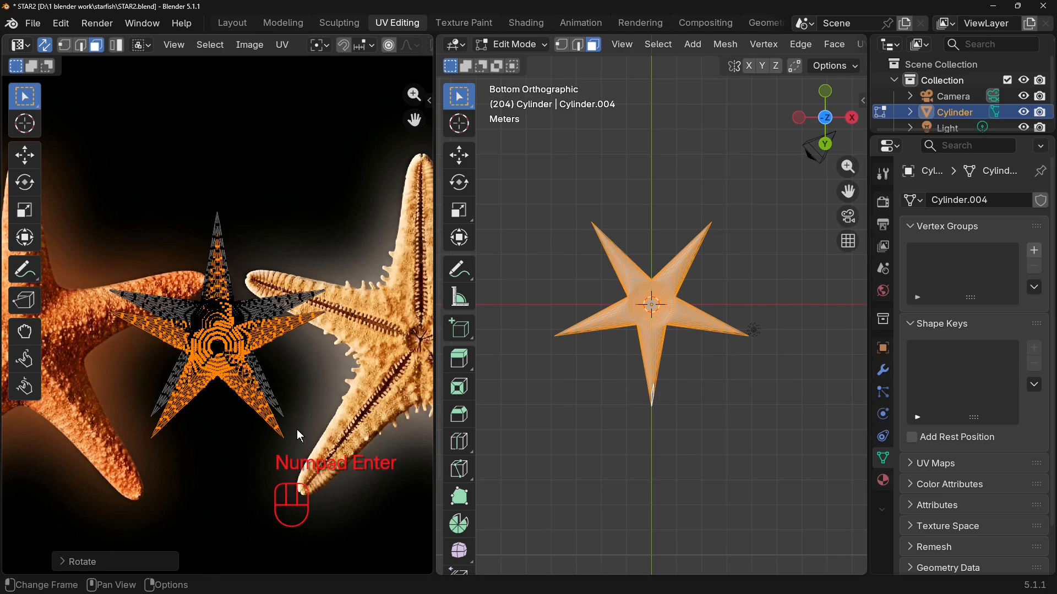
Move the underside UV island onto the pale yellow starfish in the image, about 0.247 in X and 0.017 in Y.
{"action": "scroll", "coordinate": [357, 393], "scroll_direction": "down", "scroll_amount": 3}
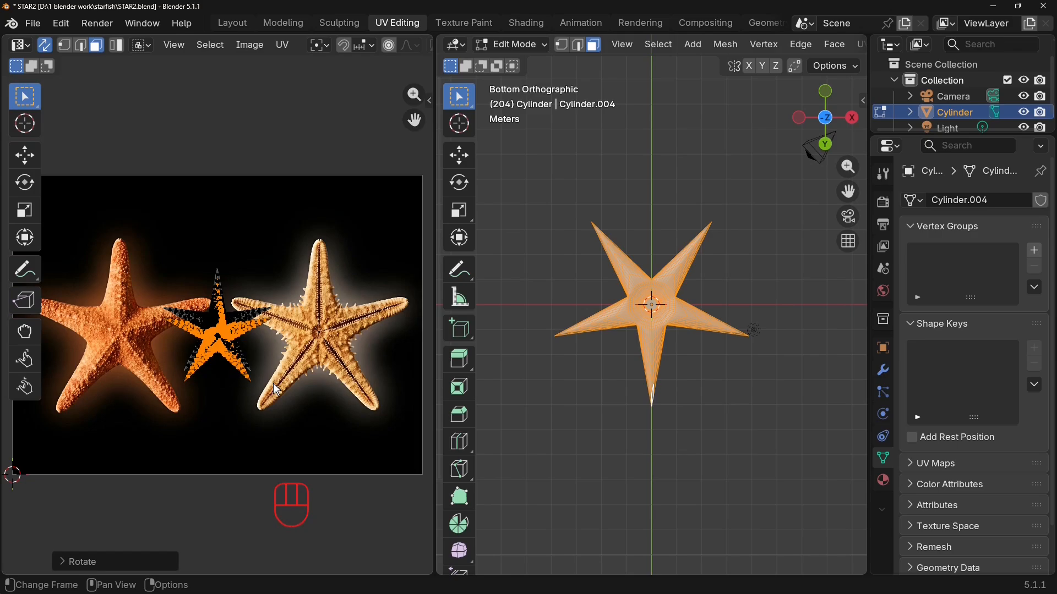
{"action": "key", "text": "g"}
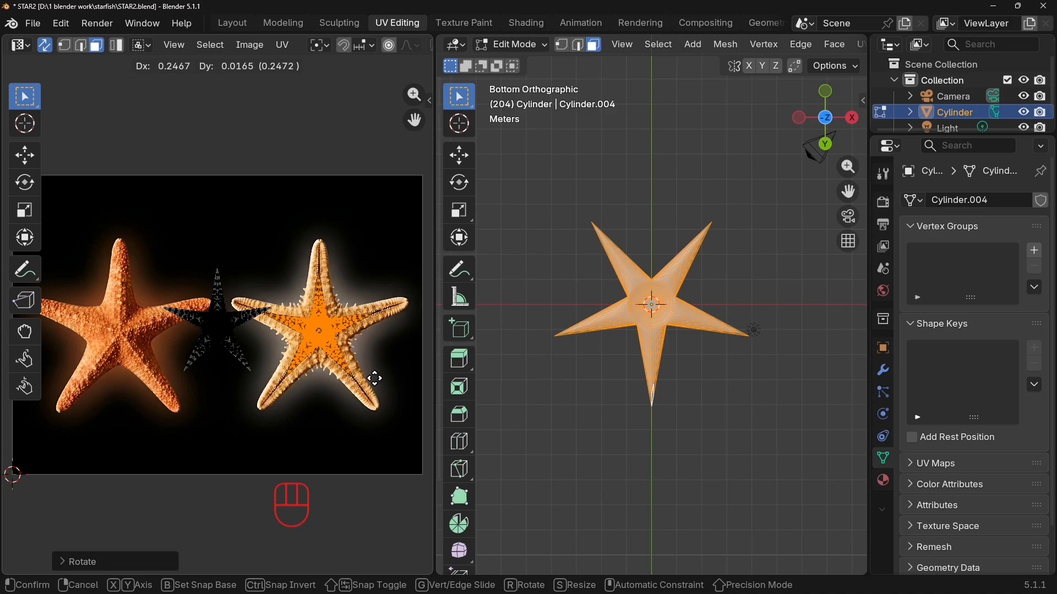
{"action": "left_click", "coordinate": [374, 379]}
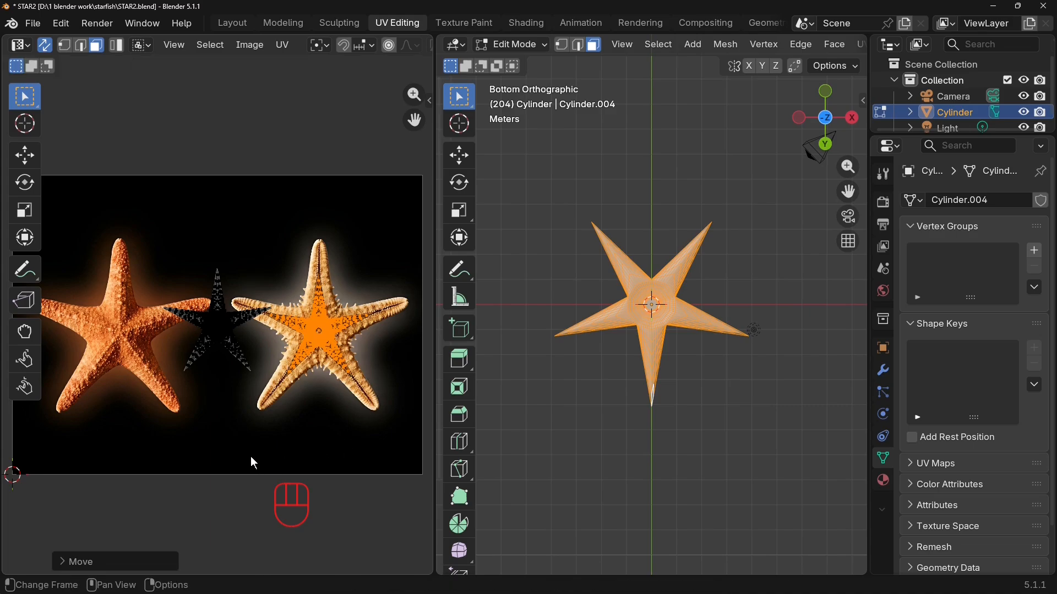
Select the whole linked top UV island and move it onto the orange starfish, about -0.237 in X and -0.033 in Y.
{"action": "left_click", "coordinate": [240, 354]}
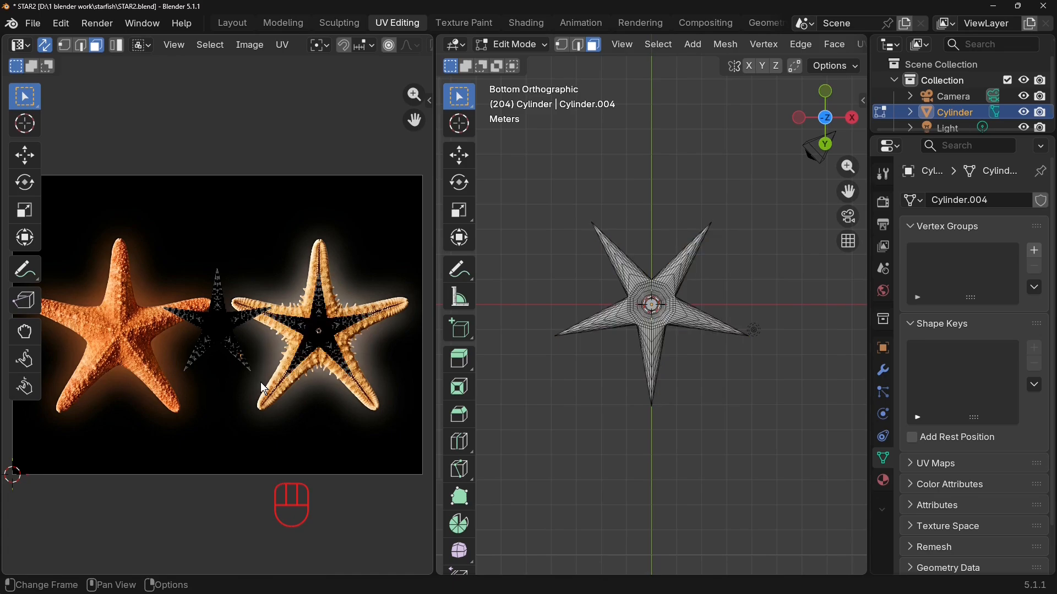
{"action": "key", "text": "l"}
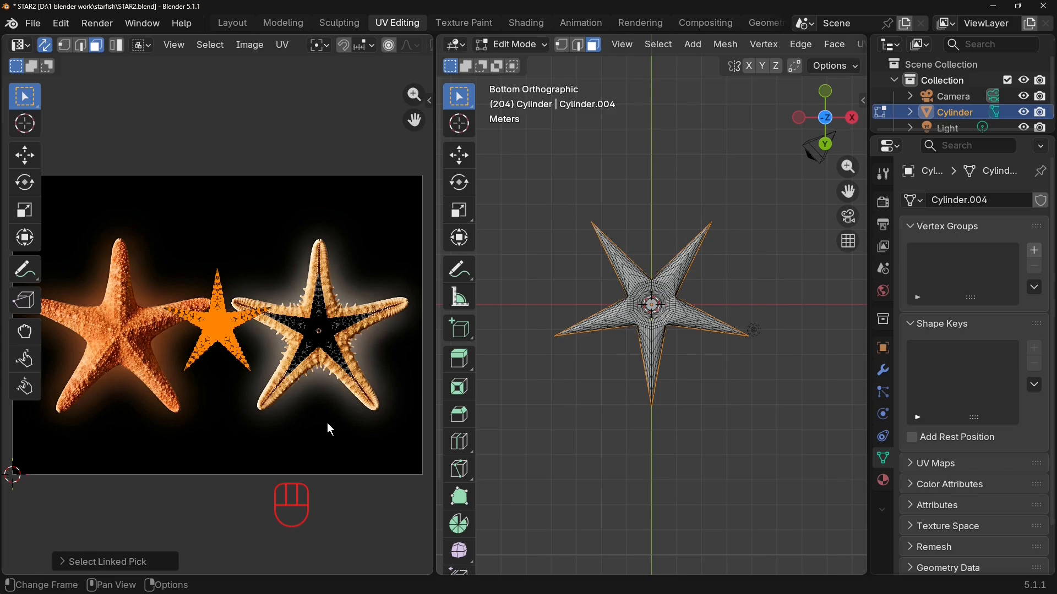
{"action": "key", "text": "g"}
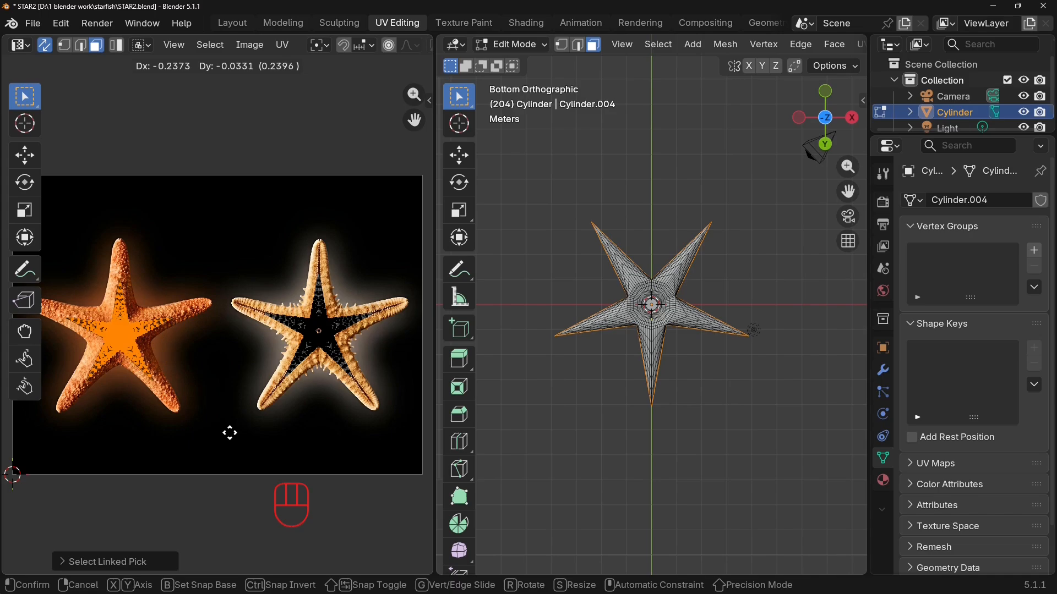
{"action": "left_click", "coordinate": [230, 432]}
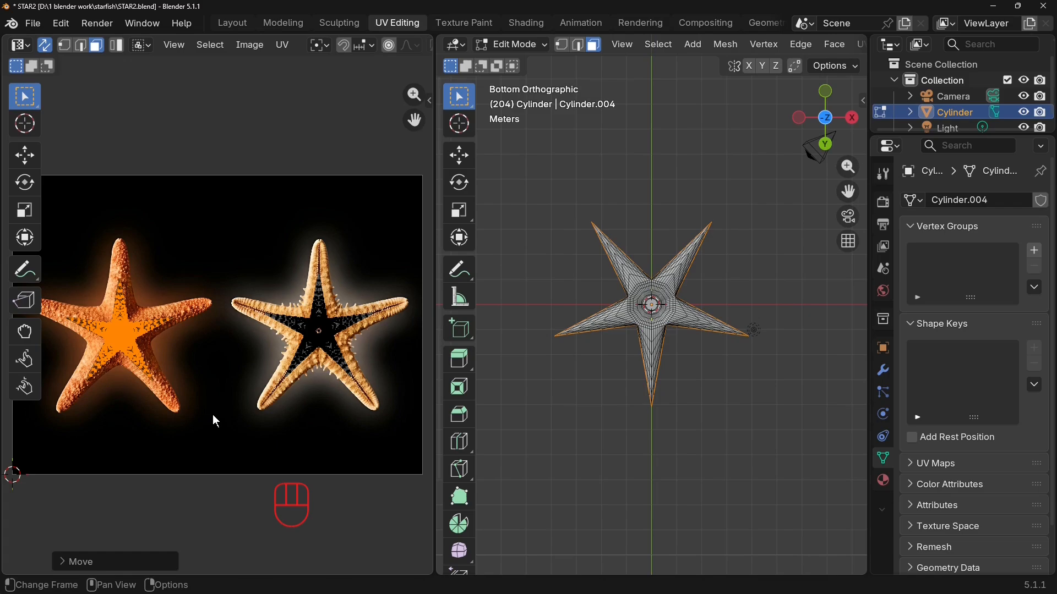
Scale the top UV island up by about 1.5 and move it about 0.022 along Y to fit the orange starfish.
{"action": "key", "text": "s"}
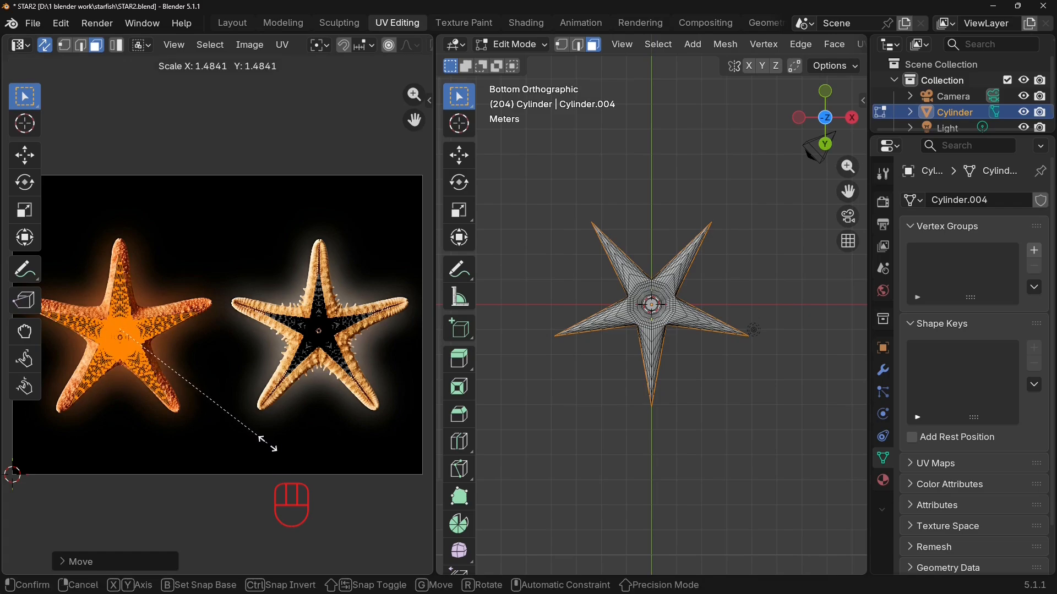
{"action": "left_click", "coordinate": [272, 455]}
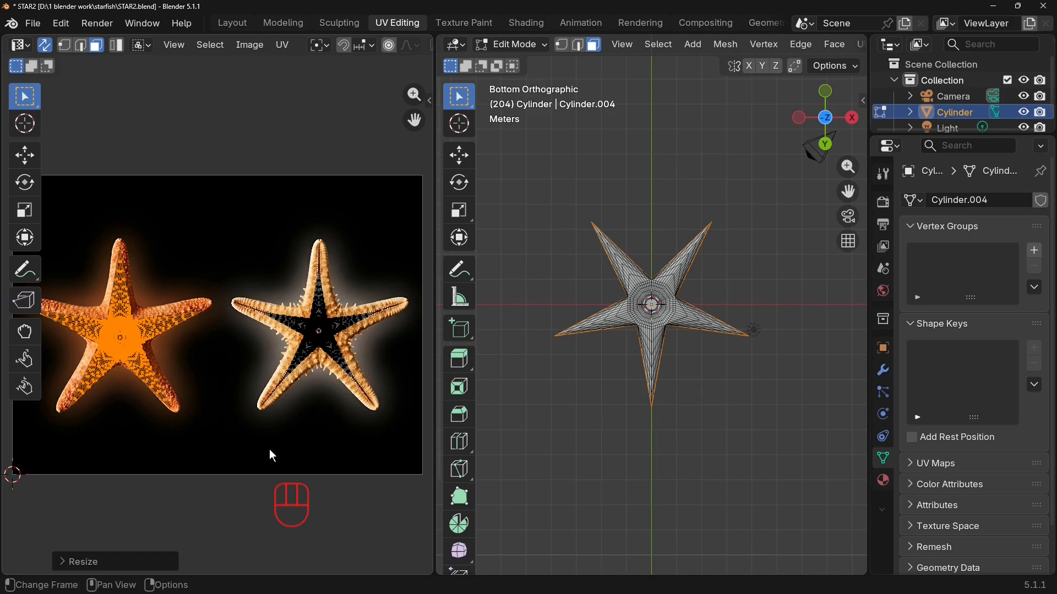
{"action": "key", "text": "g"}
{"action": "key", "text": "z"}
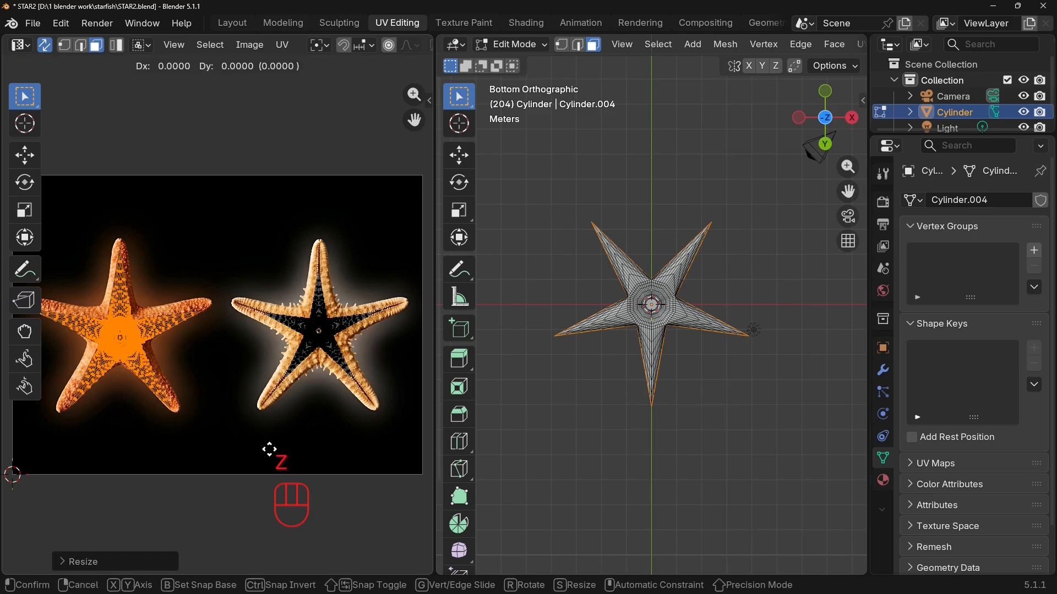
{"action": "key", "text": "y"}
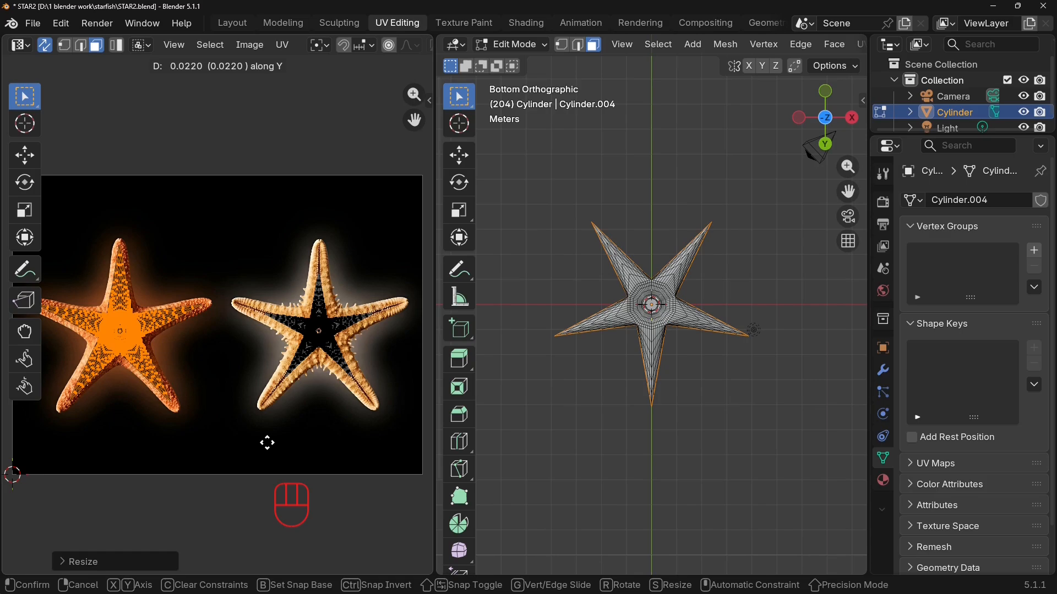
{"action": "left_click", "coordinate": [267, 443]}
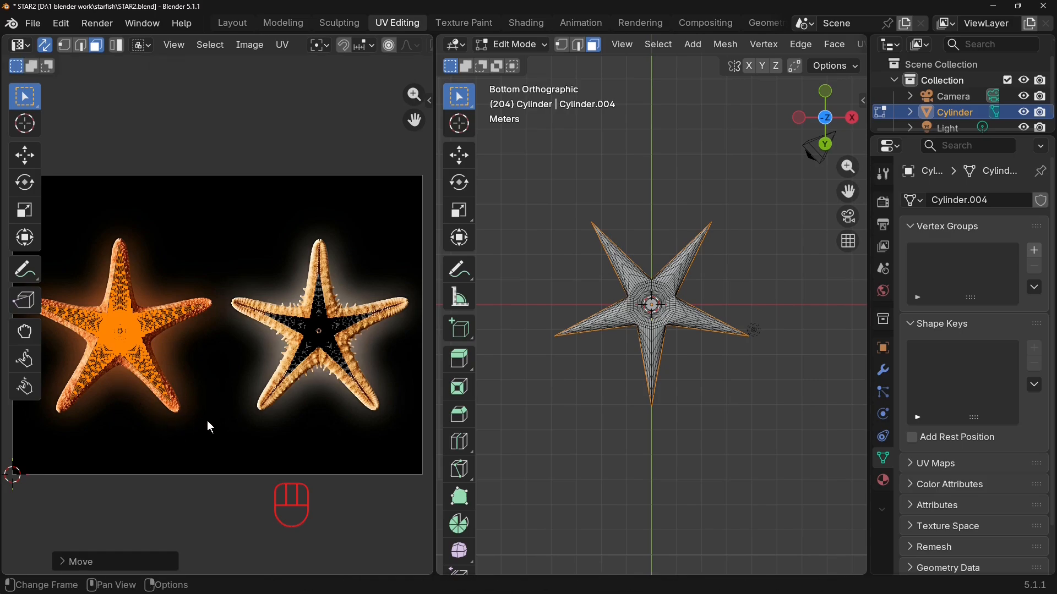
{"action": "left_click", "coordinate": [386, 46]}
{"action": "scroll", "coordinate": [184, 409], "scroll_direction": "up", "scroll_amount": 3}
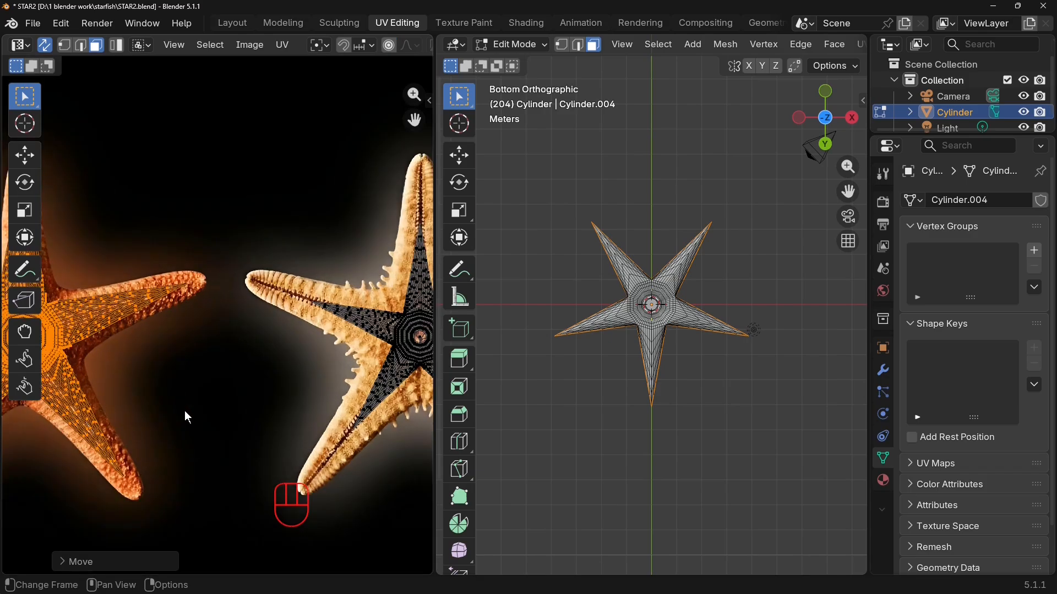
{"action": "middle_click_drag", "start_coordinate": [208, 402], "coordinate": [309, 342], "text": "shift"}
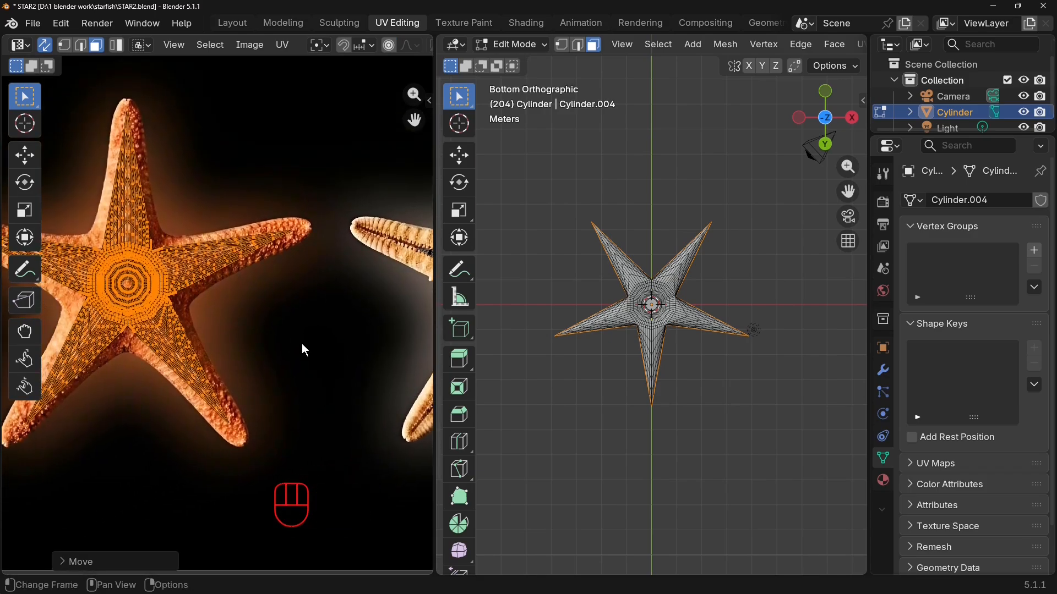
{"action": "key", "text": "s"}
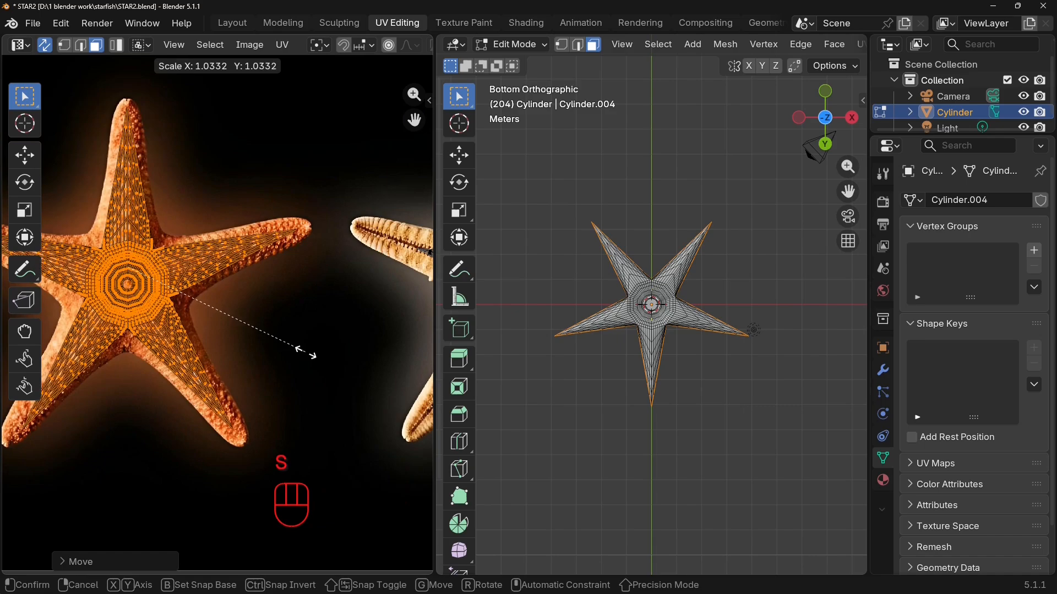
{"action": "left_click", "coordinate": [307, 350]}
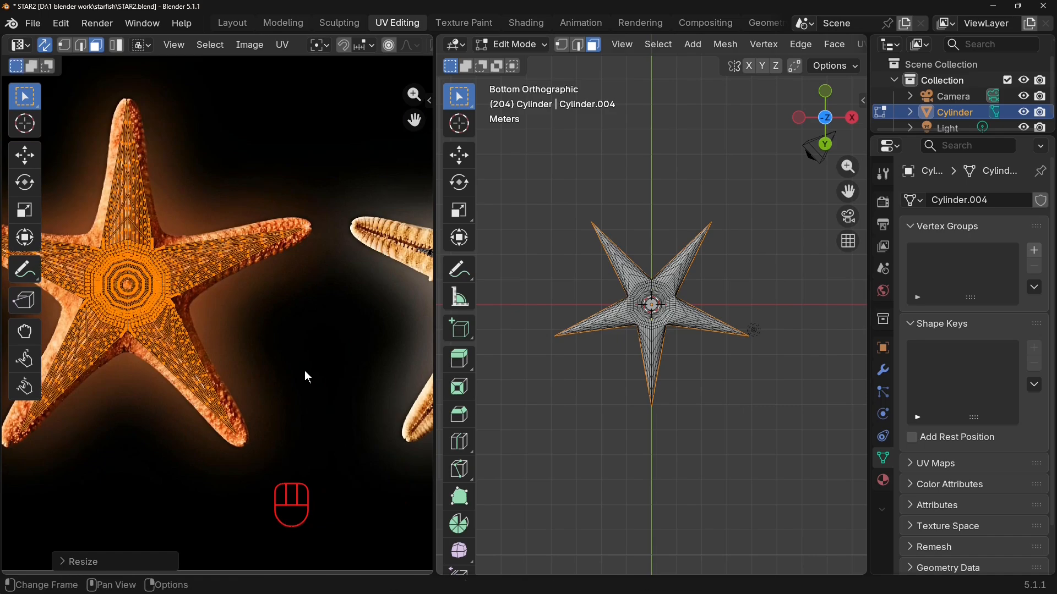
{"action": "key", "text": "ctrl+z"}
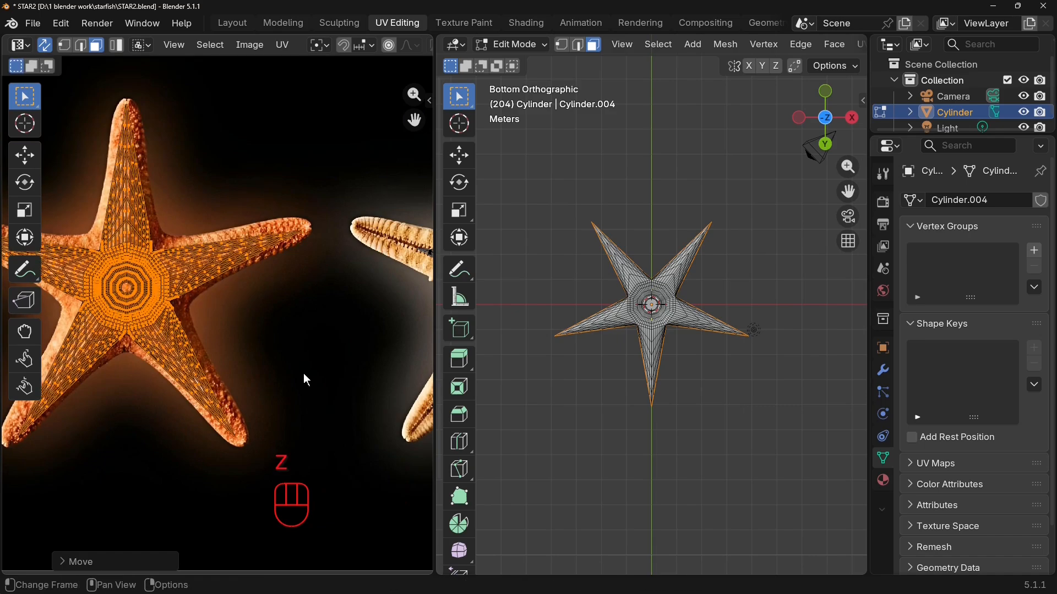
{"action": "key", "text": "s"}
{"action": "key", "text": "x"}
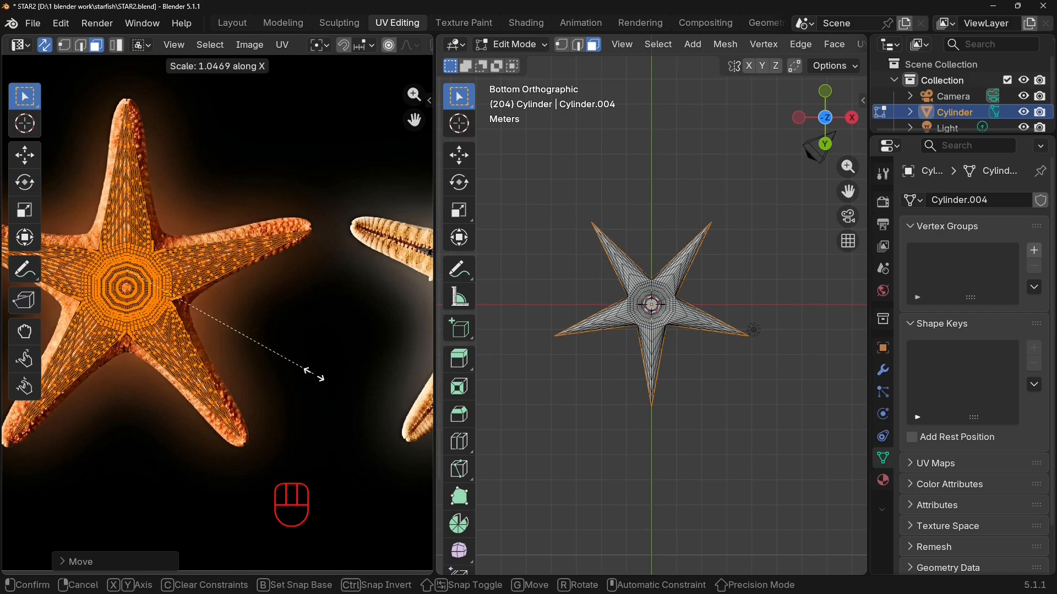
{"action": "right_click", "coordinate": [312, 374]}
Select the linked underside UV island, enlarge it to fill the pale yellow starfish and nudge it about 0.002 in Y.
{"action": "scroll", "coordinate": [316, 382], "scroll_direction": "down", "scroll_amount": 4}
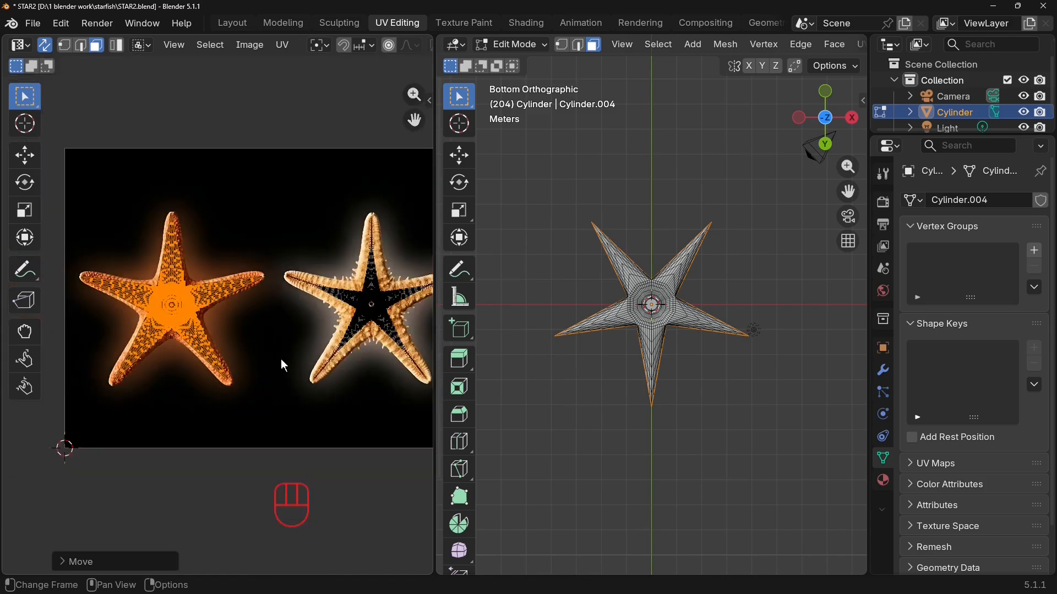
{"action": "middle_click_drag", "start_coordinate": [259, 374], "coordinate": [211, 379]}
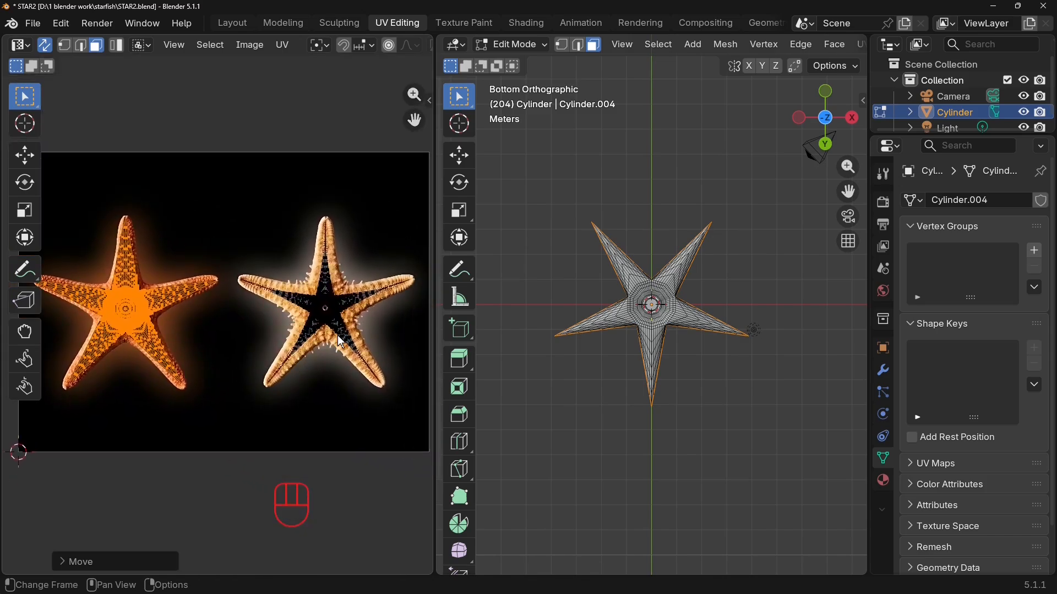
{"action": "key", "text": "alt+a"}
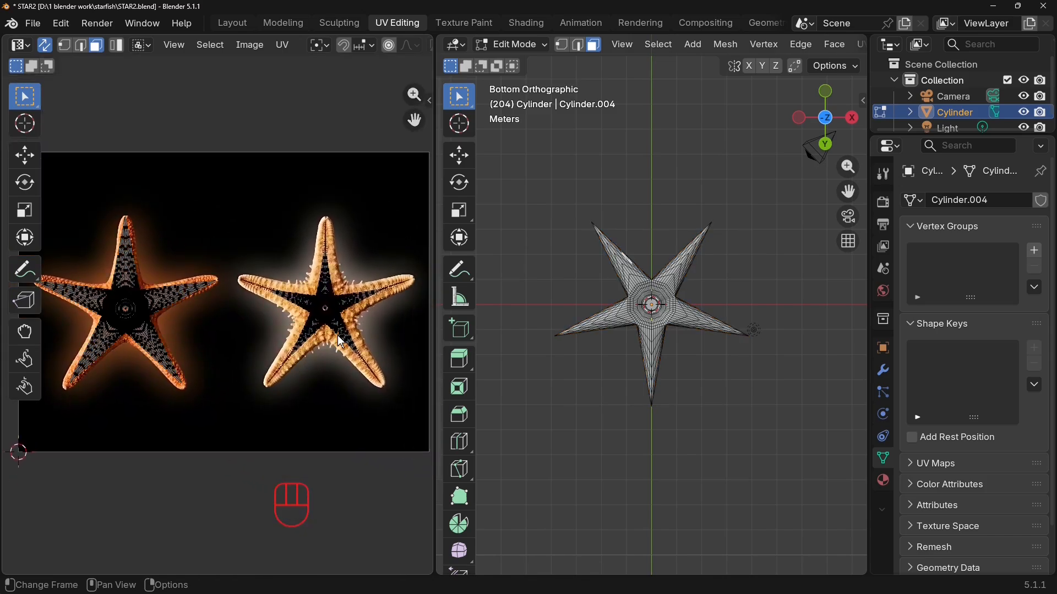
{"action": "key", "text": "l"}
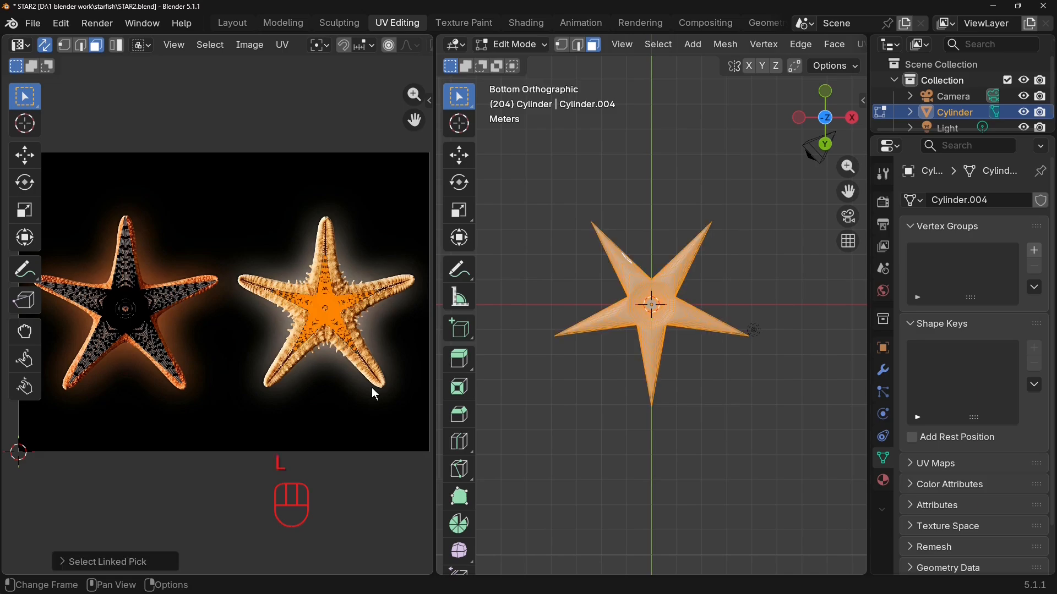
{"action": "key", "text": "KP_Decimal"}
{"action": "key", "text": "g"}
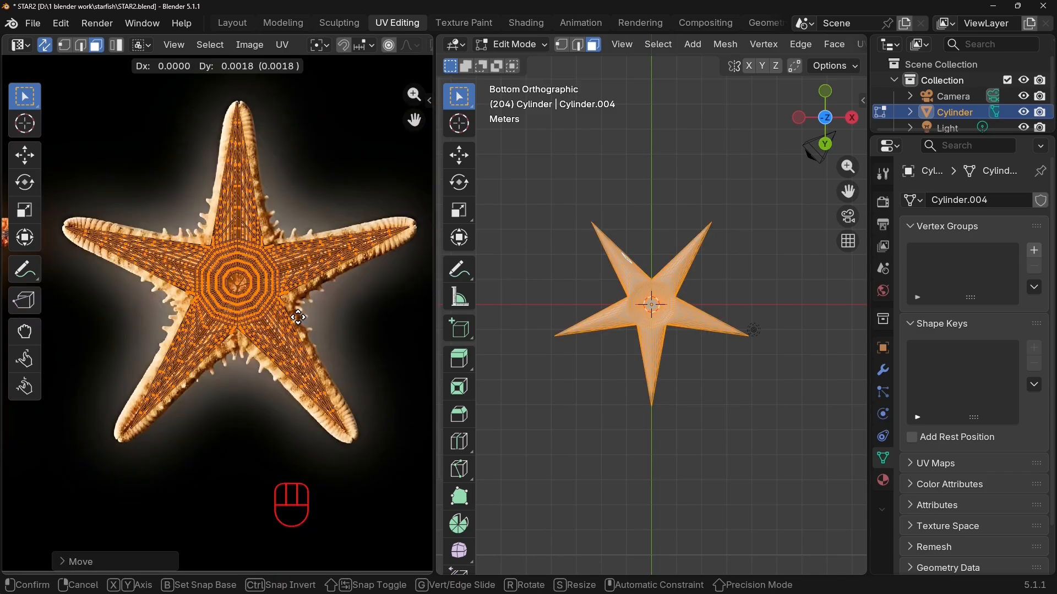
{"action": "left_click", "coordinate": [297, 318]}
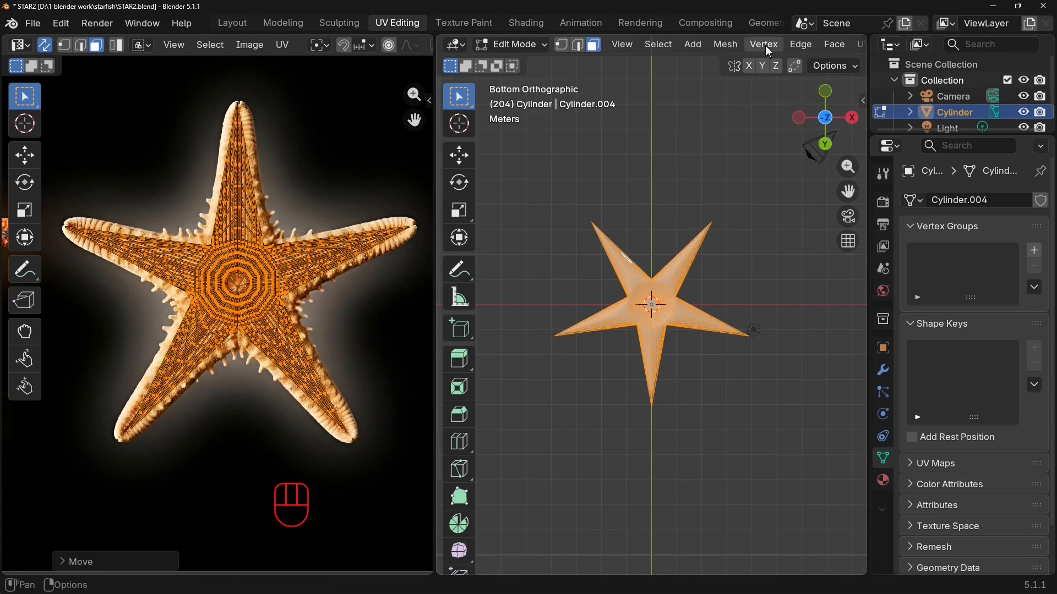
Set the 3D viewport to Rendered shading, return to Object Mode and check the texture, ending in top orthographic view.
{"action": "scroll", "coordinate": [765, 45], "scroll_direction": "down", "scroll_amount": 10}
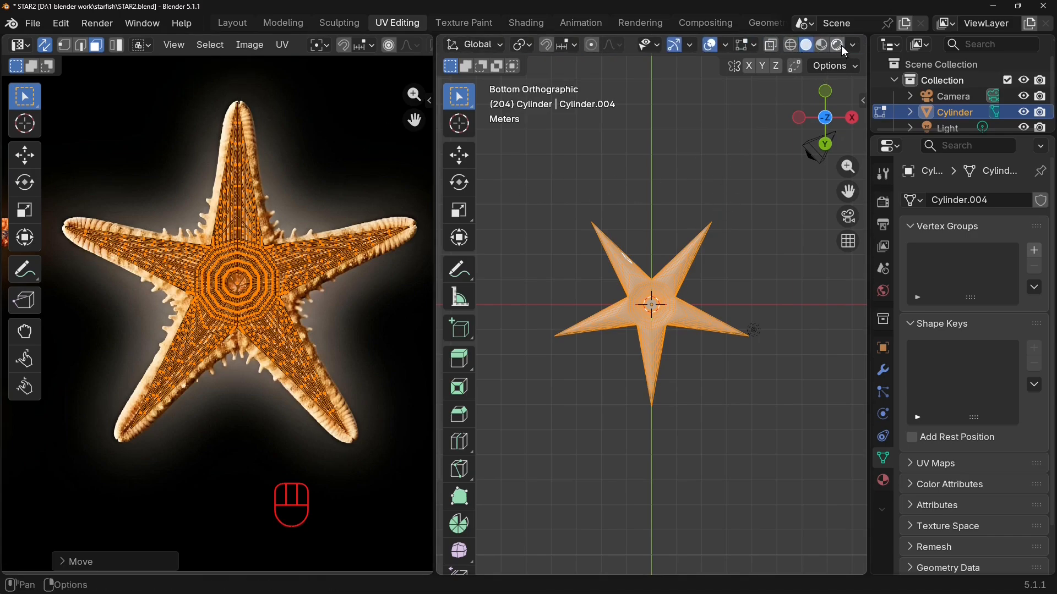
{"action": "left_click", "coordinate": [837, 46]}
{"action": "mouse_move", "coordinate": [760, 293]}
{"action": "middle_mouse_down"}
{"action": "mouse_move", "coordinate": [760, 312]}
{"action": "mouse_move", "coordinate": [754, 171]}
{"action": "mouse_move", "coordinate": [686, 341]}
{"action": "mouse_move", "coordinate": [677, 162]}
{"action": "mouse_move", "coordinate": [550, 174]}
{"action": "mouse_move", "coordinate": [531, 356]}
{"action": "mouse_move", "coordinate": [575, 386]}
{"action": "middle_mouse_up"}
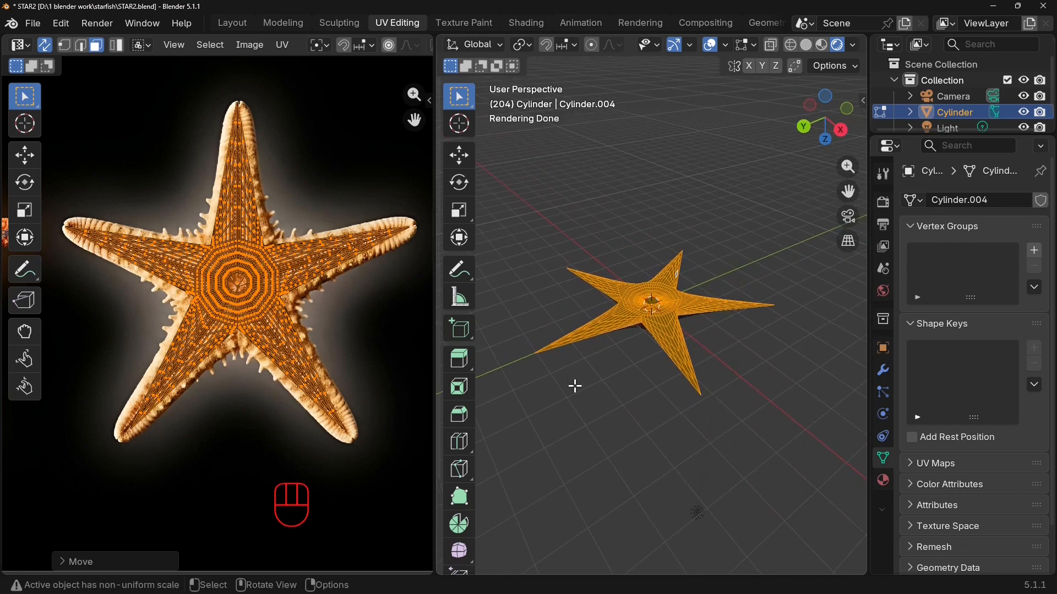
{"action": "key", "text": "Tab"}
{"action": "middle_click_drag", "start_coordinate": [679, 413], "coordinate": [655, 221]}
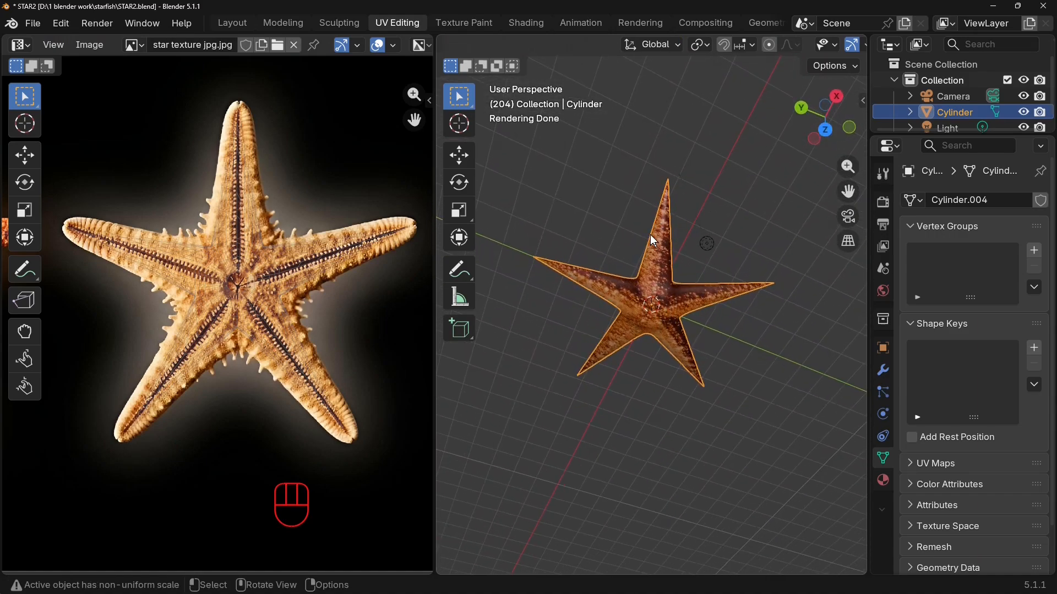
{"action": "key", "text": "KP_1"}
{"action": "key", "text": "KP_7"}
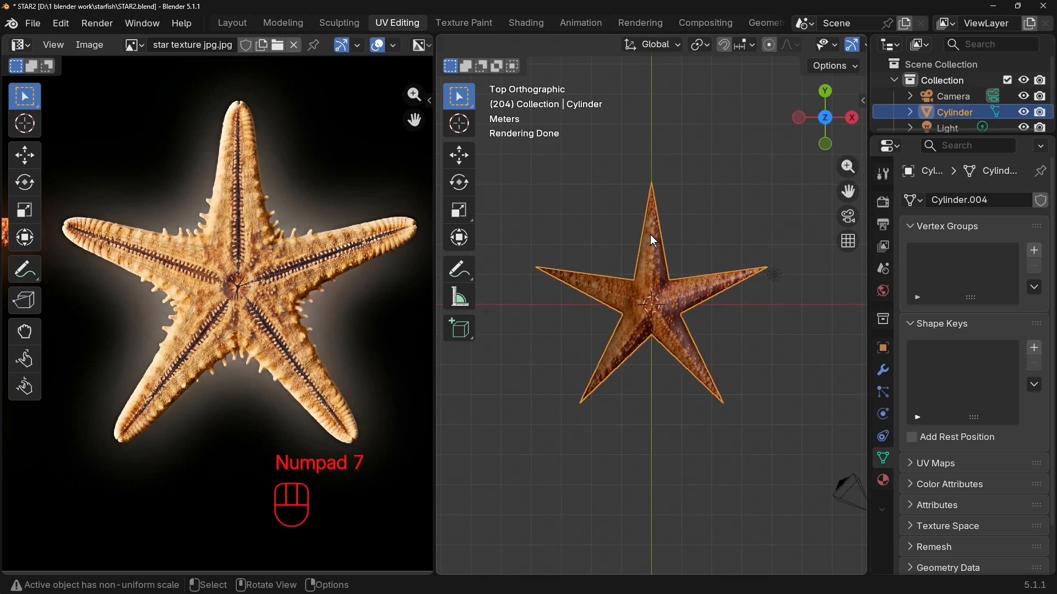
Switch to the Layout workspace and enter Edit Mode on the starfish with vertex selection active.
{"action": "left_click", "coordinate": [239, 25]}
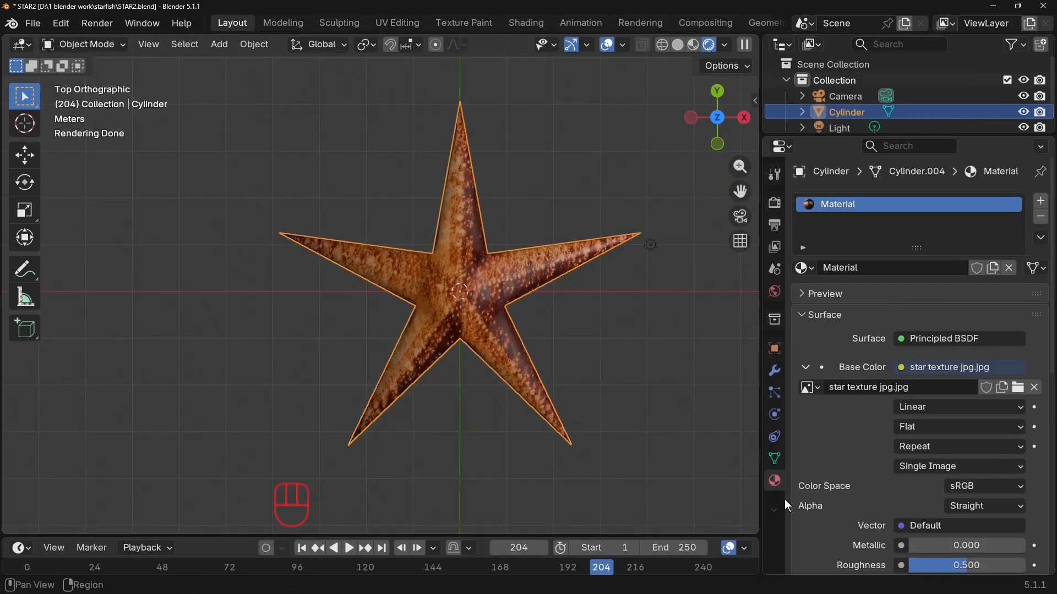
{"action": "middle_click_drag", "start_coordinate": [609, 468], "coordinate": [493, 424]}
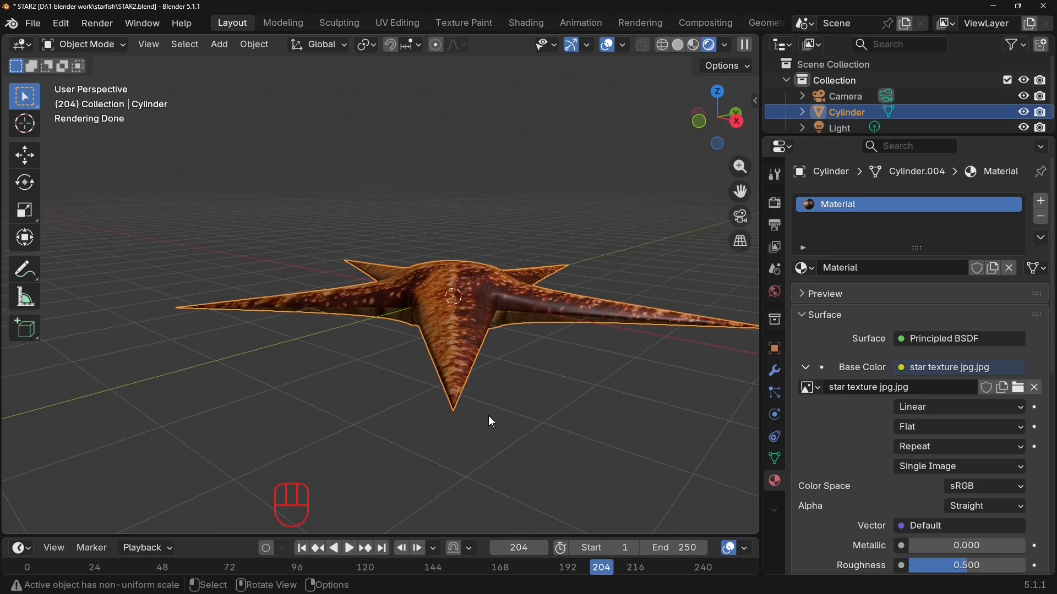
{"action": "key", "text": "Tab"}
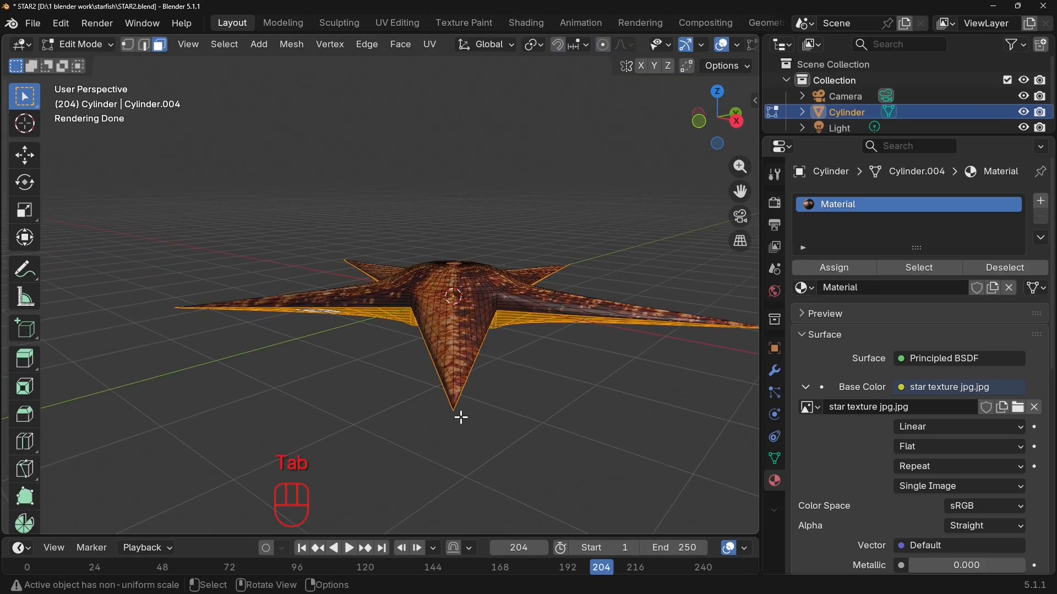
{"action": "left_click", "coordinate": [128, 45]}
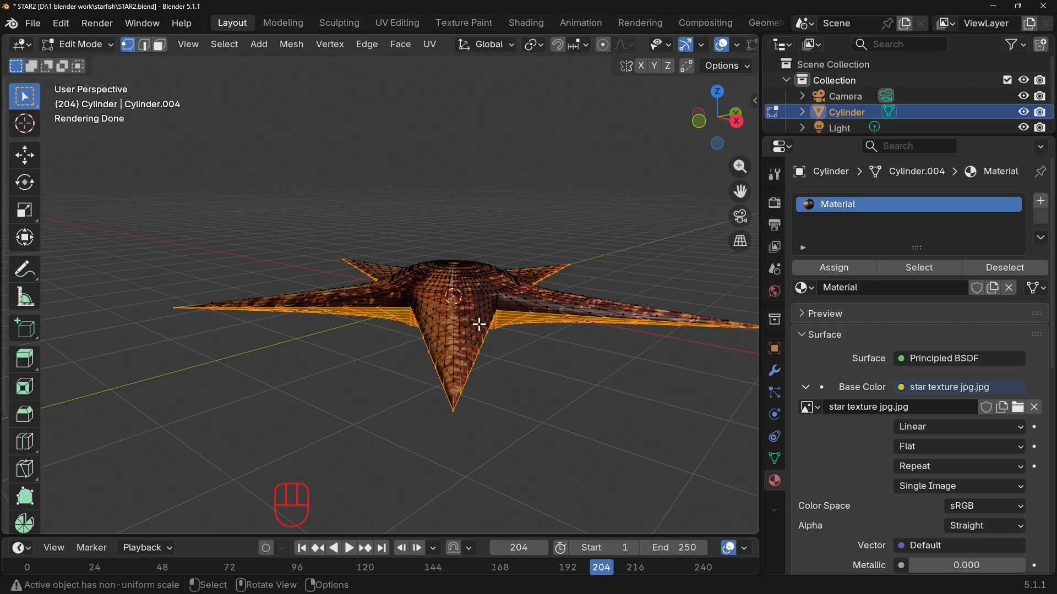
Select the single vertex at the tip of each of the five arms.
{"action": "left_click", "coordinate": [454, 415]}
{"action": "middle_click_drag", "start_coordinate": [455, 415], "coordinate": [514, 387]}
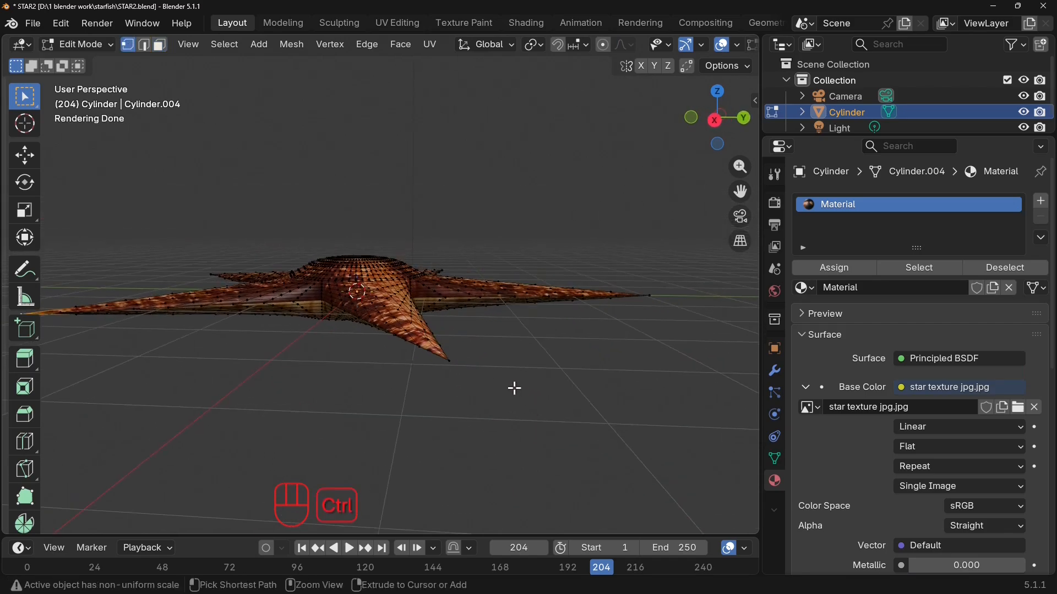
{"action": "left_click", "coordinate": [460, 377], "text": "ctrl"}
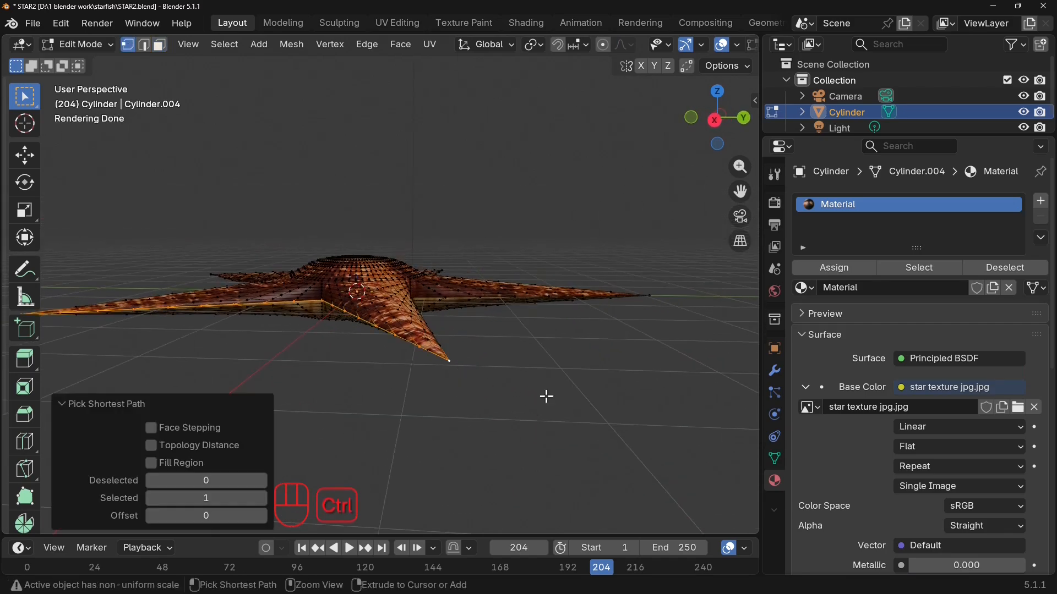
{"action": "left_click", "coordinate": [455, 366]}
{"action": "middle_click_drag", "start_coordinate": [255, 409], "coordinate": [273, 395]}
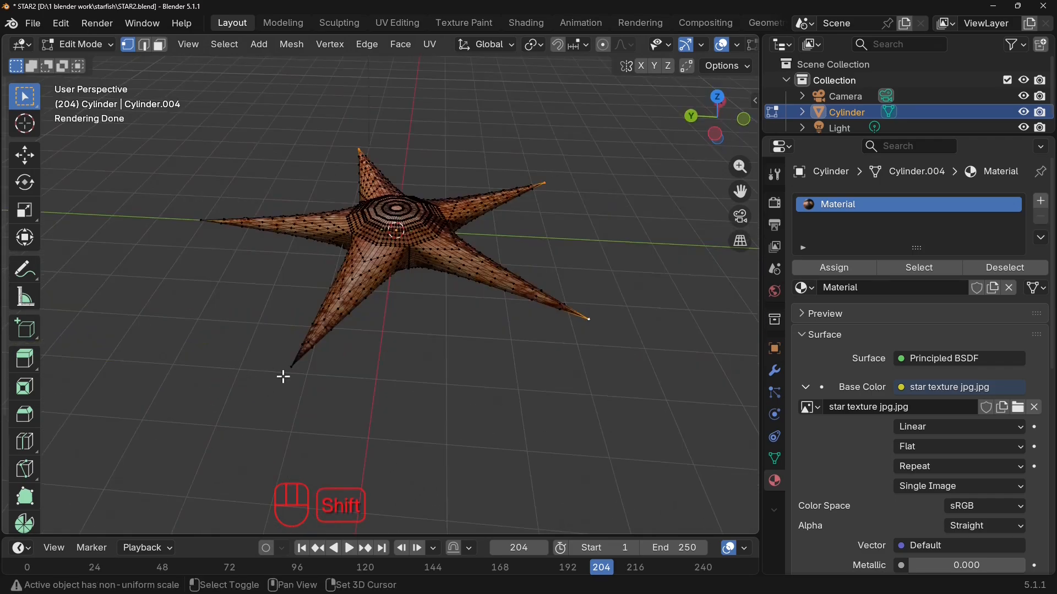
{"action": "left_click", "coordinate": [189, 221], "text": "shift"}
{"action": "middle_click_drag", "start_coordinate": [352, 268], "coordinate": [541, 216]}
{"action": "middle_click_drag", "start_coordinate": [448, 349], "coordinate": [513, 438]}
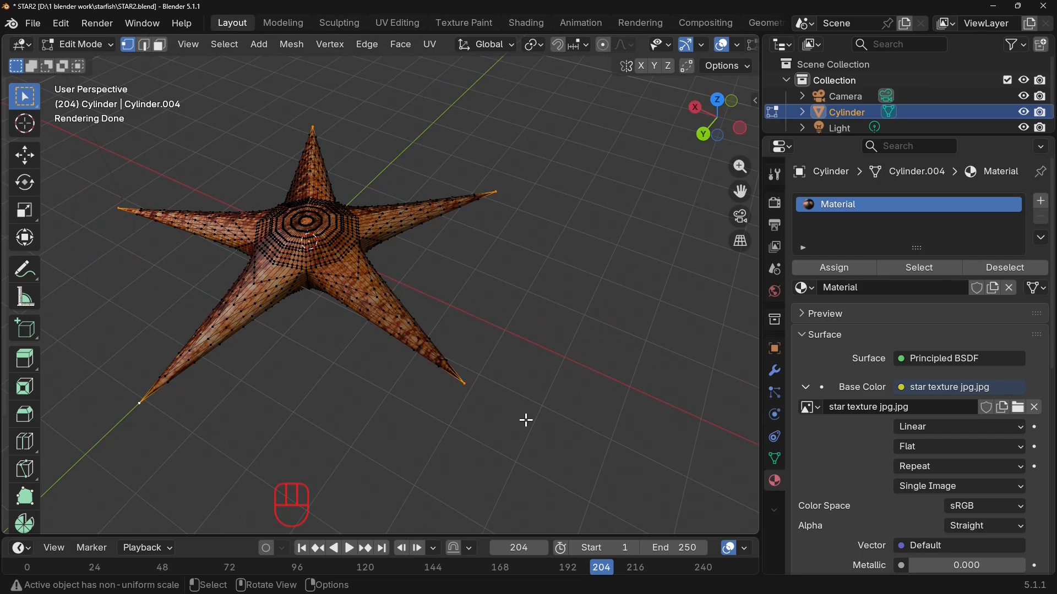
Bevel the selected arm-tip vertices with Affect set to Vertices and a width of 0.35 m, then return to Object Mode.
{"action": "key", "text": "ctrl"}
{"action": "key", "text": "ctrl+b"}
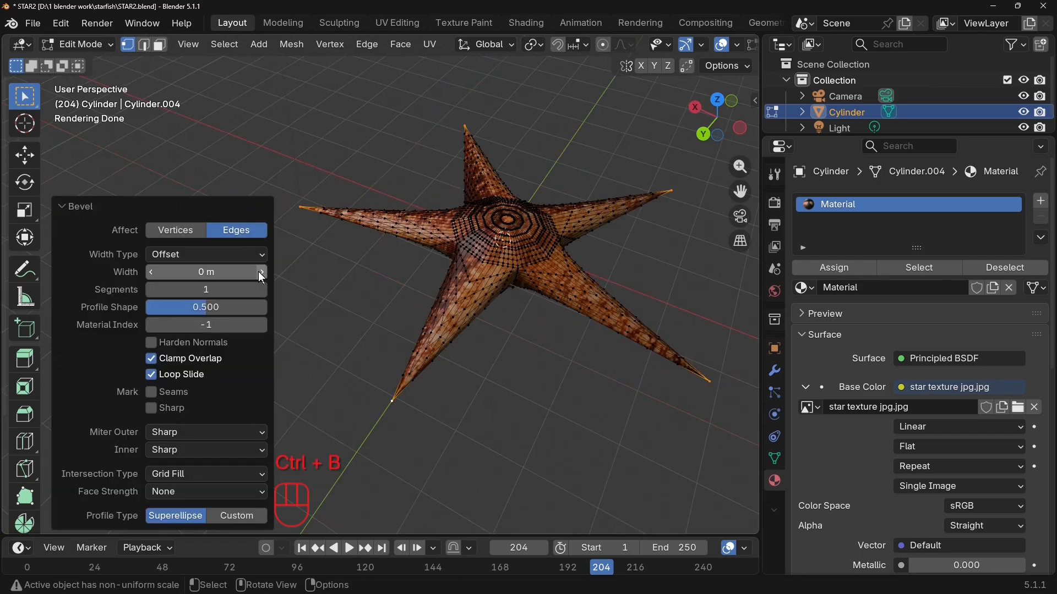
{"action": "left_click", "coordinate": [176, 231]}
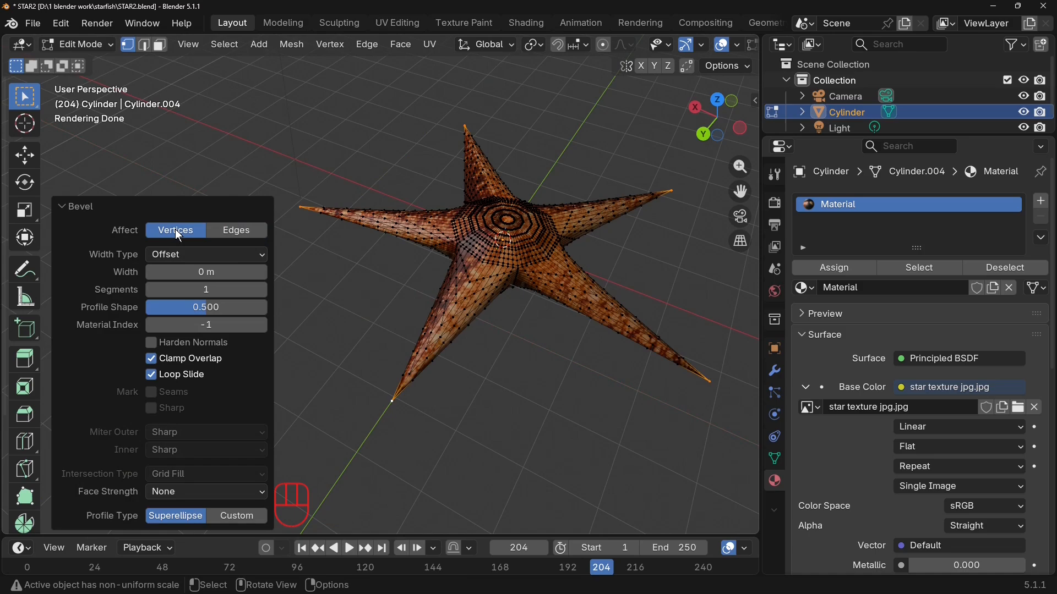
{"action": "left_click", "coordinate": [264, 272]}
{"action": "left_click", "coordinate": [264, 272]}
{"action": "left_click", "coordinate": [263, 272]}
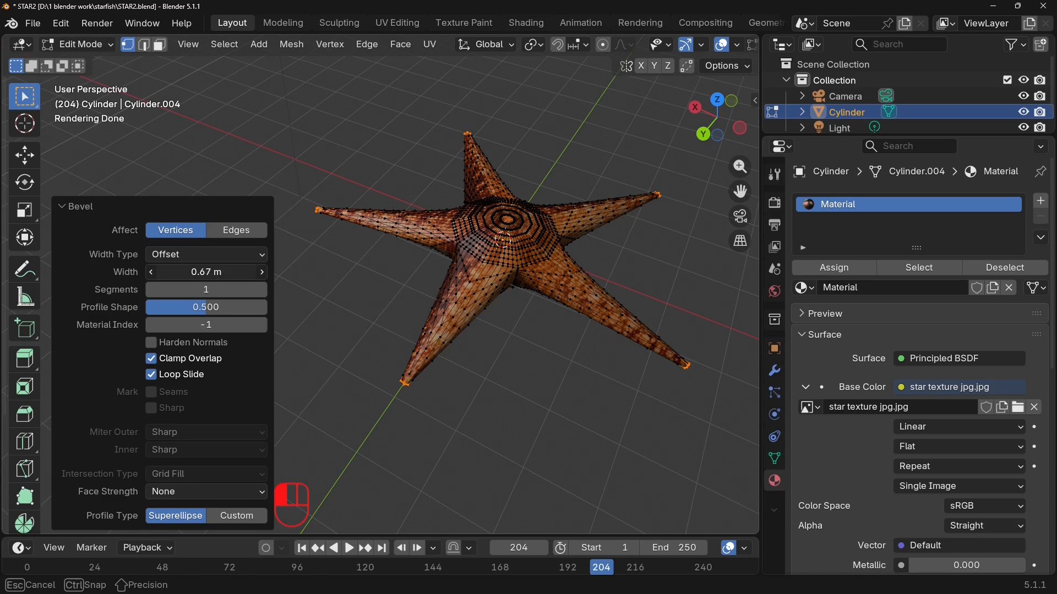
{"action": "left_click_drag", "start_coordinate": [262, 272], "coordinate": [258, 272]}
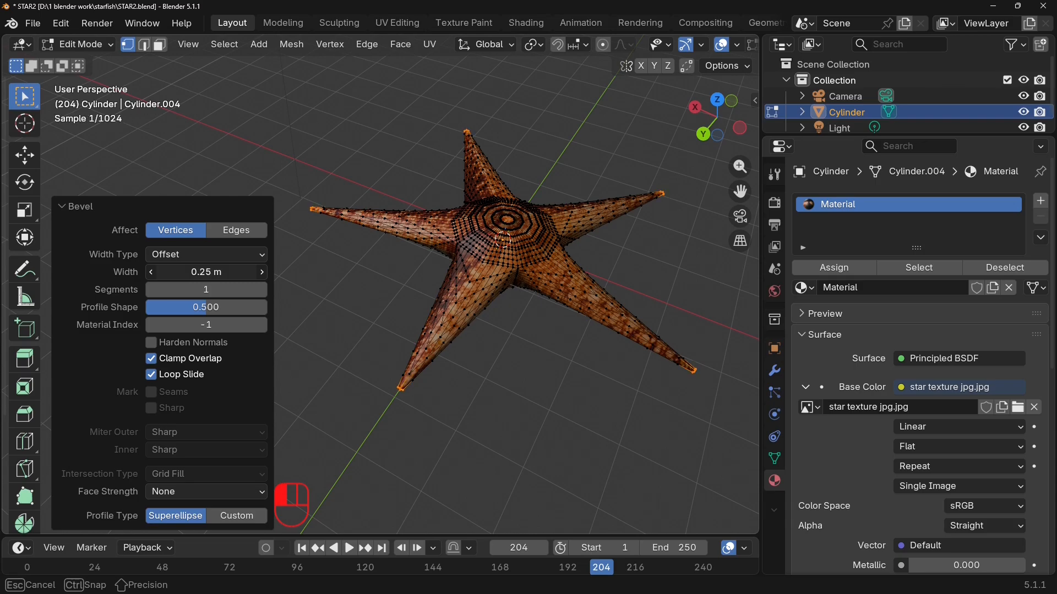
{"action": "left_click_drag", "start_coordinate": [257, 272], "coordinate": [257, 272]}
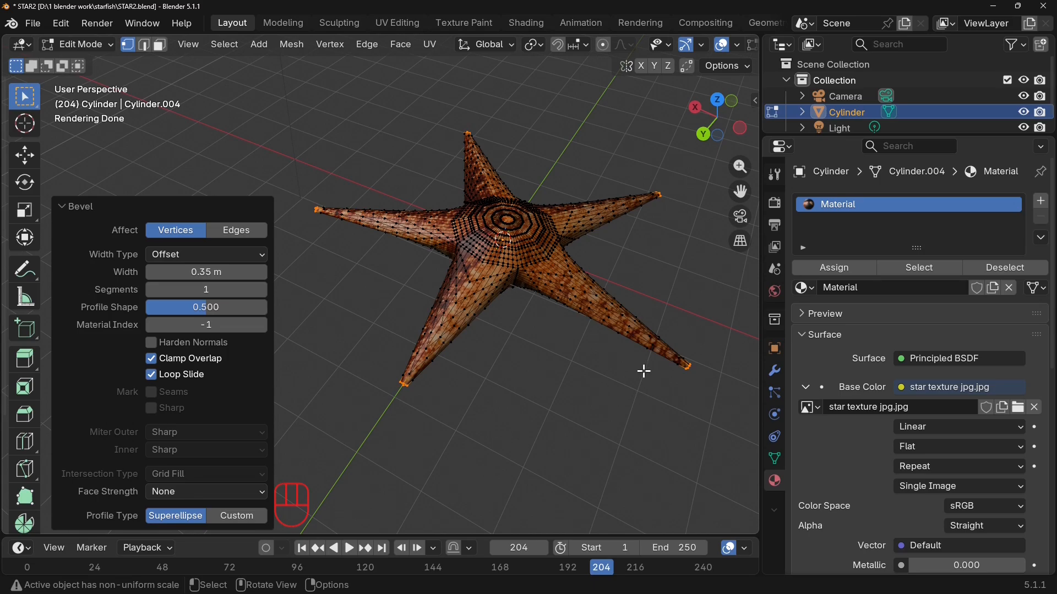
{"action": "key", "text": "Tab"}
{"action": "middle_click_drag", "start_coordinate": [633, 394], "coordinate": [477, 344]}
Save the current file and save a new version as STAR3.blend in the starfish folder.
{"action": "left_click", "coordinate": [35, 24]}
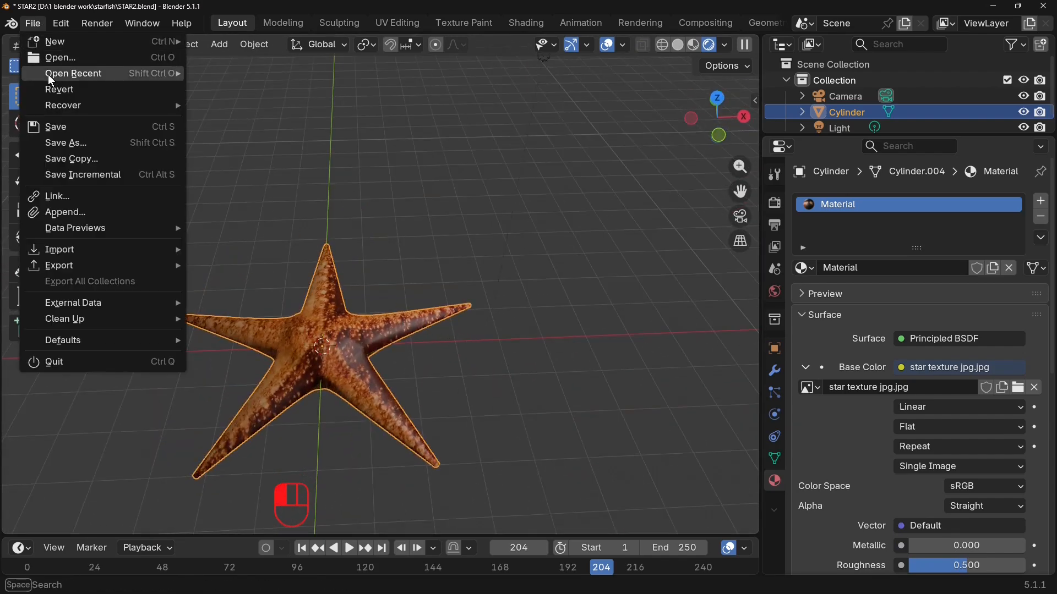
{"action": "left_click", "coordinate": [90, 131]}
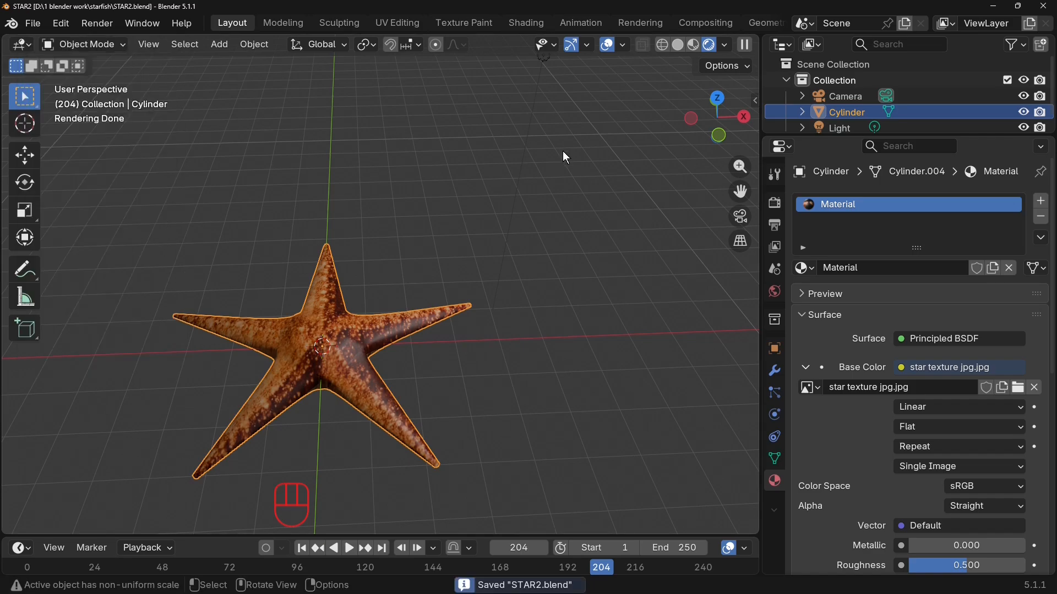
{"action": "middle_click_drag", "start_coordinate": [545, 268], "coordinate": [526, 243]}
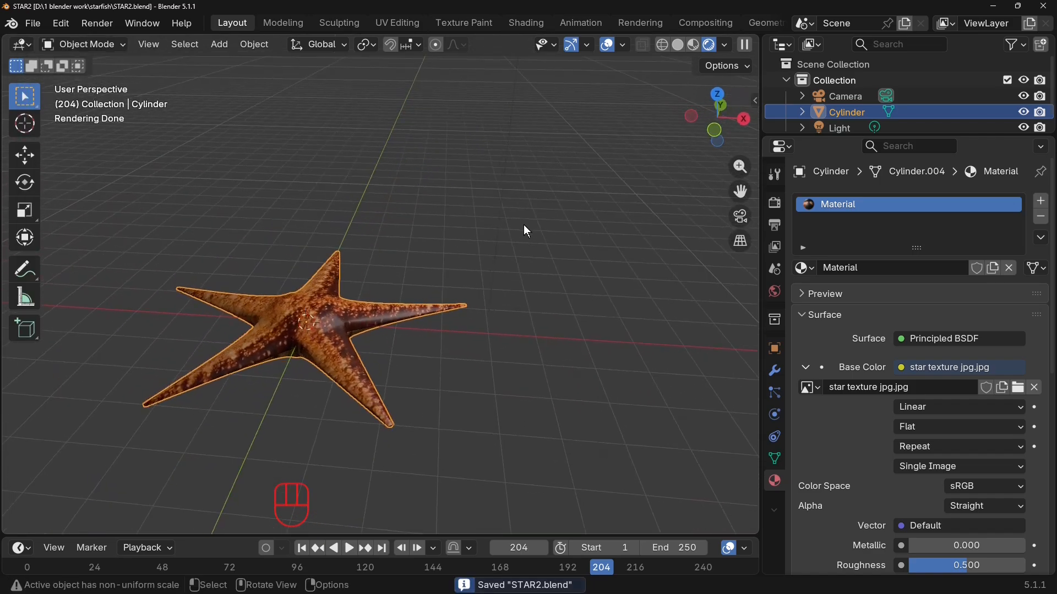
{"action": "middle_click_drag", "start_coordinate": [526, 225], "coordinate": [435, 231]}
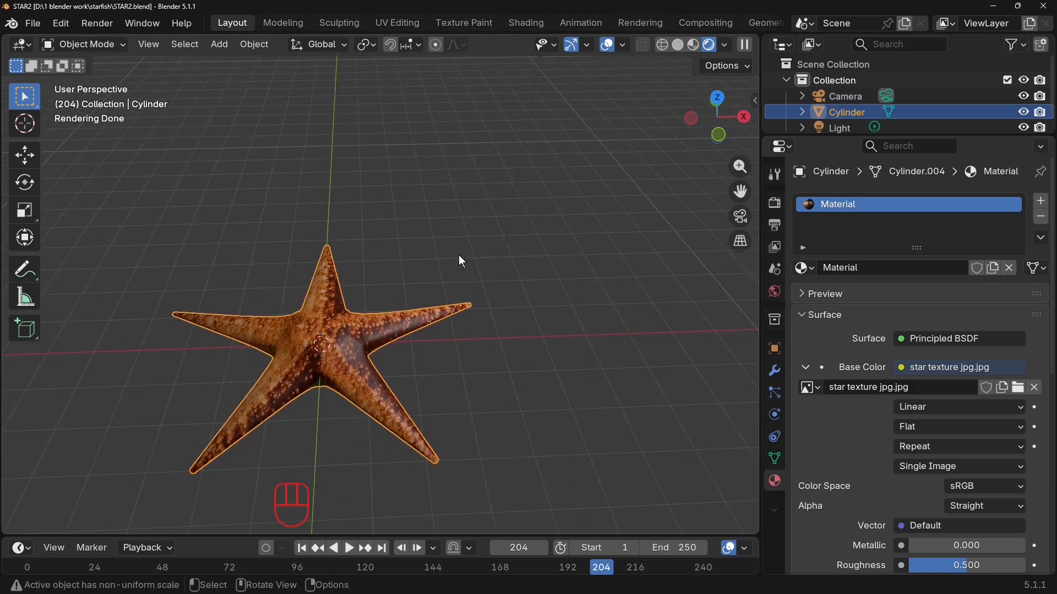
{"action": "left_click", "coordinate": [33, 23]}
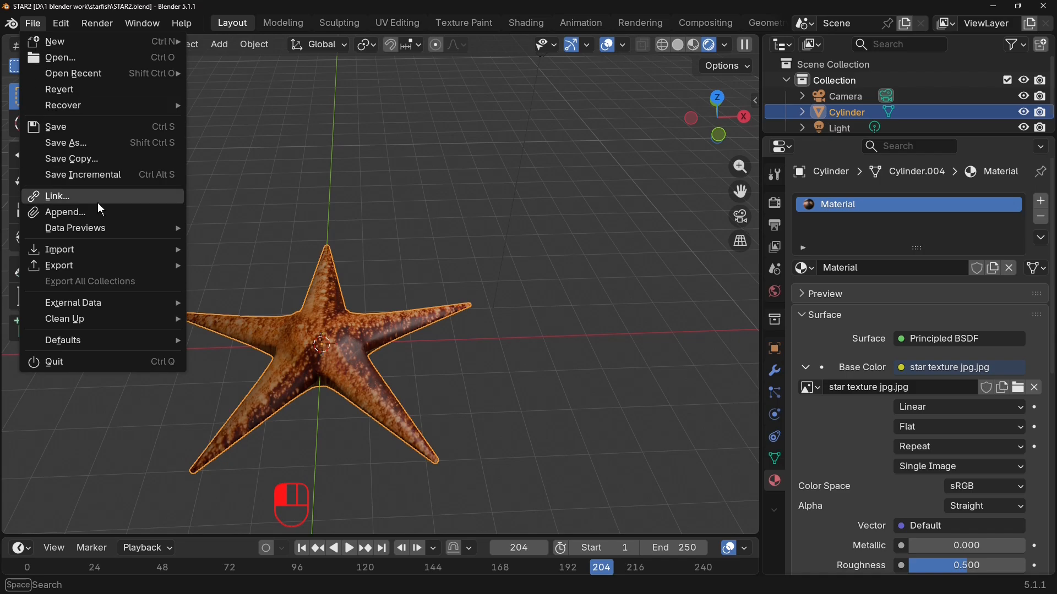
{"action": "left_click", "coordinate": [100, 144]}
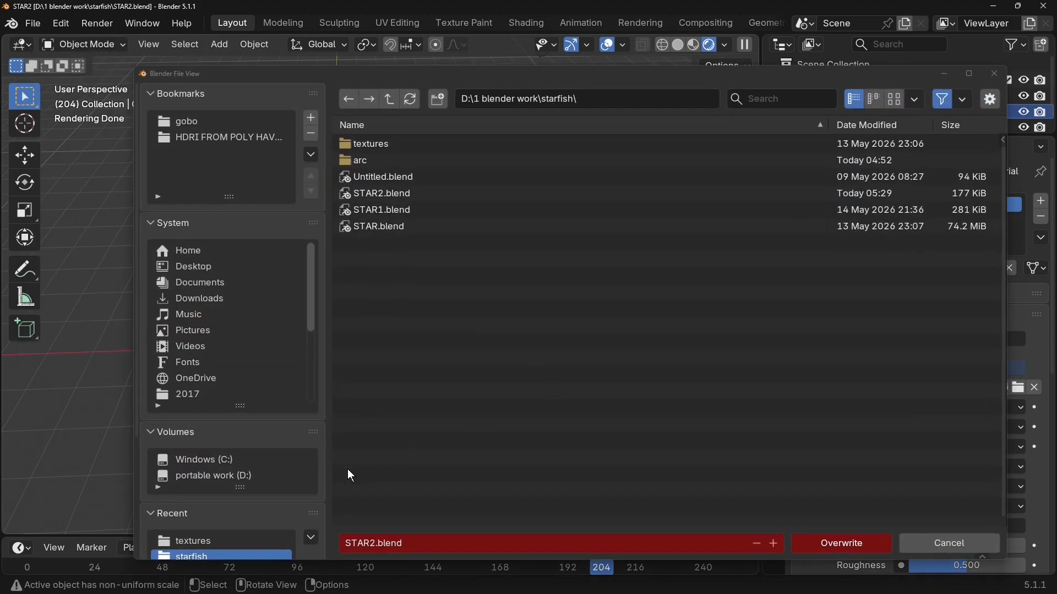
{"action": "left_click", "coordinate": [776, 545]}
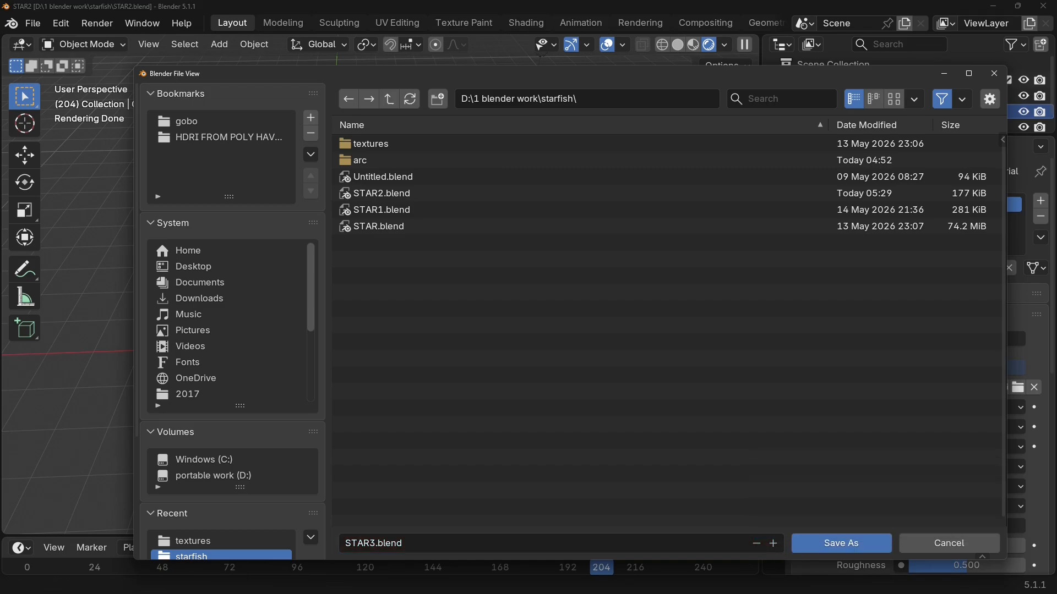
{"action": "left_click", "coordinate": [841, 544]}
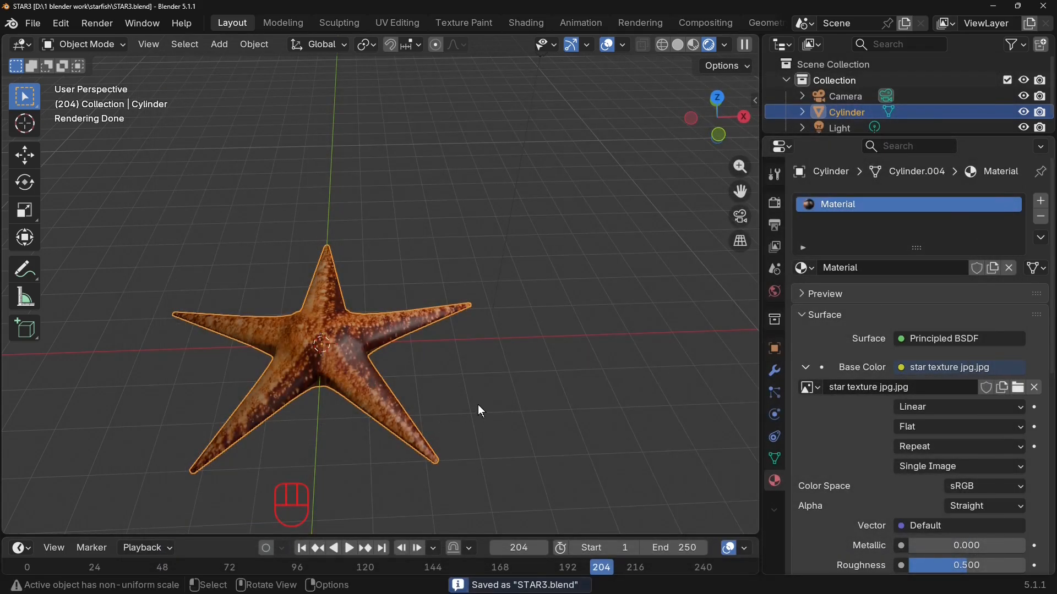
{"action": "middle_click_drag", "start_coordinate": [478, 405], "coordinate": [460, 341]}
{"action": "key", "text": "Tab"}
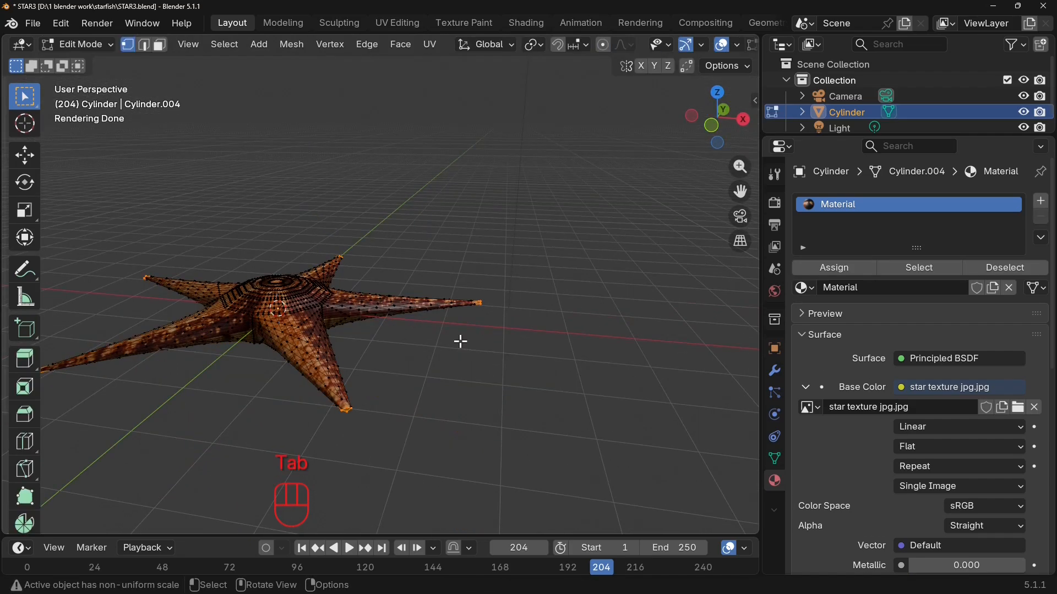
{"action": "key", "text": "Tab"}
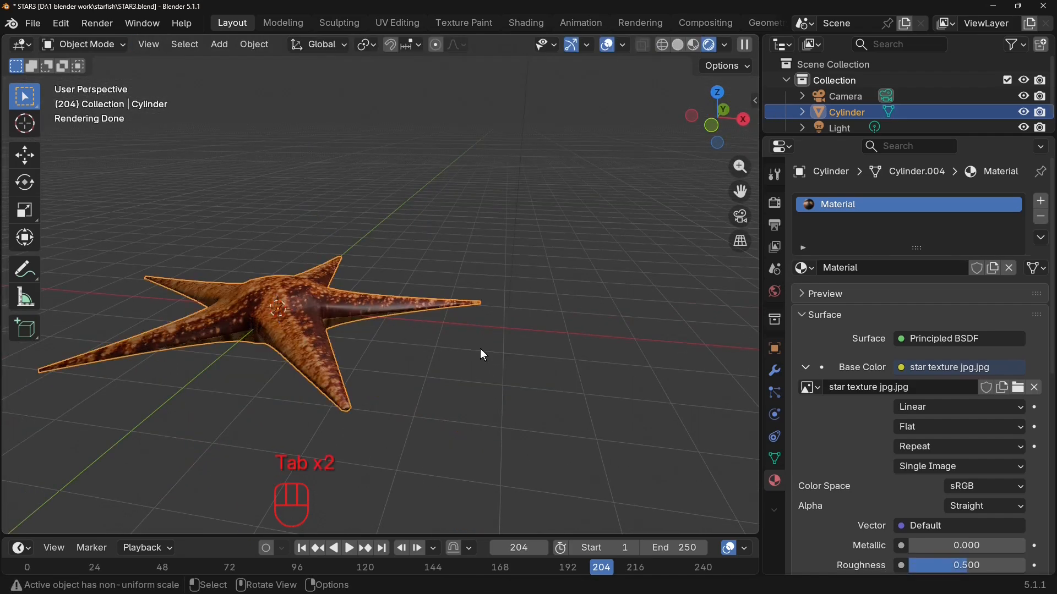
Add a Subdivision Surface modifier to the starfish and apply it to the mesh.
{"action": "scroll", "coordinate": [671, 425], "scroll_direction": "up", "scroll_amount": 3}
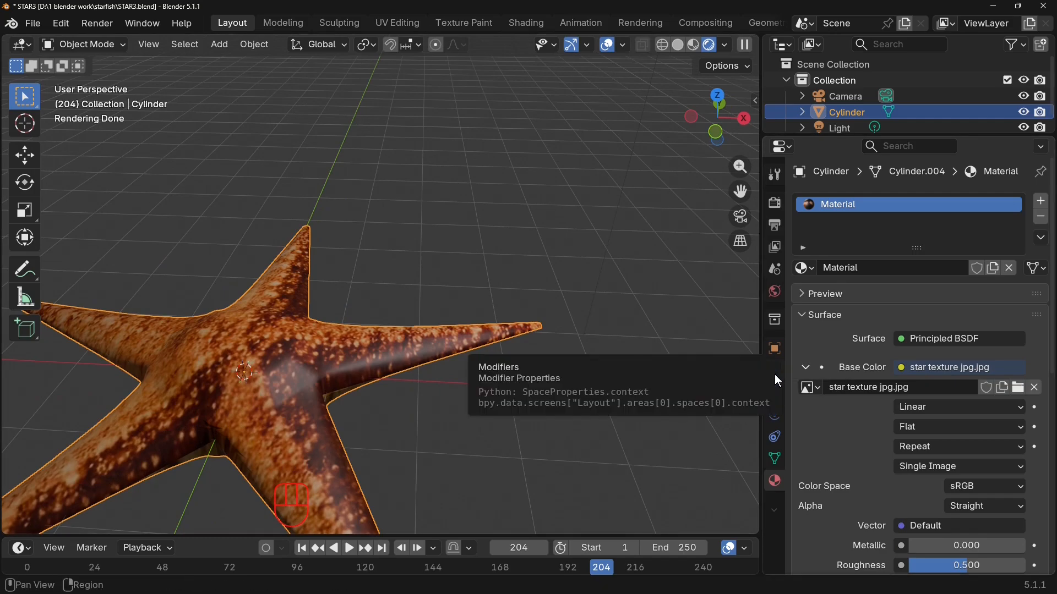
{"action": "left_click", "coordinate": [775, 375]}
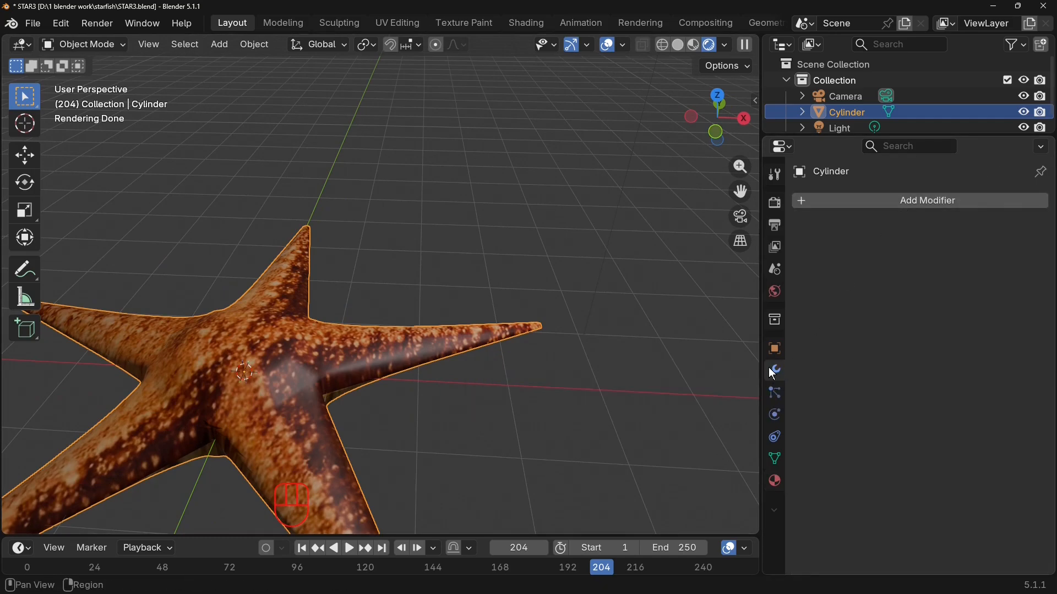
{"action": "left_click", "coordinate": [913, 197]}
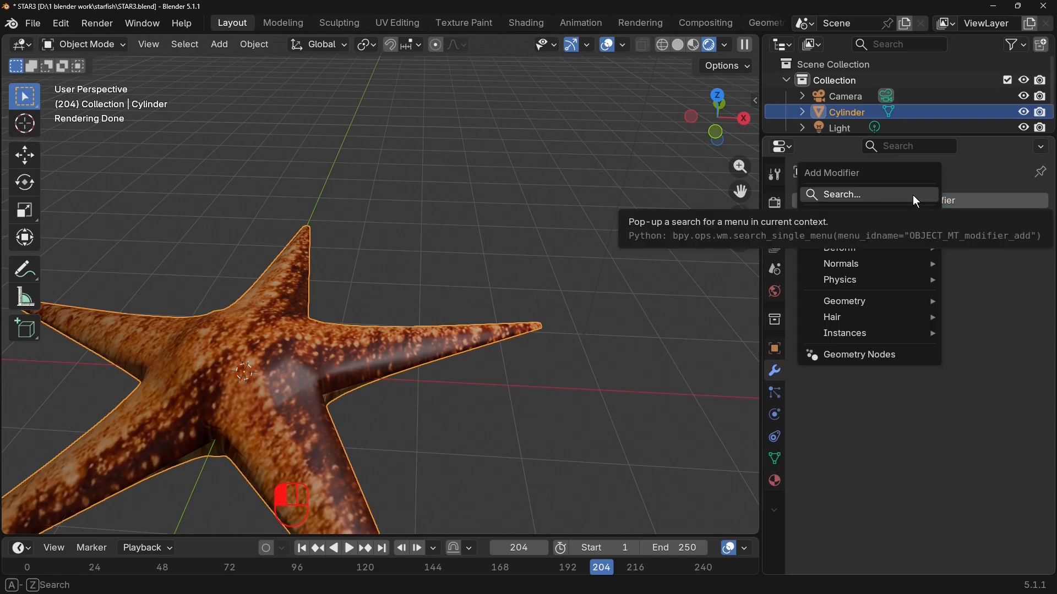
{"action": "mouse_move", "coordinate": [886, 279]}
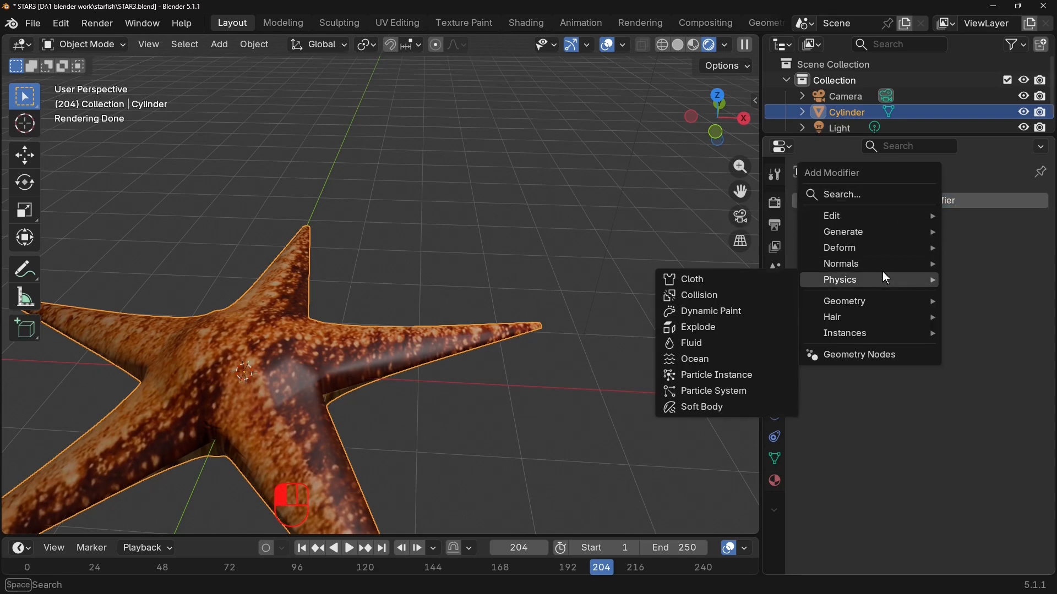
{"action": "left_click", "coordinate": [868, 196]}
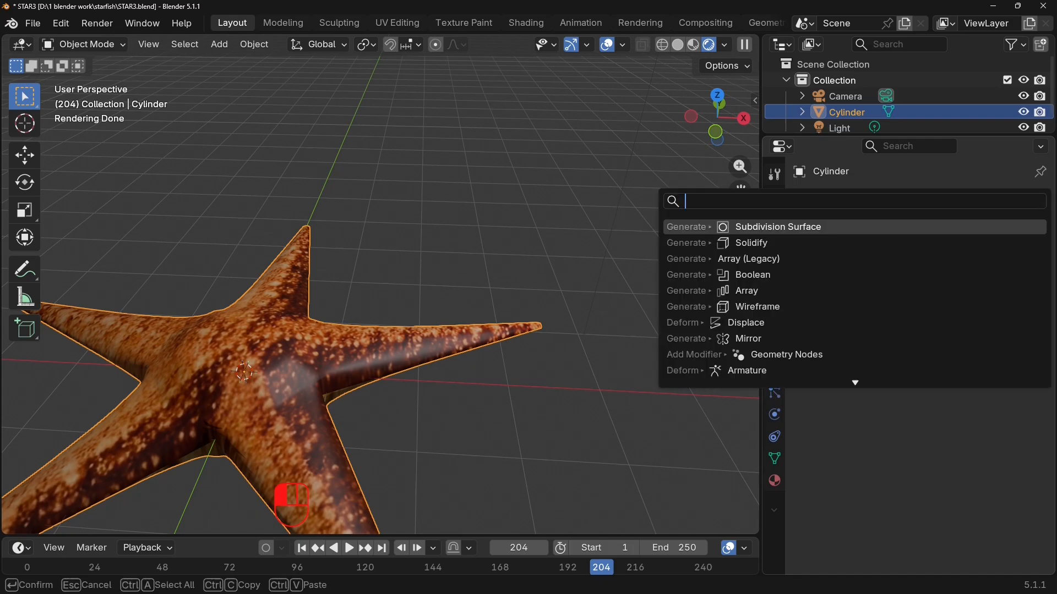
{"action": "type", "text": "s"}
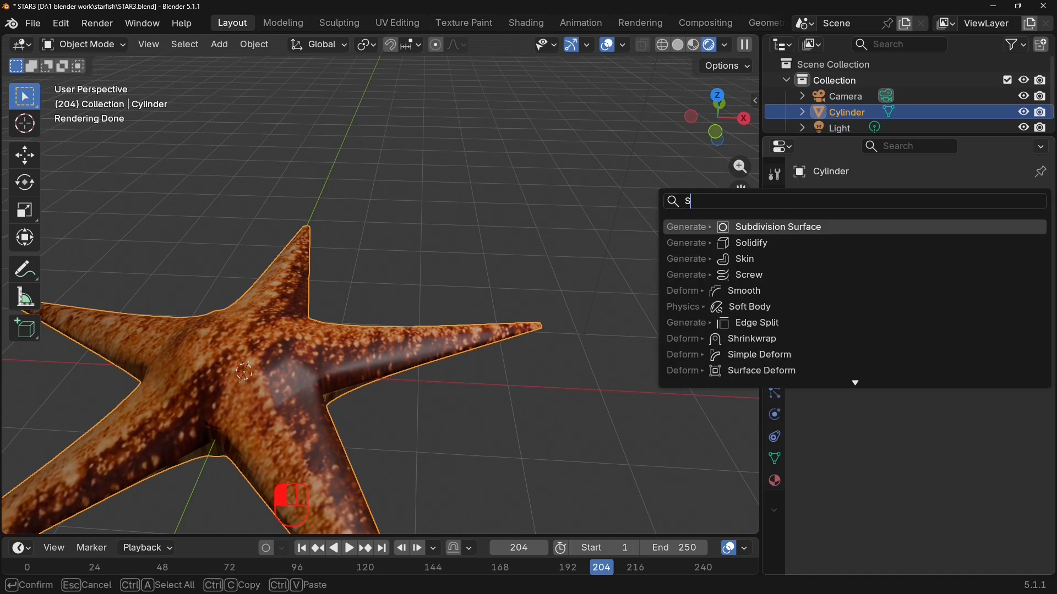
{"action": "left_click", "coordinate": [785, 228]}
{"action": "middle_click_drag", "start_coordinate": [490, 391], "coordinate": [477, 327]}
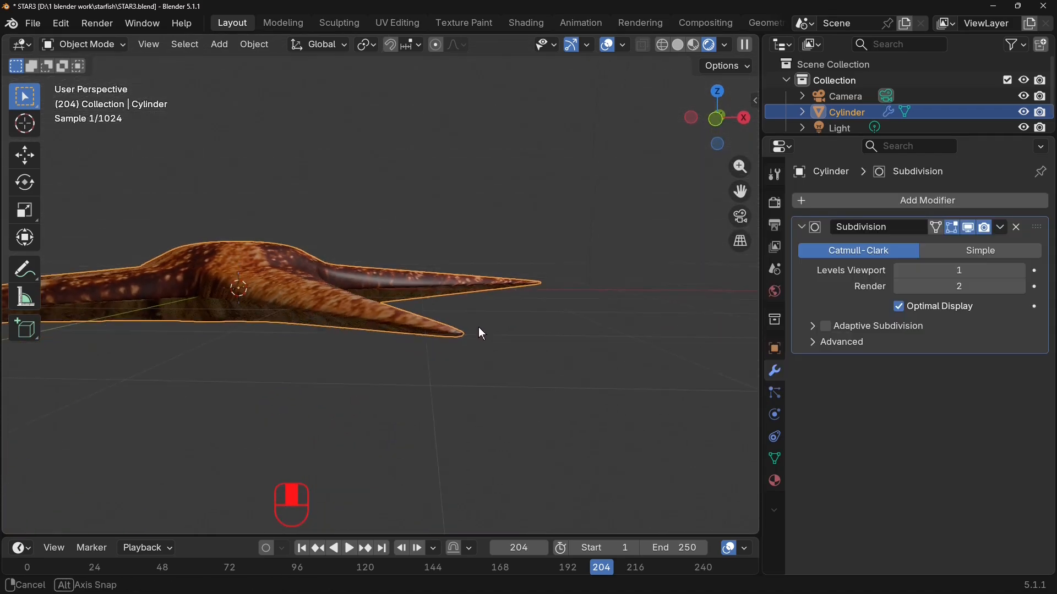
{"action": "left_click", "coordinate": [999, 229]}
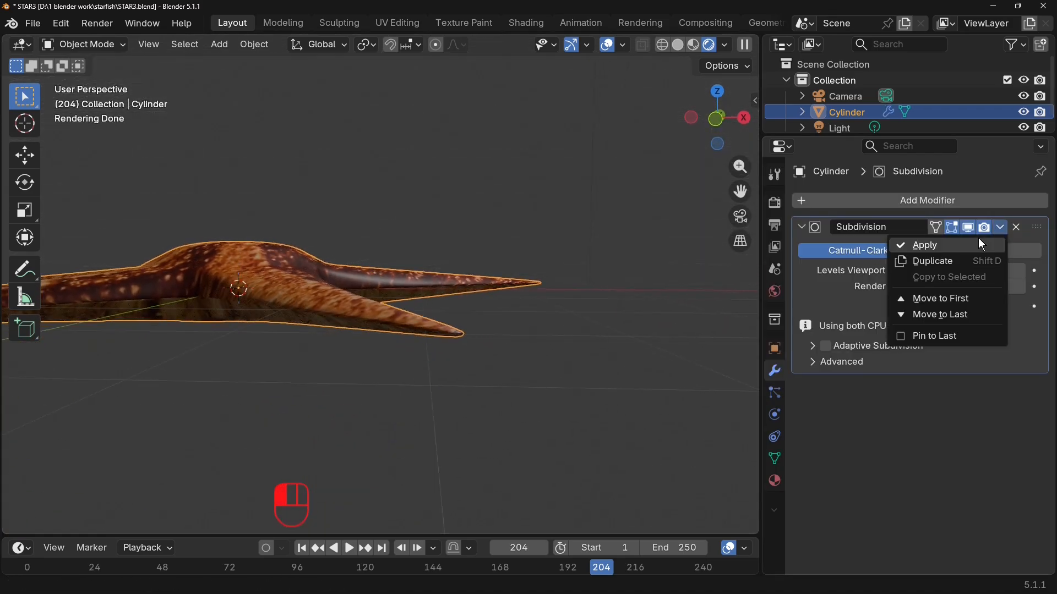
{"action": "left_click", "coordinate": [943, 247]}
In Edit Mode, select the whole starfish mesh and thicken it by scaling about 1.536 along global Z.
{"action": "middle_click_drag", "start_coordinate": [549, 363], "coordinate": [346, 367]}
{"action": "middle_click_drag", "start_coordinate": [488, 365], "coordinate": [551, 334]}
{"action": "key", "text": "Tab"}
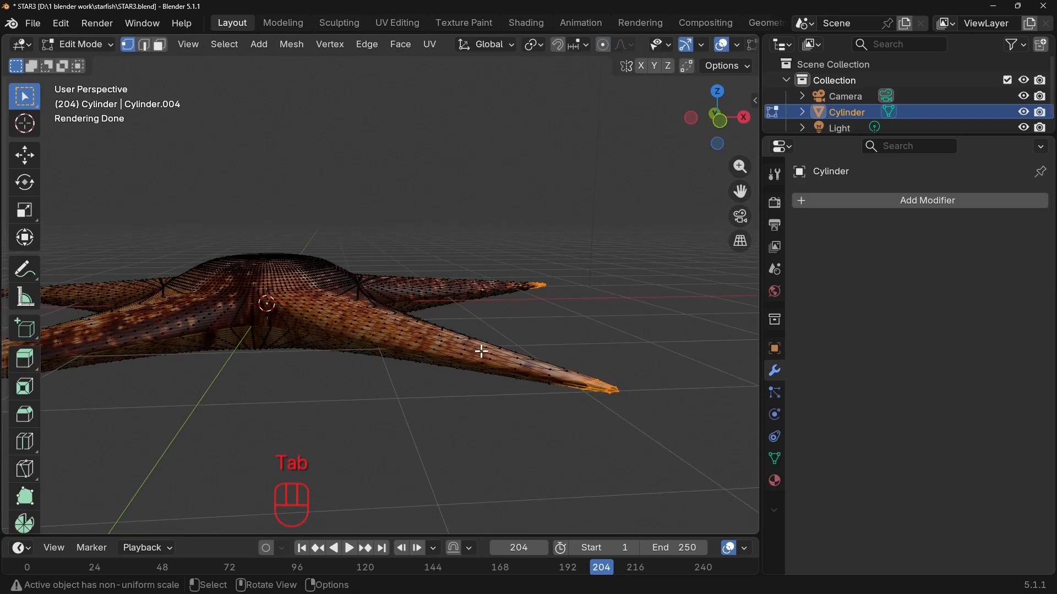
{"action": "key", "text": "a"}
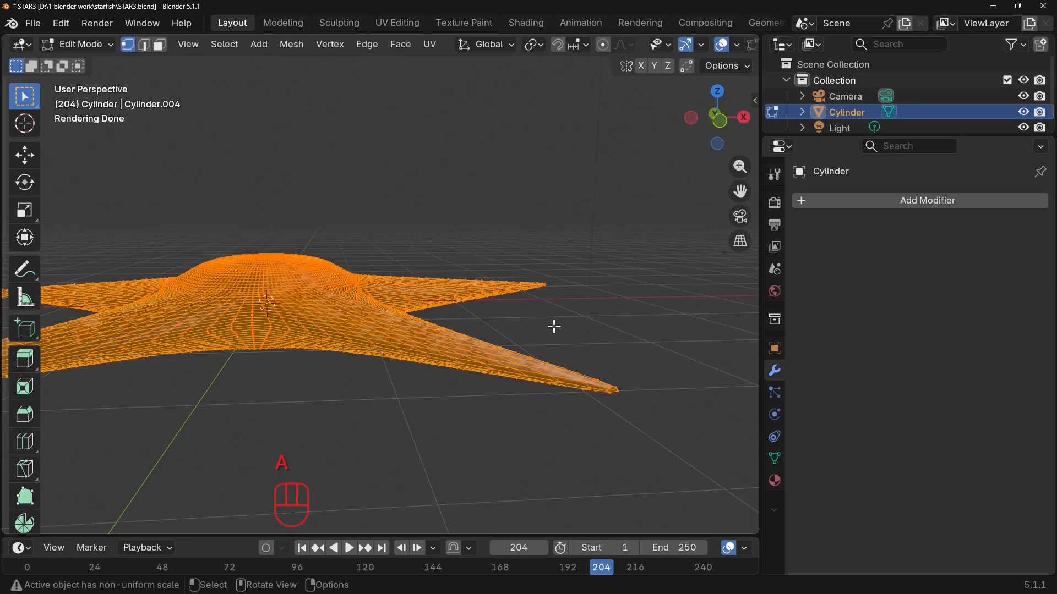
{"action": "key", "text": "s"}
{"action": "key", "text": "z"}
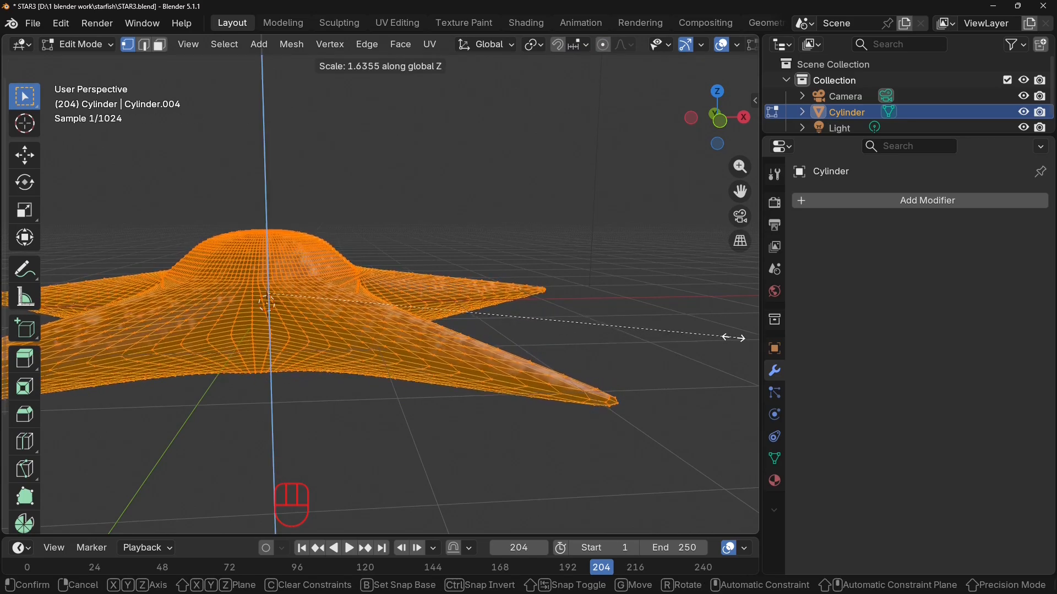
{"action": "left_click", "coordinate": [707, 339]}
Flatten the whole mesh slightly by scaling about 0.81 along global Z and return to Object Mode.
{"action": "middle_click_drag", "start_coordinate": [629, 335], "coordinate": [467, 327]}
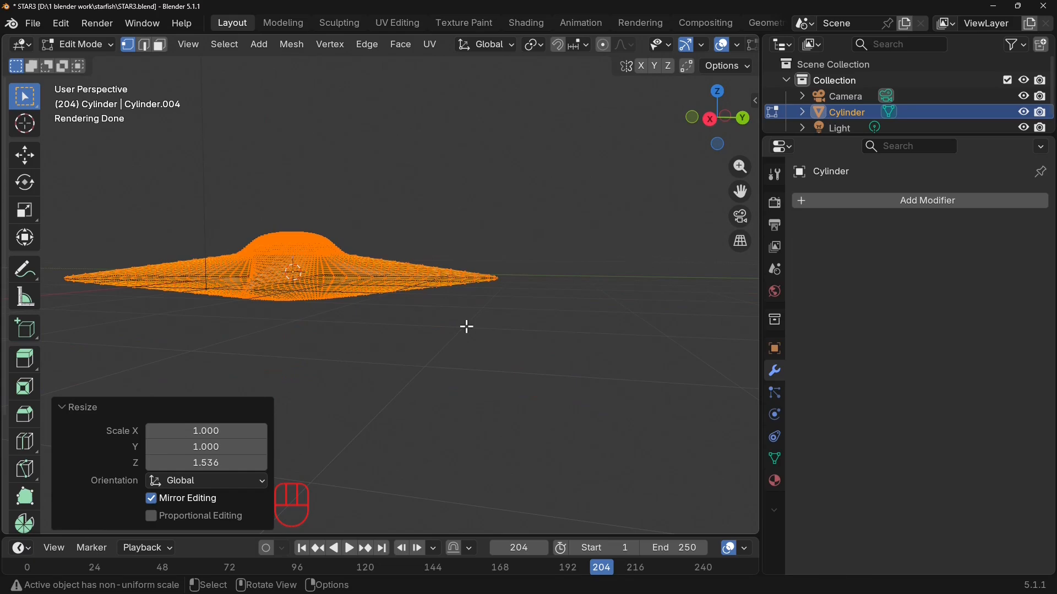
{"action": "key", "text": "s"}
{"action": "key", "text": "z"}
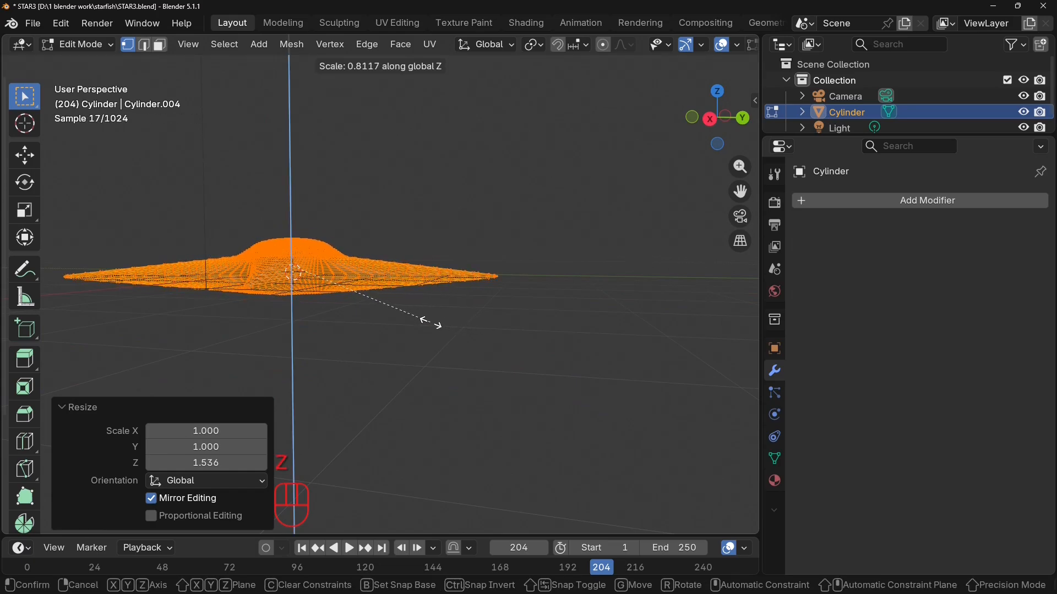
{"action": "left_click", "coordinate": [431, 322]}
{"action": "key", "text": "Tab"}
{"action": "middle_click_drag", "start_coordinate": [539, 381], "coordinate": [535, 430]}
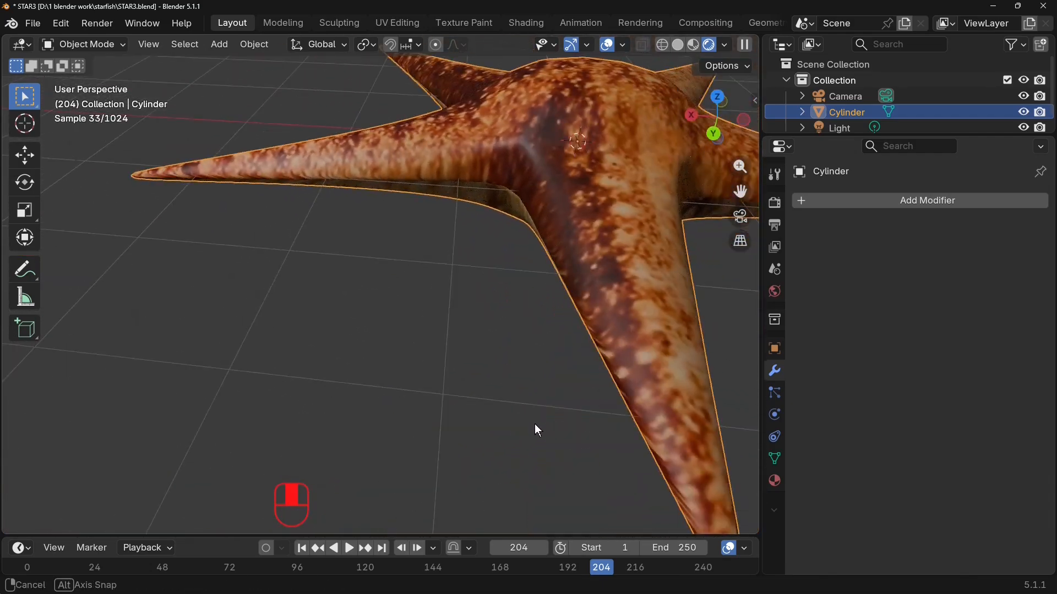
In Edit Mode with edge selection, select the edge loops running along the top ridges of all the starfish arms.
{"action": "key", "text": "Tab"}
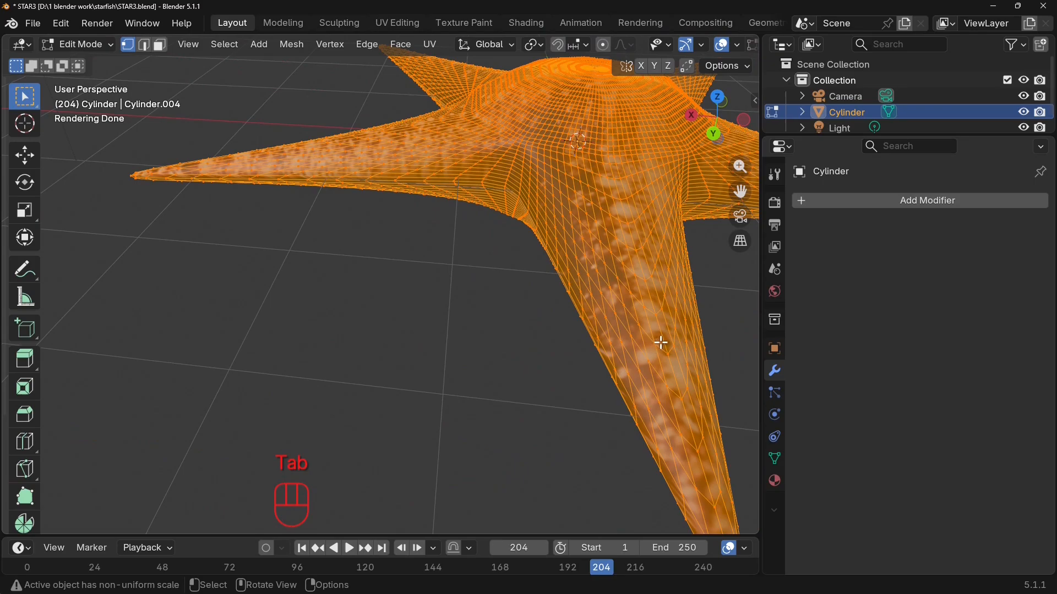
{"action": "left_click", "coordinate": [662, 336]}
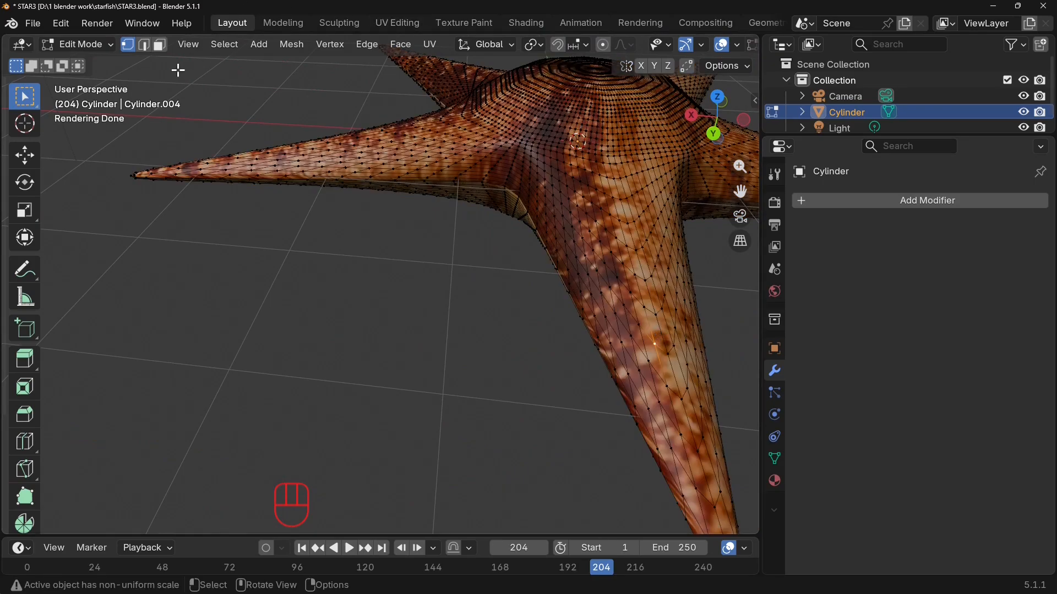
{"action": "key", "text": "2"}
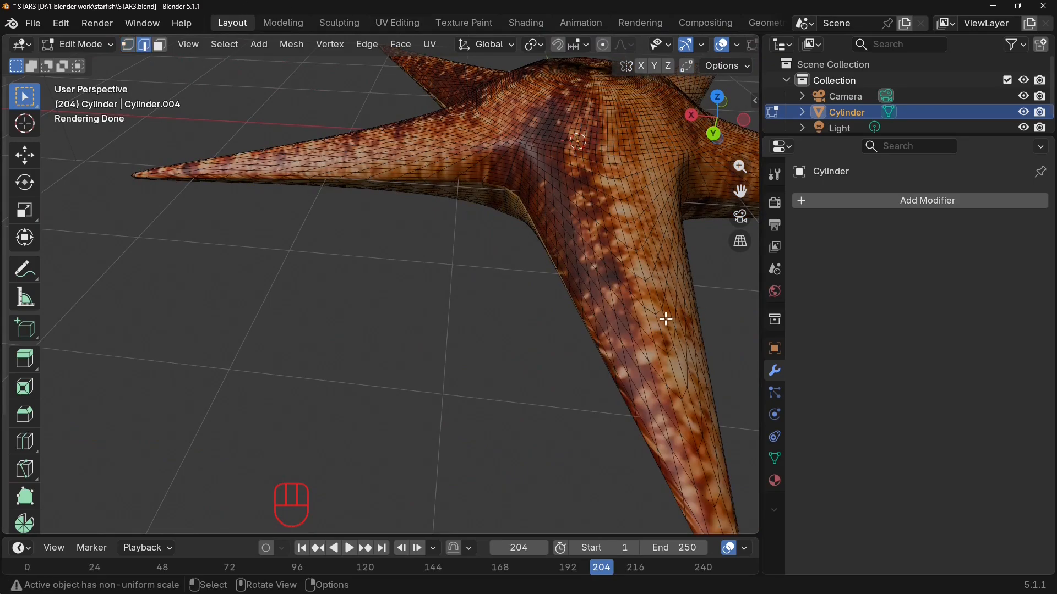
{"action": "middle_click_drag", "start_coordinate": [666, 319], "coordinate": [620, 283]}
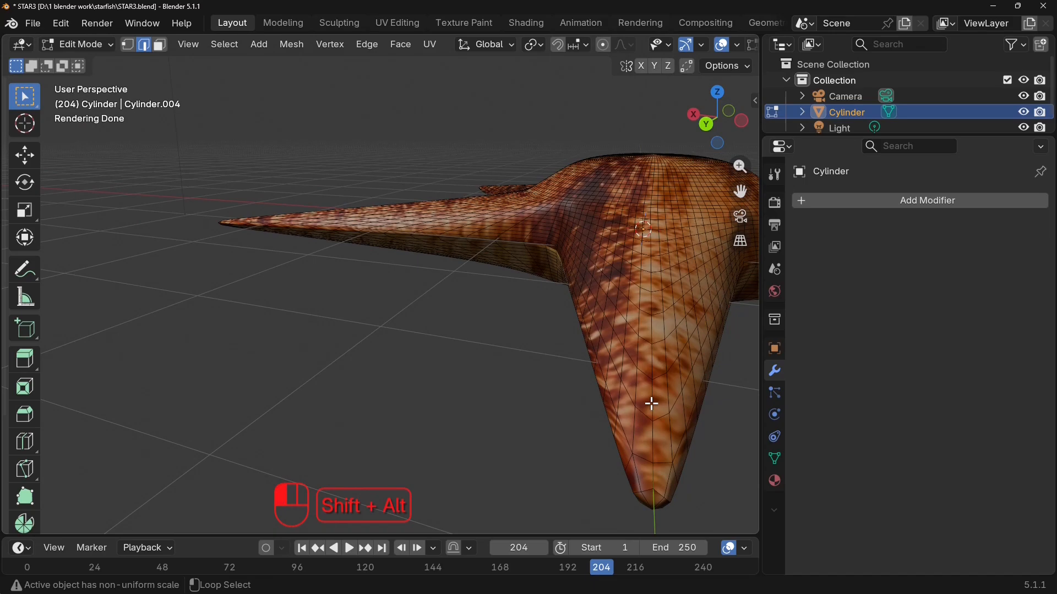
{"action": "left_click", "coordinate": [652, 403], "text": "alt+shift"}
{"action": "middle_click_drag", "start_coordinate": [738, 413], "coordinate": [609, 417]}
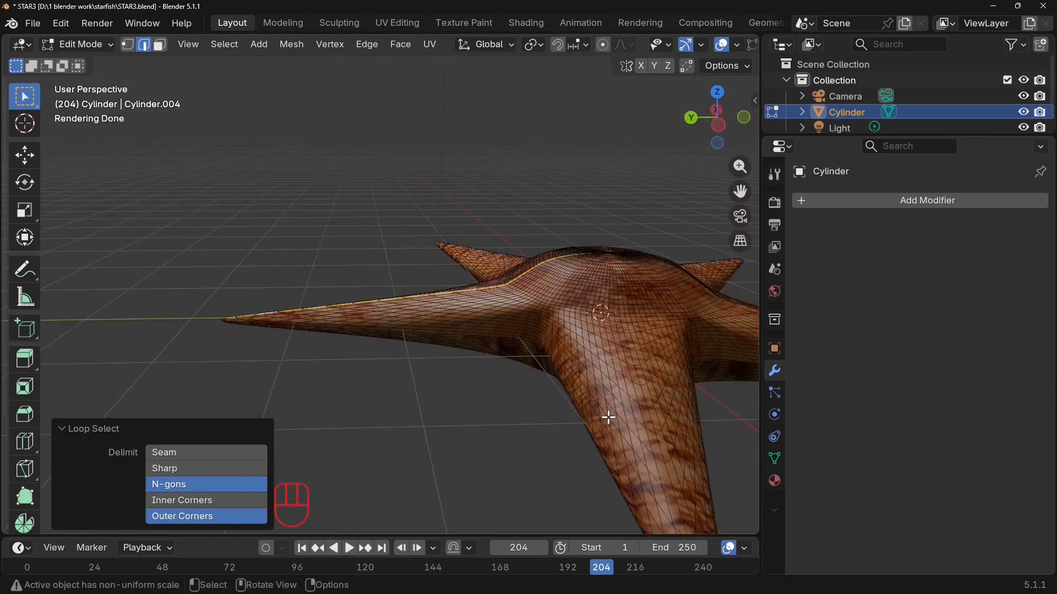
{"action": "left_click", "coordinate": [666, 471], "text": "alt+shift"}
{"action": "middle_click_drag", "start_coordinate": [666, 472], "coordinate": [486, 417]}
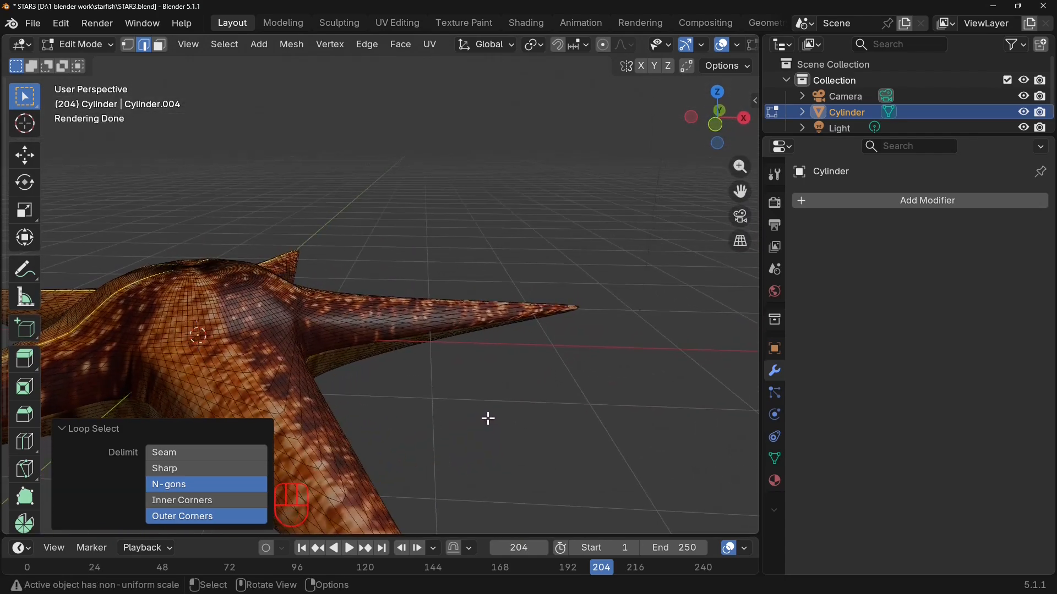
{"action": "left_click", "coordinate": [281, 419], "text": "alt+shift"}
{"action": "middle_click_drag", "start_coordinate": [491, 367], "coordinate": [565, 359]}
{"action": "scroll", "coordinate": [513, 339], "scroll_direction": "down", "scroll_amount": 4}
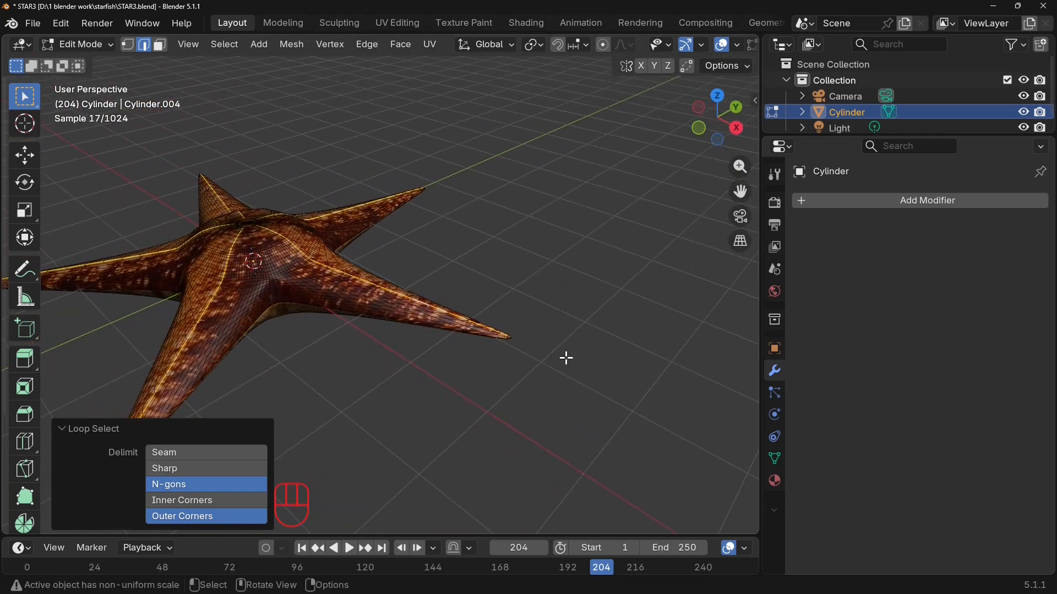
{"action": "scroll", "coordinate": [491, 370], "scroll_direction": "up", "scroll_amount": 2}
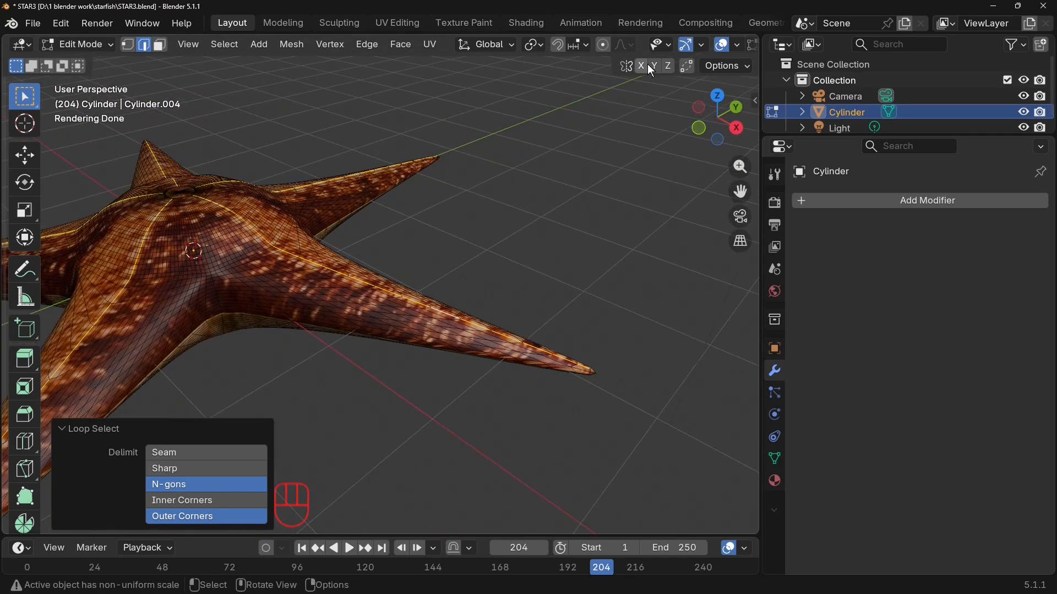
Enable proportional editing, raise the ridge loops slightly along global Z with a proportional size of about 0.26 m, and return to Object Mode.
{"action": "left_click", "coordinate": [604, 45]}
{"action": "key", "text": "g"}
{"action": "key", "text": "z"}
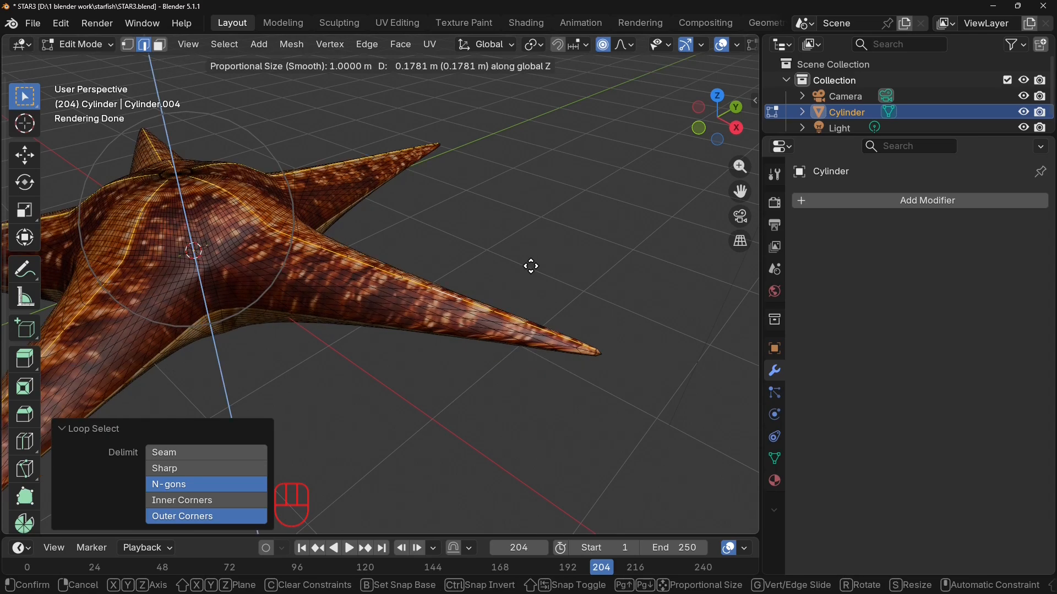
{"action": "scroll", "coordinate": [531, 266], "scroll_direction": "up", "scroll_amount": 8}
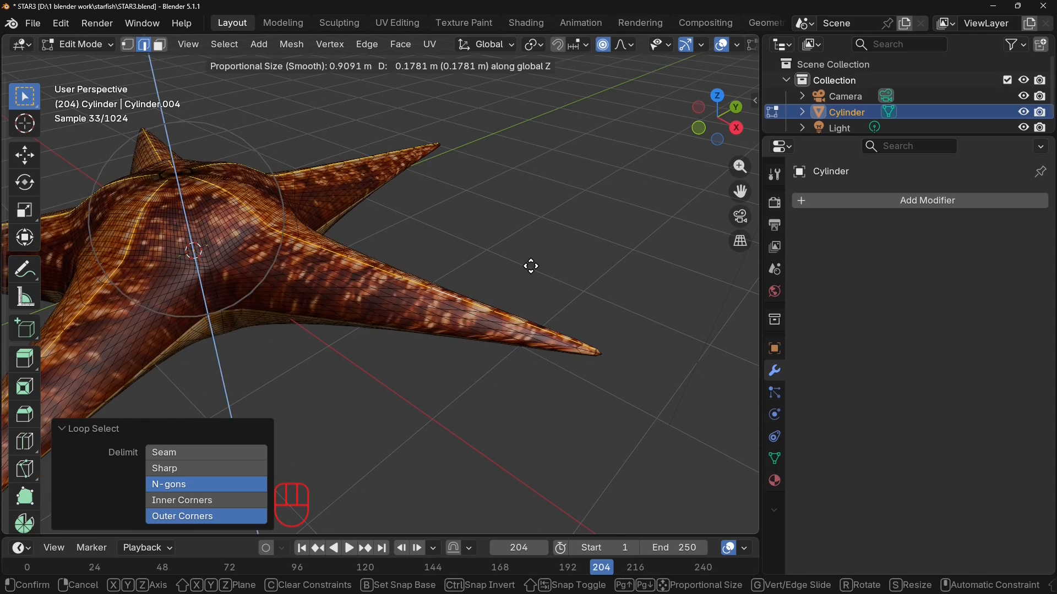
{"action": "scroll", "coordinate": [531, 267], "scroll_direction": "up", "scroll_amount": 14}
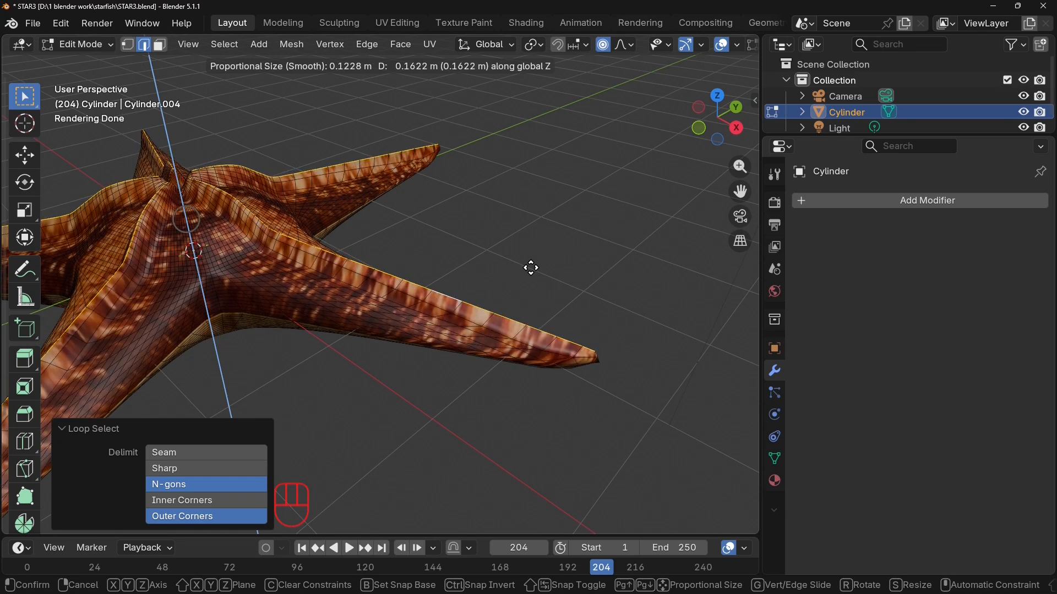
{"action": "scroll", "coordinate": [531, 268], "scroll_direction": "down", "scroll_amount": 8}
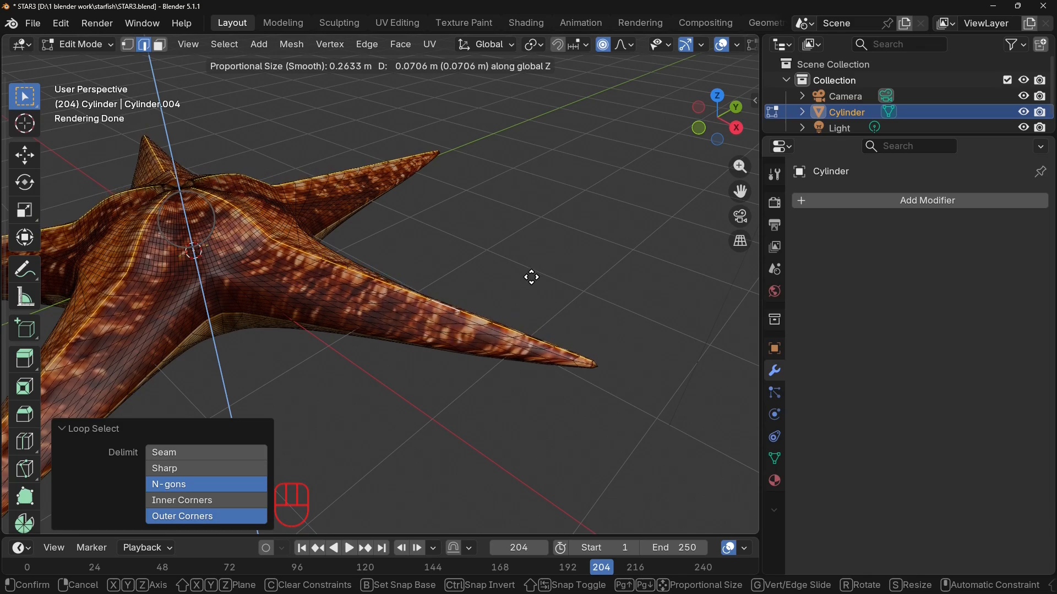
{"action": "left_click", "coordinate": [532, 273]}
{"action": "key", "text": "Tab"}
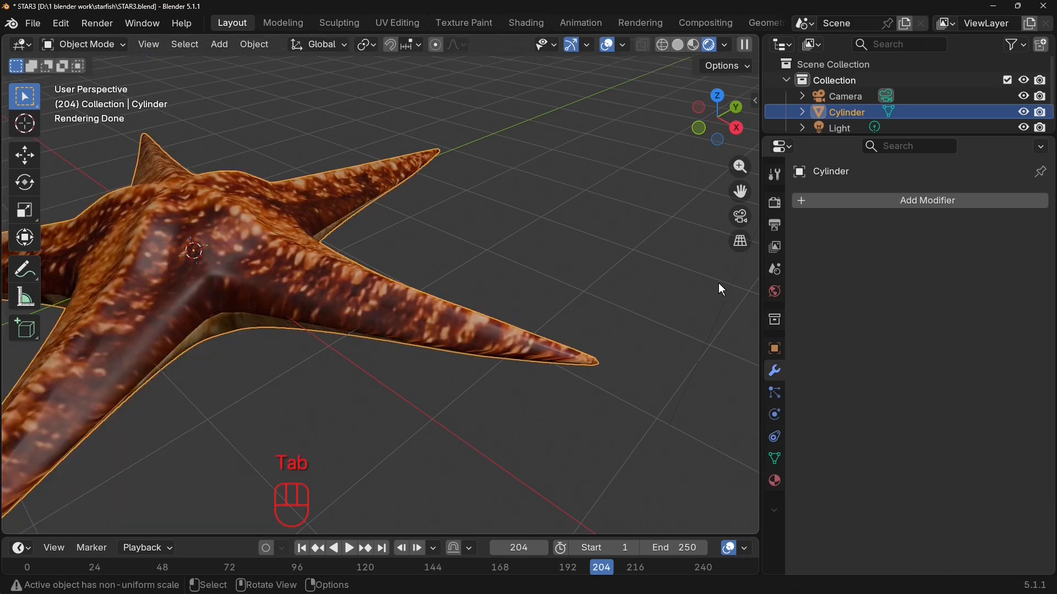
Examine the raised arm ridges and the centre of the starfish from low, close and overhead angles.
{"action": "middle_click_drag", "start_coordinate": [719, 288], "coordinate": [567, 148]}
{"action": "middle_click_drag", "start_coordinate": [557, 212], "coordinate": [177, 187]}
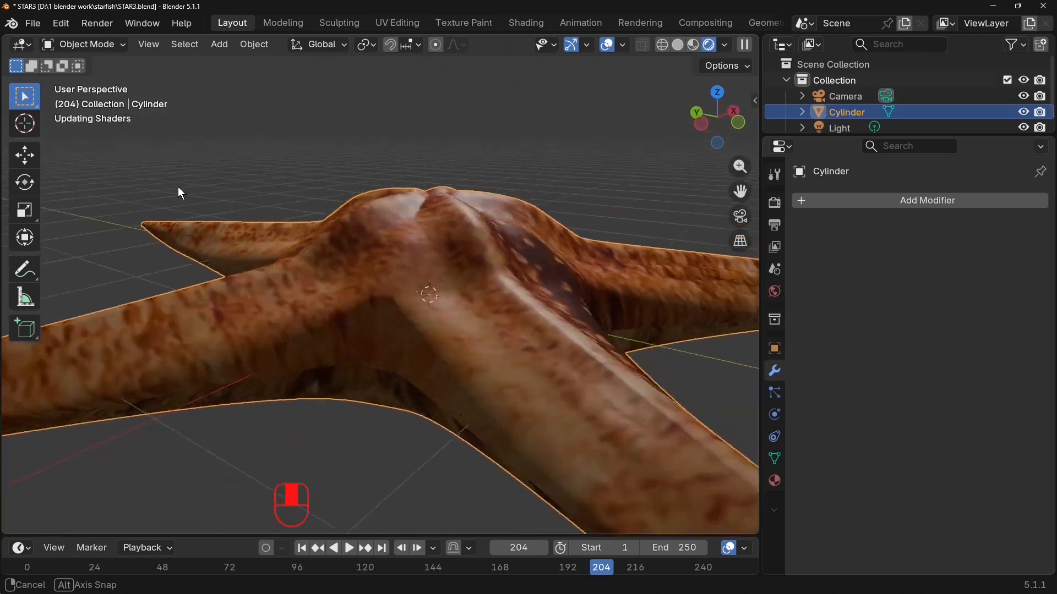
{"action": "scroll", "coordinate": [481, 266], "scroll_direction": "up", "scroll_amount": 5}
{"action": "scroll", "coordinate": [482, 269], "scroll_direction": "down", "scroll_amount": 5}
{"action": "middle_click_drag", "start_coordinate": [482, 269], "coordinate": [502, 366]}
{"action": "scroll", "coordinate": [450, 281], "scroll_direction": "down", "scroll_amount": 5}
{"action": "scroll", "coordinate": [513, 356], "scroll_direction": "up", "scroll_amount": 3}
{"action": "scroll", "coordinate": [515, 352], "scroll_direction": "down", "scroll_amount": 6}
{"action": "scroll", "coordinate": [517, 380], "scroll_direction": "up", "scroll_amount": 4}
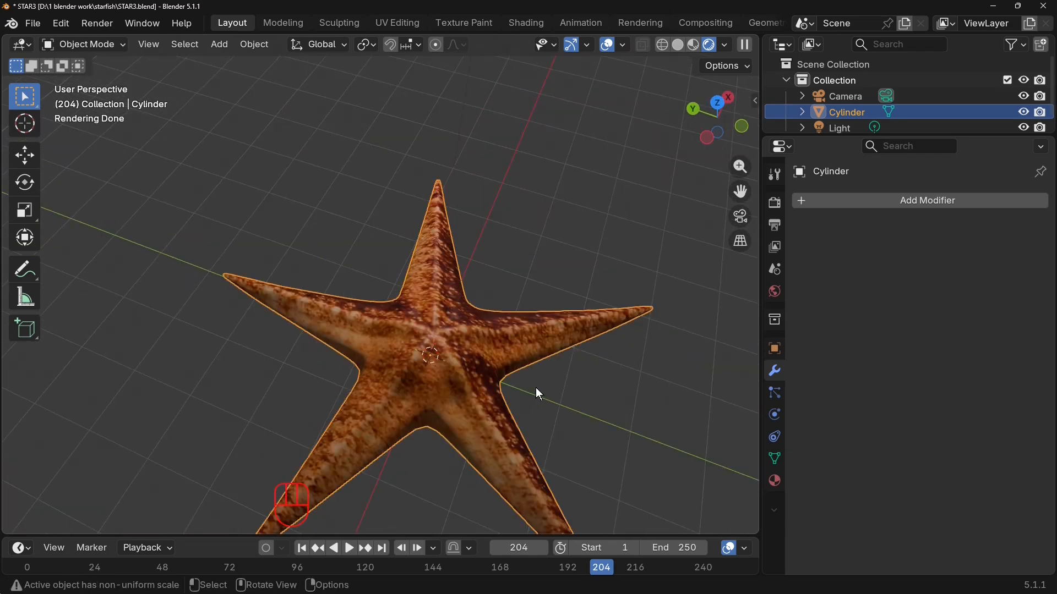
Open the Shading workspace and spread the Material Output and Principled BSDF nodes apart to make room between them.
{"action": "left_click", "coordinate": [527, 22]}
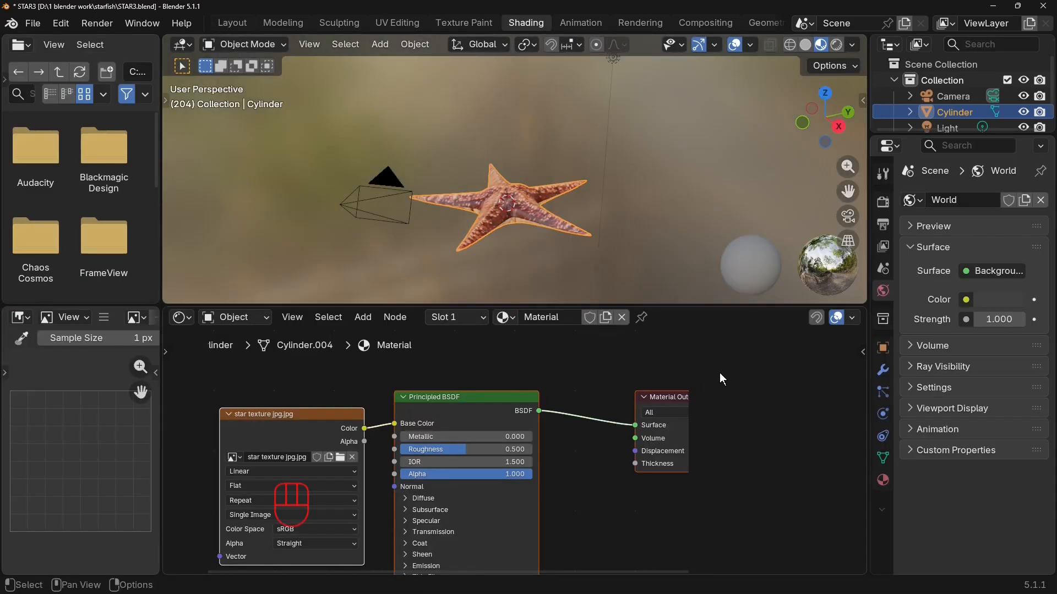
{"action": "scroll", "coordinate": [688, 391], "scroll_direction": "down", "scroll_amount": 2}
{"action": "scroll", "coordinate": [605, 366], "scroll_direction": "down", "scroll_amount": 1}
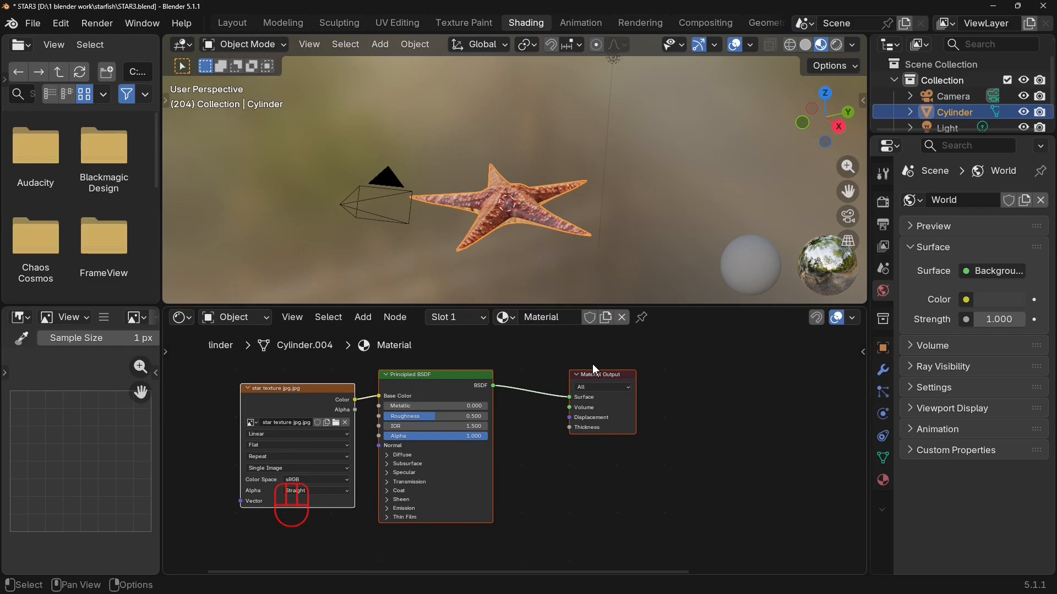
{"action": "left_click_drag", "start_coordinate": [611, 383], "coordinate": [686, 377]}
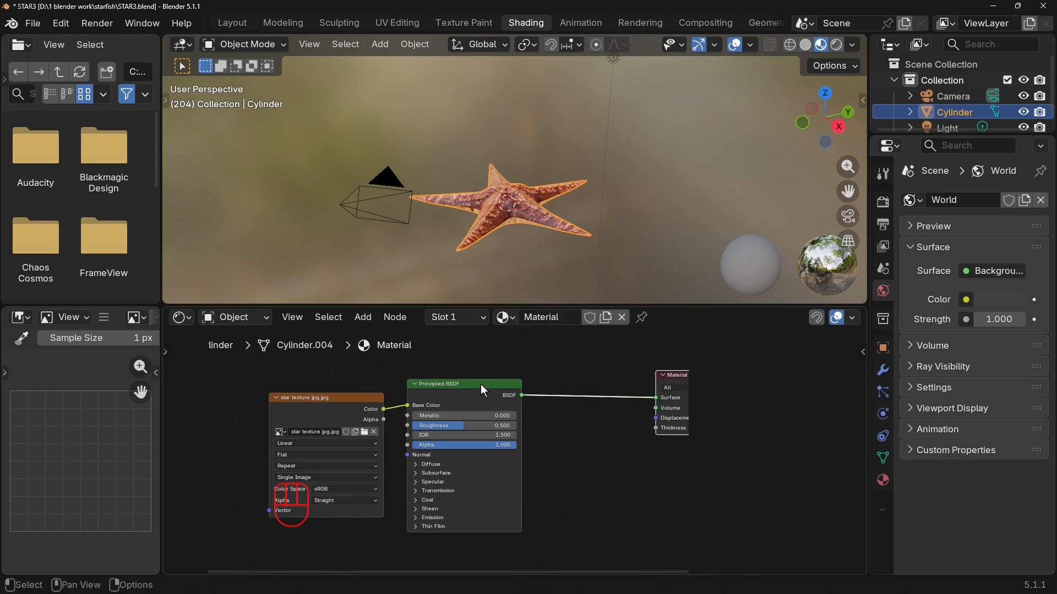
{"action": "left_click_drag", "start_coordinate": [483, 390], "coordinate": [524, 390]}
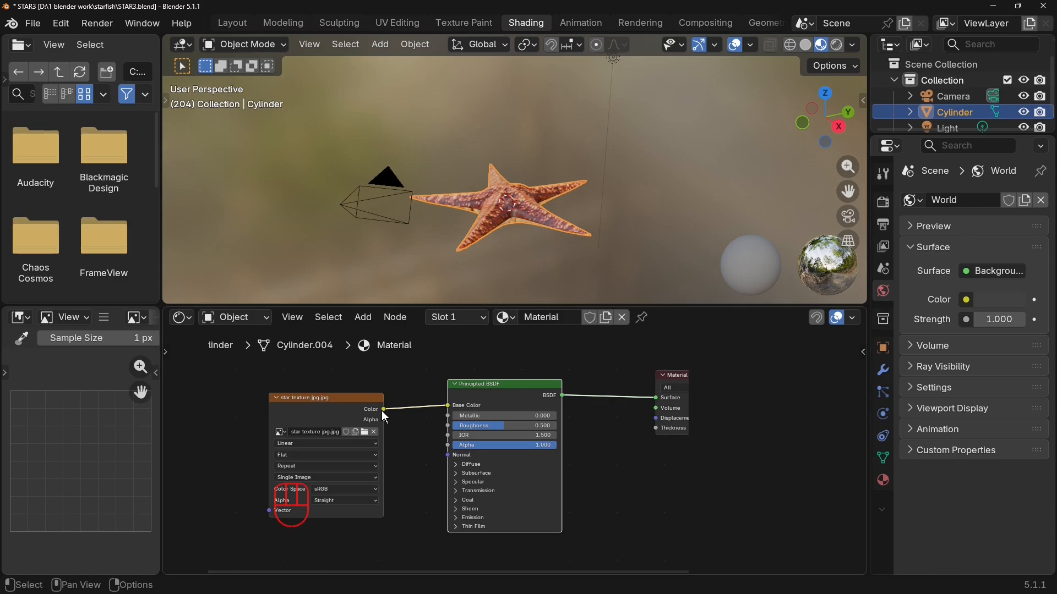
Link the Color output of the star texture jpg.jpg node to the Material Output's Displacement input and check the surface relief.
{"action": "left_click_drag", "start_coordinate": [384, 410], "coordinate": [651, 419]}
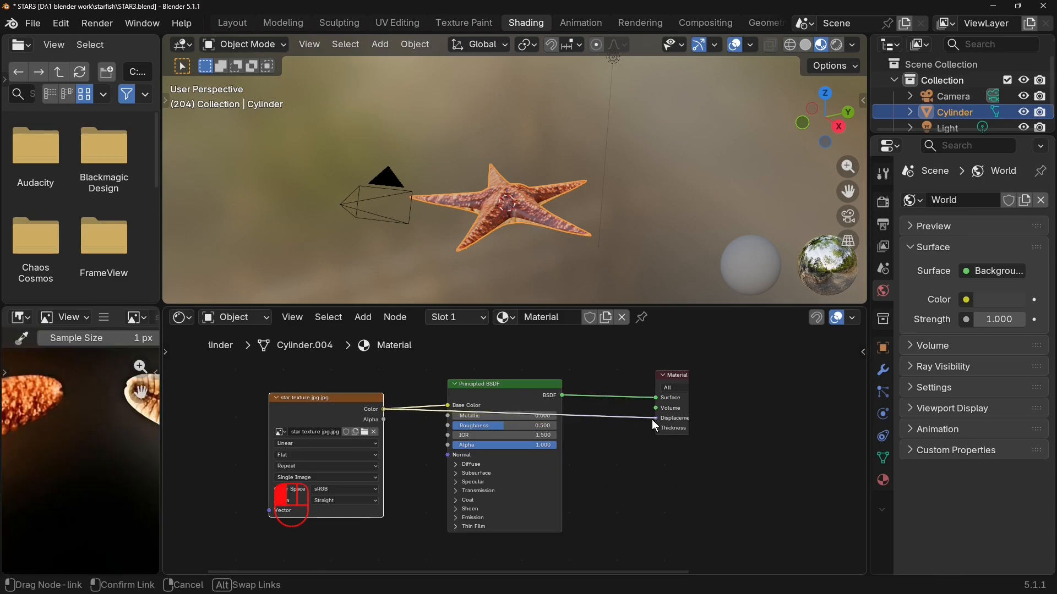
{"action": "left_click_drag", "start_coordinate": [651, 419], "coordinate": [651, 419]}
{"action": "middle_click_drag", "start_coordinate": [495, 225], "coordinate": [439, 204]}
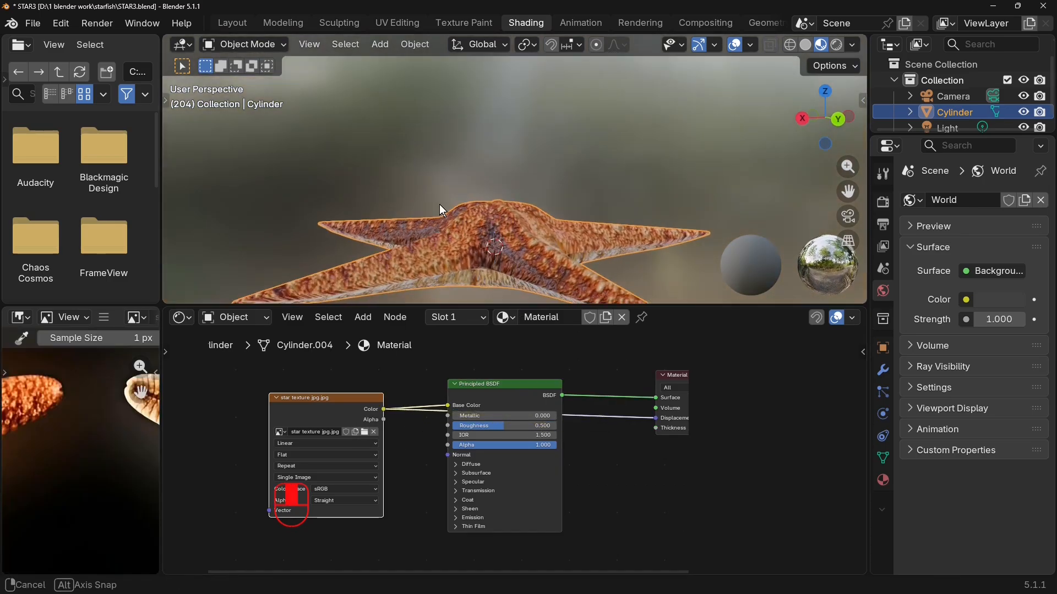
{"action": "scroll", "coordinate": [540, 230], "scroll_direction": "up", "scroll_amount": 3}
{"action": "middle_click_drag", "start_coordinate": [541, 230], "coordinate": [447, 48]}
{"action": "middle_click_drag", "start_coordinate": [544, 90], "coordinate": [561, 87]}
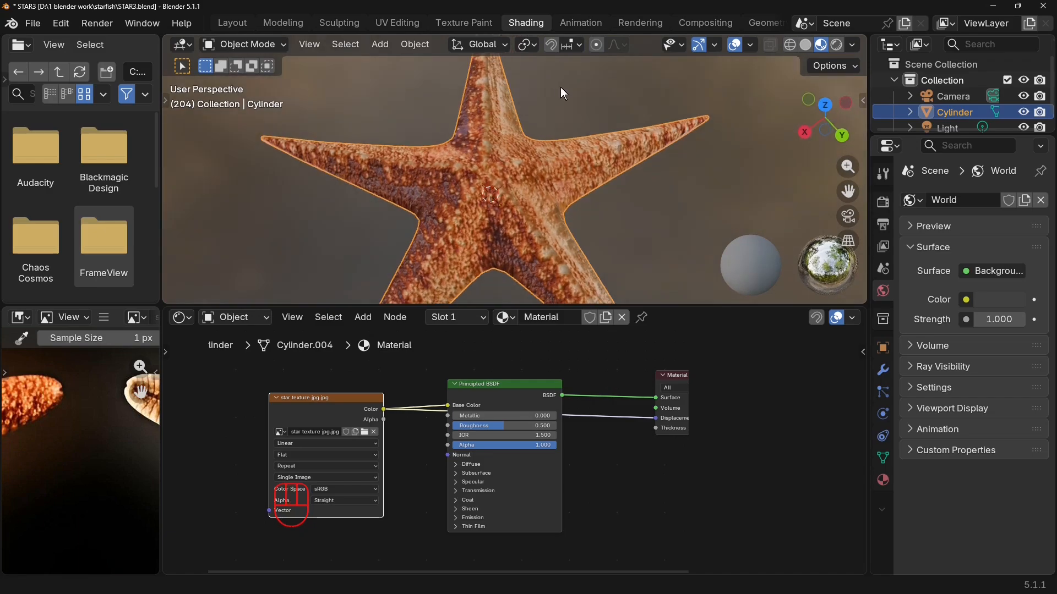
Insert a Normal Map node into the link from the texture colour to Displacement, and move the Principled BSDF node clear of it.
{"action": "left_click", "coordinate": [366, 318]}
{"action": "mouse_move", "coordinate": [398, 390]}
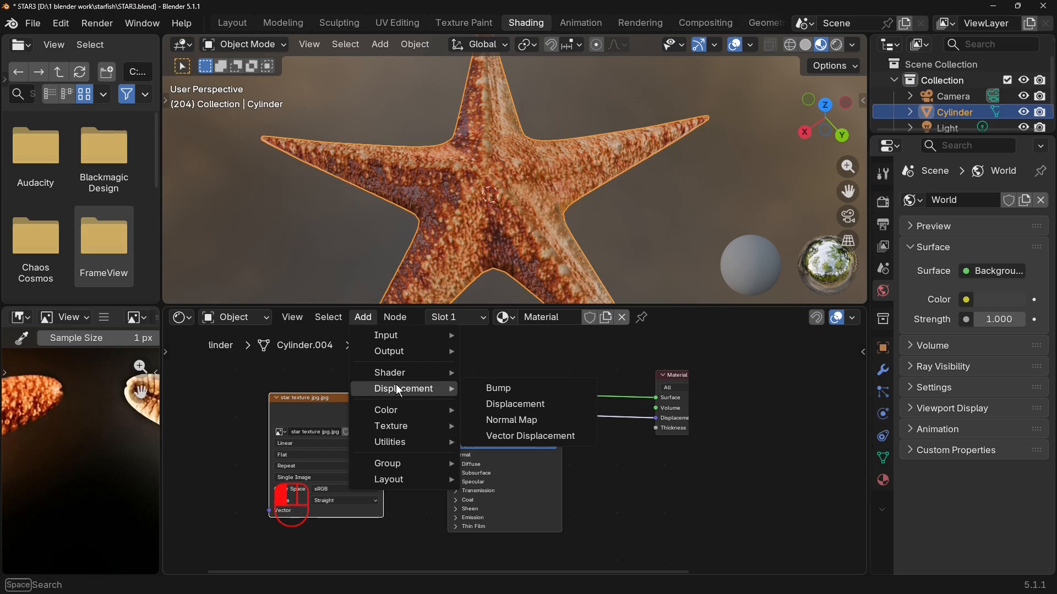
{"action": "left_click", "coordinate": [544, 420]}
{"action": "left_click", "coordinate": [566, 412]}
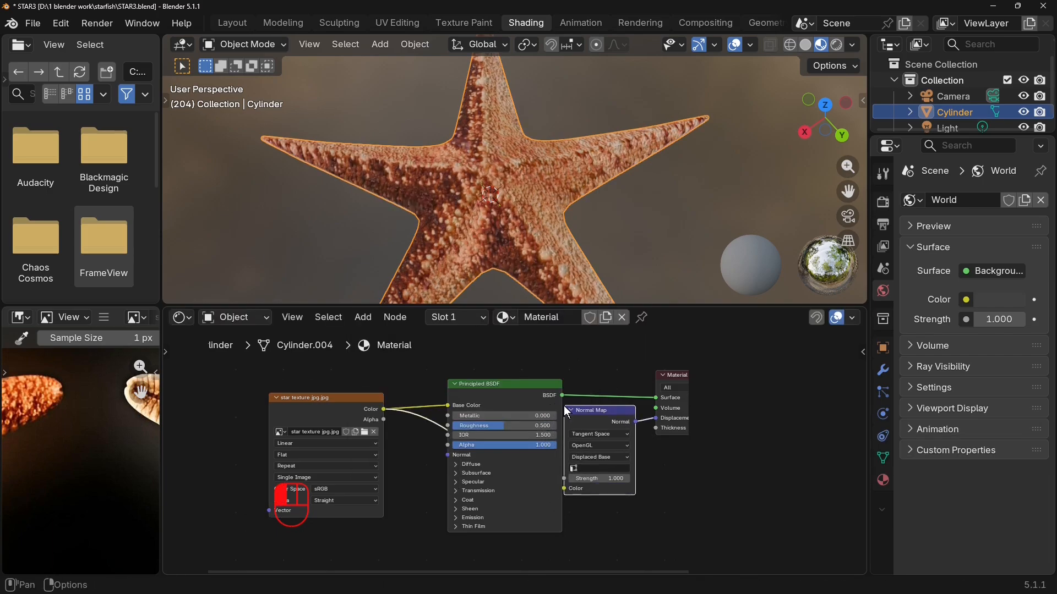
{"action": "left_click_drag", "start_coordinate": [523, 389], "coordinate": [502, 390]}
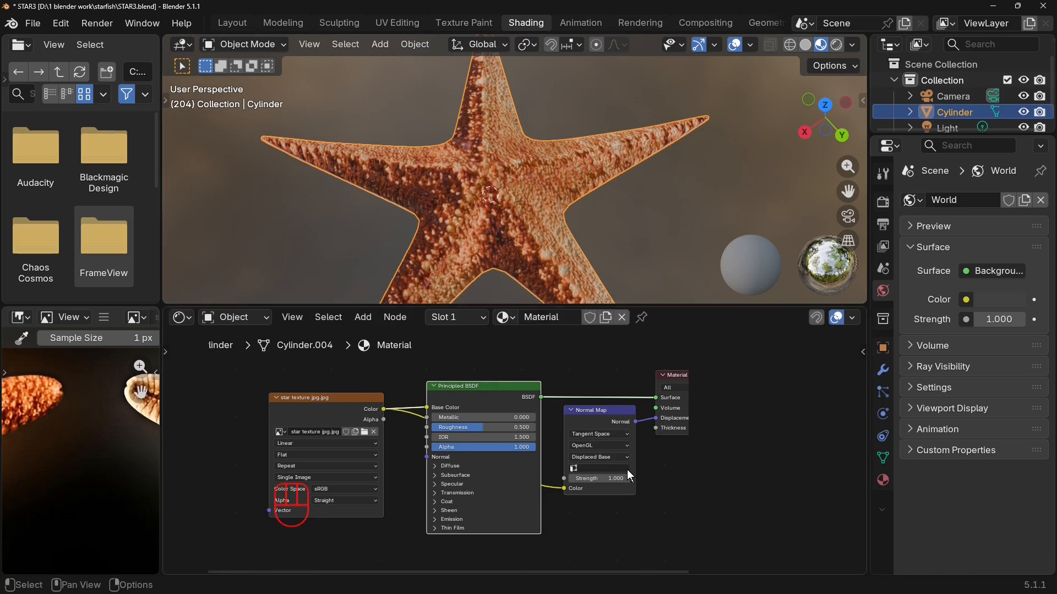
Lower the Normal Map strength to 0, raise it gradually to 0.5, and check the bumps on the starfish.
{"action": "mouse_move", "coordinate": [623, 484]}
{"action": "left_mouse_down"}
{"action": "mouse_move", "coordinate": [666, 484]}
{"action": "mouse_move", "coordinate": [611, 484]}
{"action": "left_mouse_up"}
{"action": "middle_click_drag", "start_coordinate": [626, 84], "coordinate": [586, 282]}
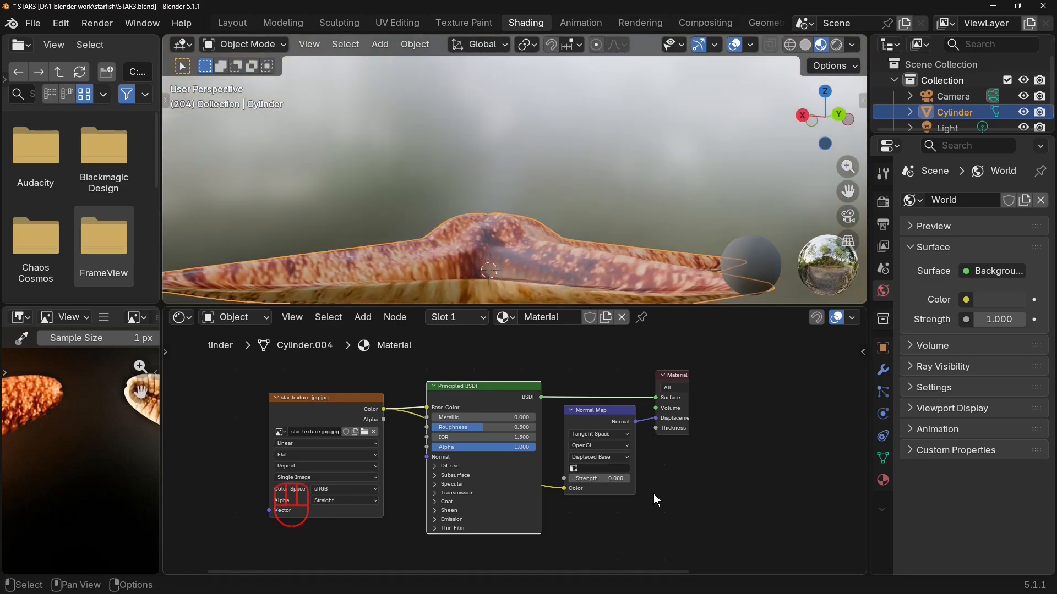
{"action": "left_click", "coordinate": [628, 479]}
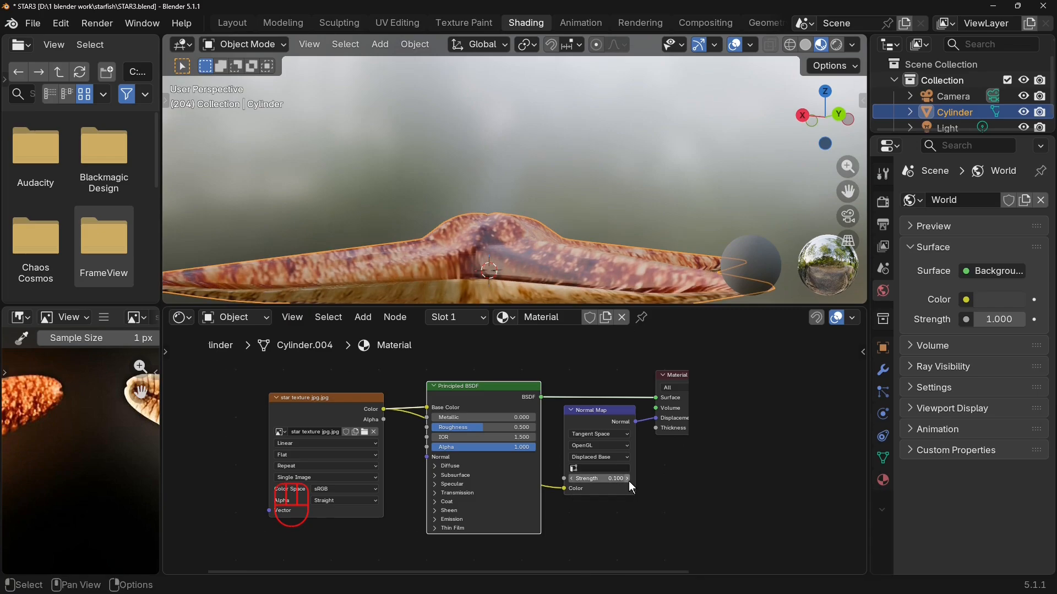
{"action": "left_click", "coordinate": [628, 480]}
{"action": "left_click", "coordinate": [629, 479]}
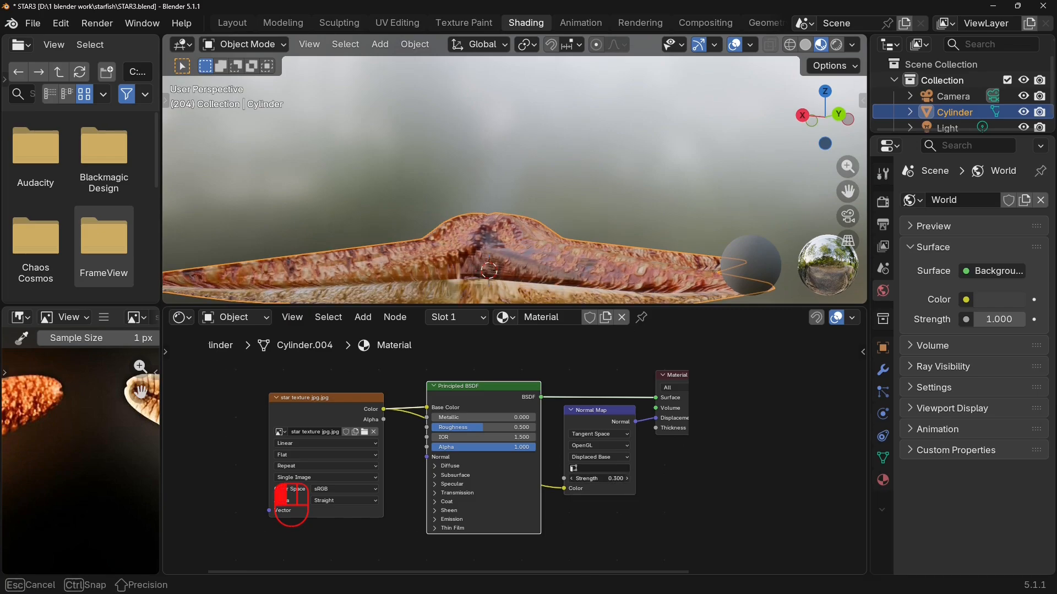
{"action": "left_click", "coordinate": [628, 479]}
{"action": "middle_click_drag", "start_coordinate": [600, 301], "coordinate": [530, 117]}
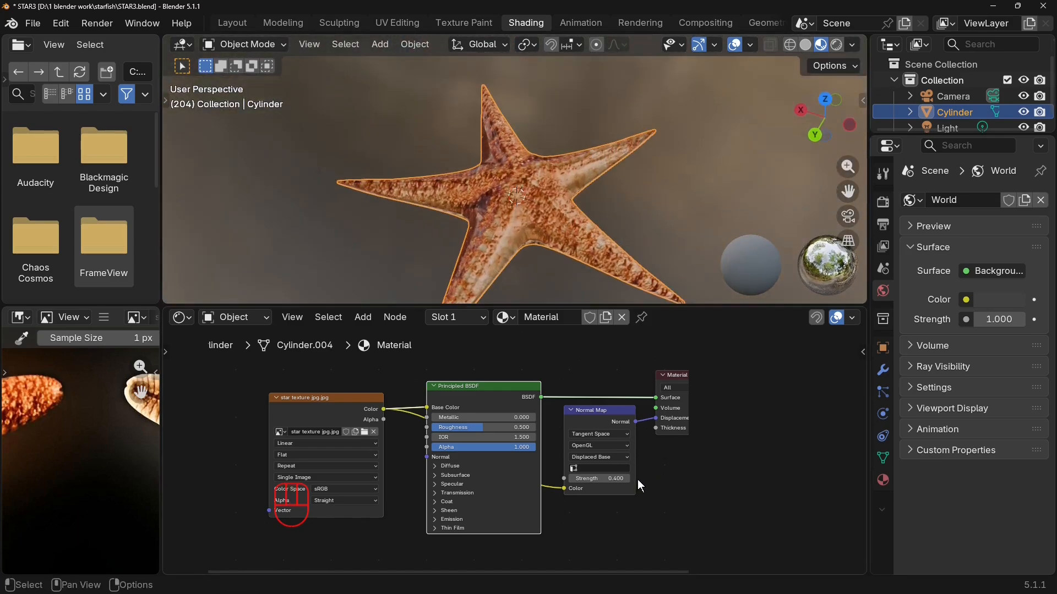
{"action": "left_click_drag", "start_coordinate": [629, 480], "coordinate": [629, 480]}
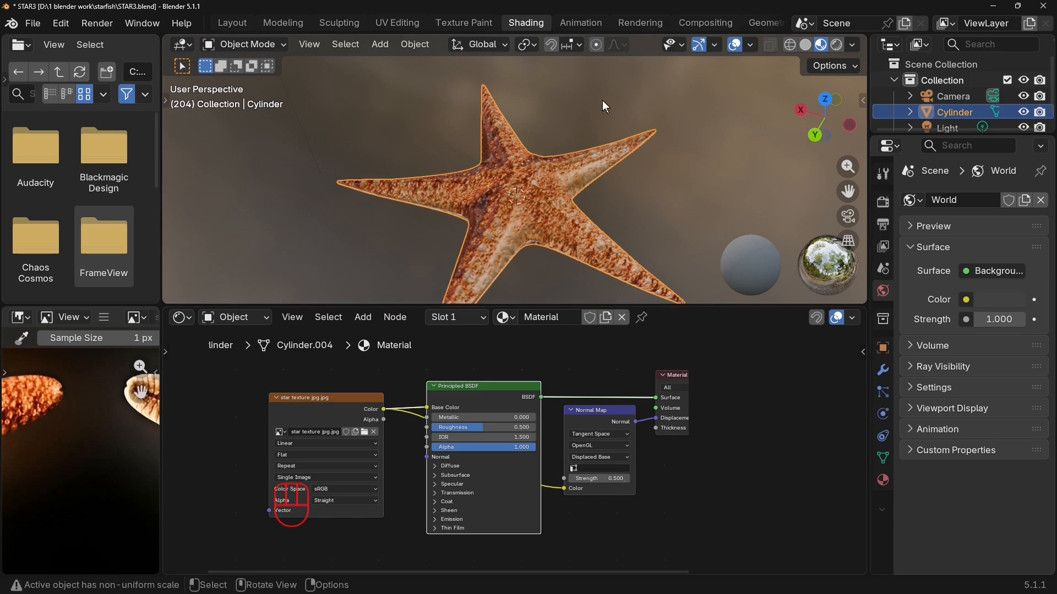
{"action": "middle_click_drag", "start_coordinate": [602, 100], "coordinate": [585, 322]}
{"action": "scroll", "coordinate": [574, 286], "scroll_direction": "up", "scroll_amount": 4}
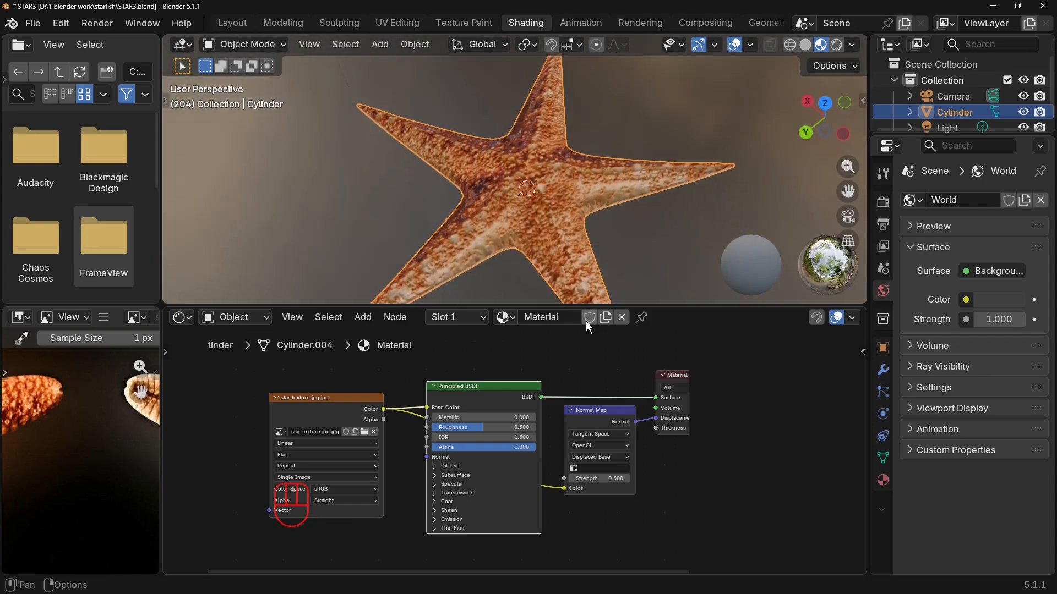
Show the whole starfish in the top orthographic view.
{"action": "key", "text": "KP_7"}
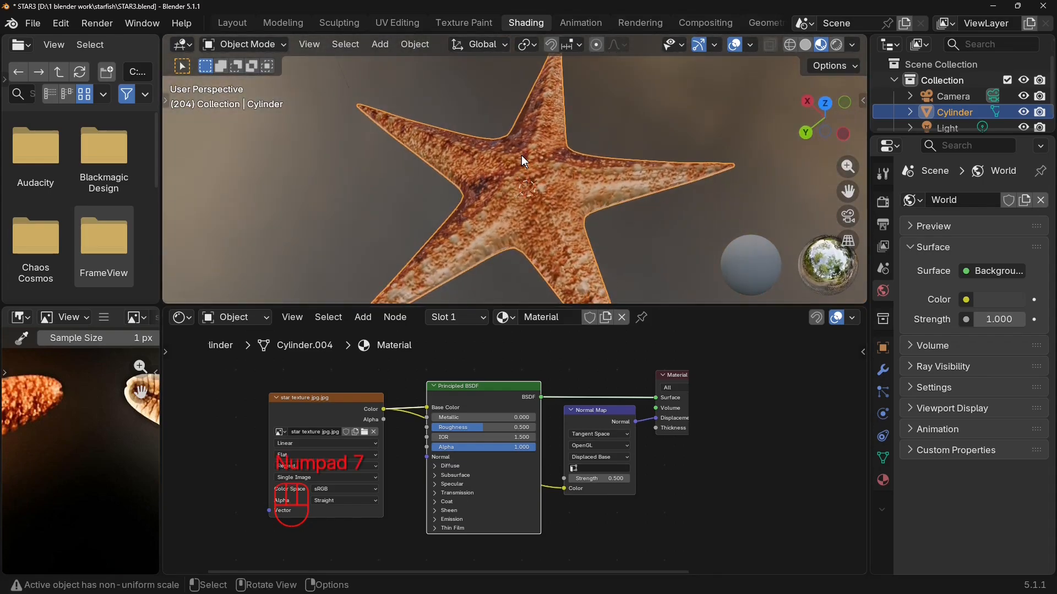
{"action": "key", "text": "KP_7"}
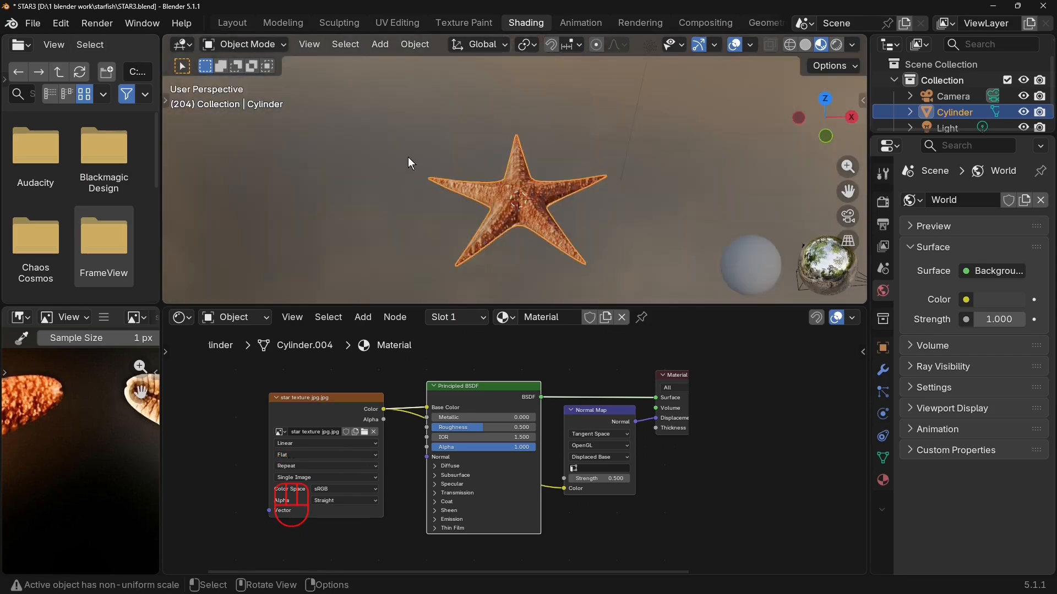
{"action": "key", "text": "KP_7"}
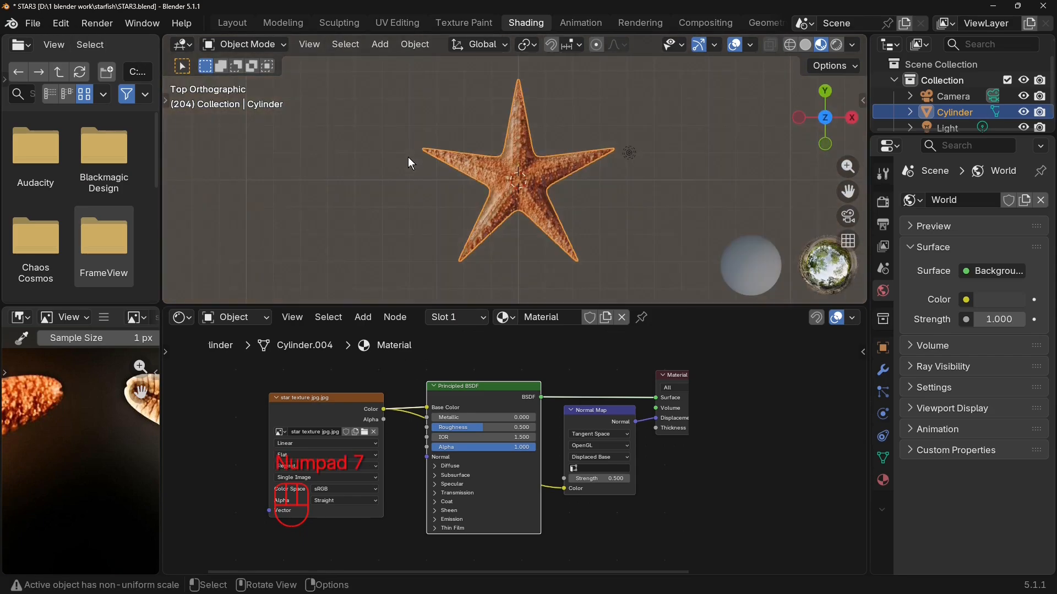
Save the scene as a new incremented version named STAR4.blend.
{"action": "left_click", "coordinate": [33, 23]}
{"action": "left_click", "coordinate": [88, 141]}
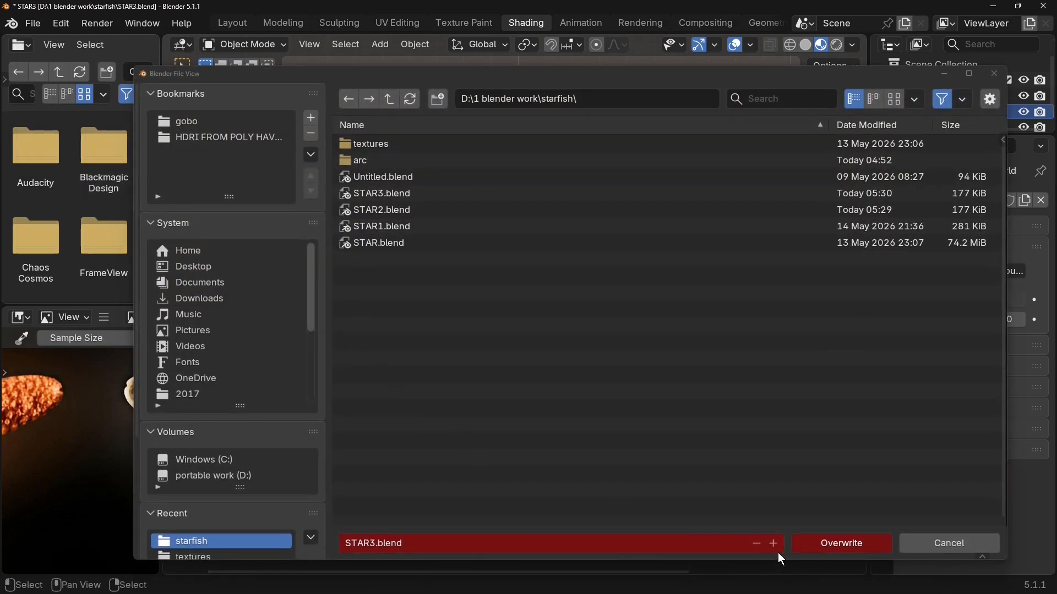
{"action": "left_click", "coordinate": [775, 545]}
{"action": "left_click", "coordinate": [841, 542]}
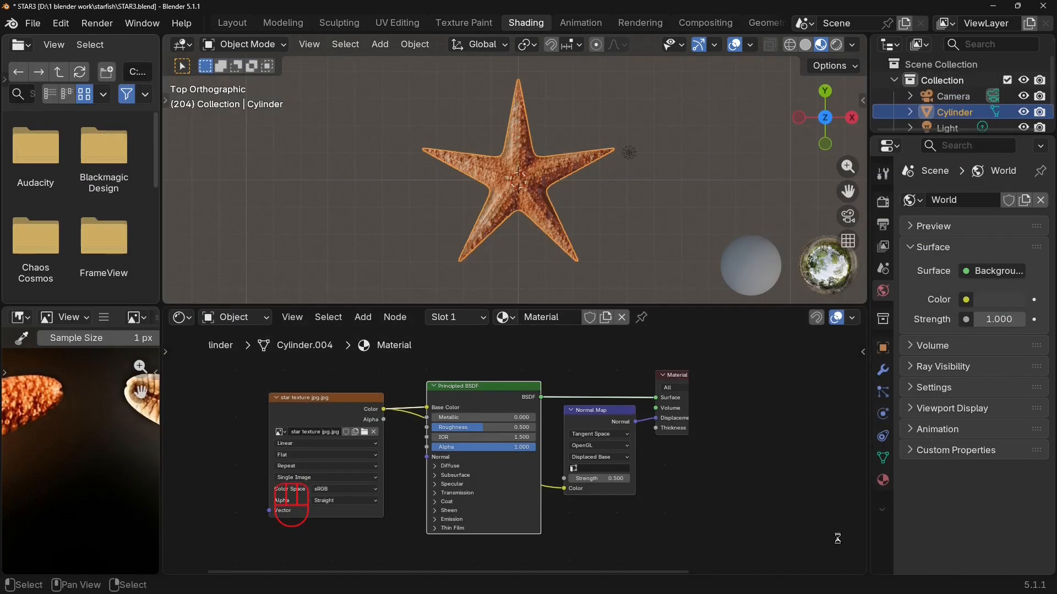
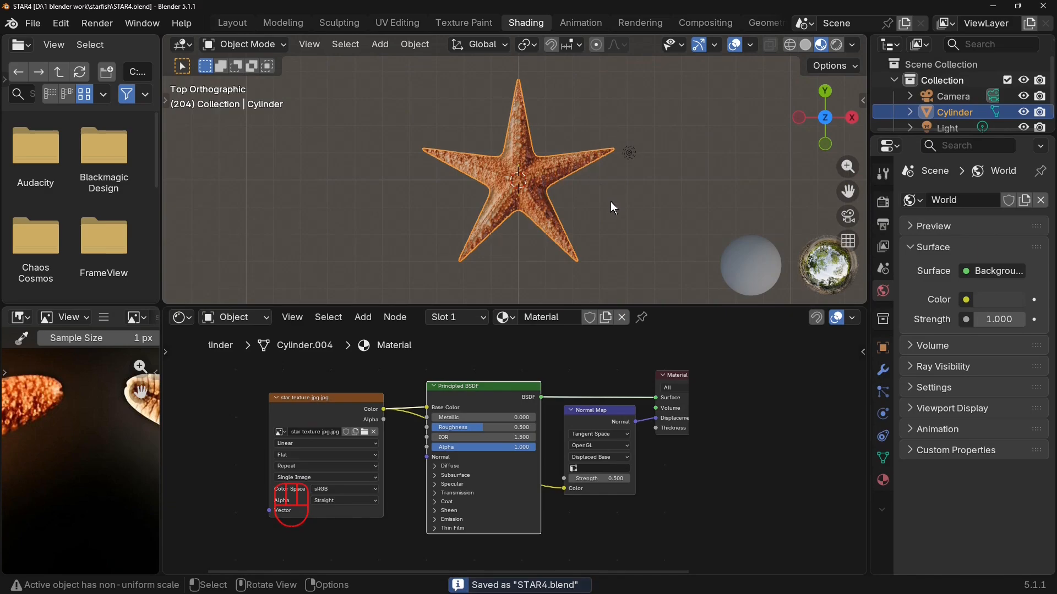
In vertex edit mode, bend the starfish's upper-right arm tip up and inward with smooth proportional editing at about 2.59 m.
{"action": "key", "text": "Tab"}
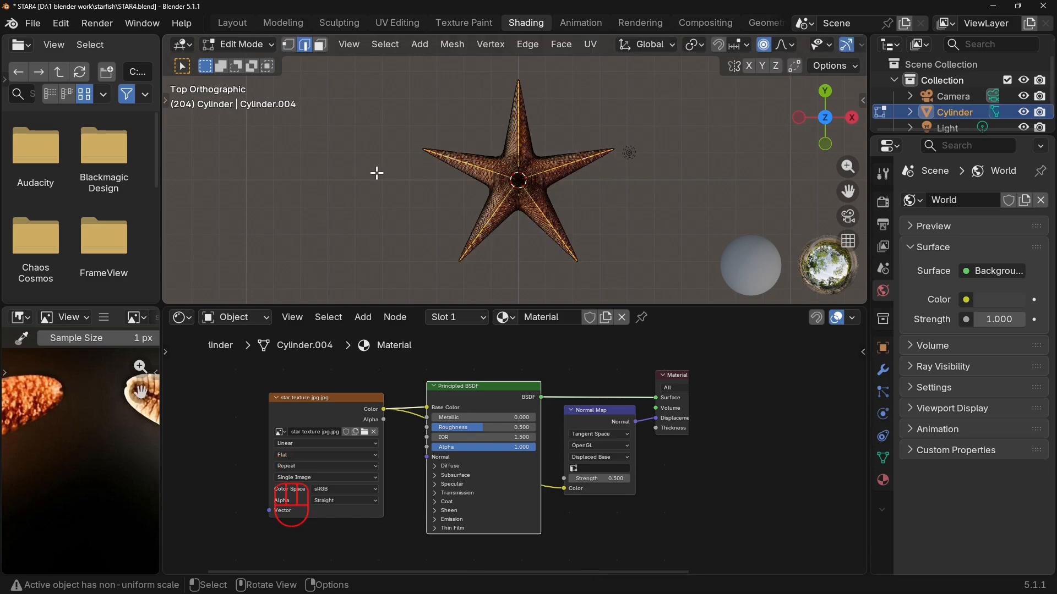
{"action": "left_click", "coordinate": [287, 45]}
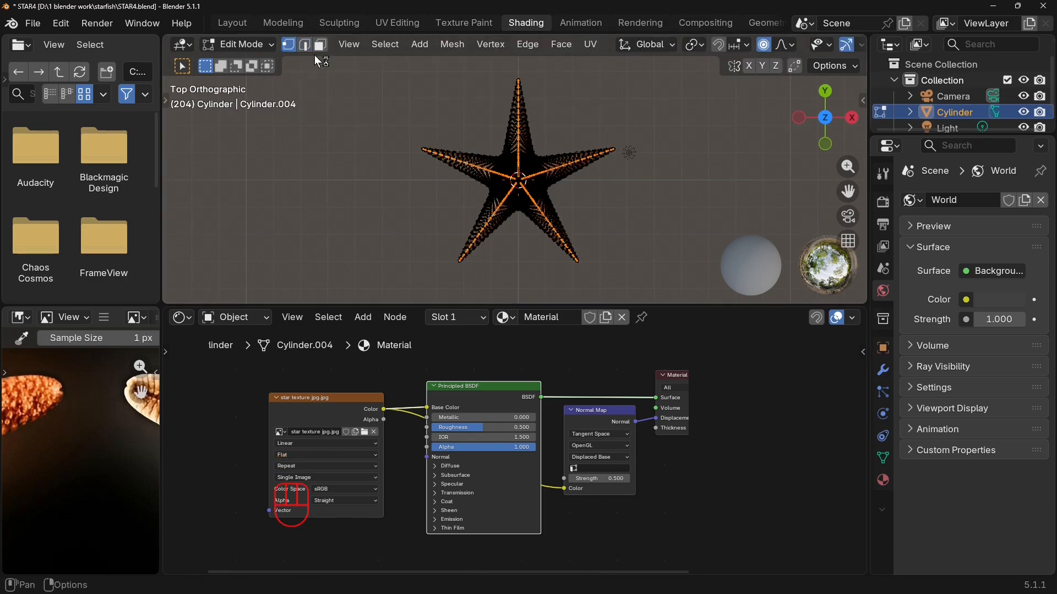
{"action": "left_click", "coordinate": [765, 47]}
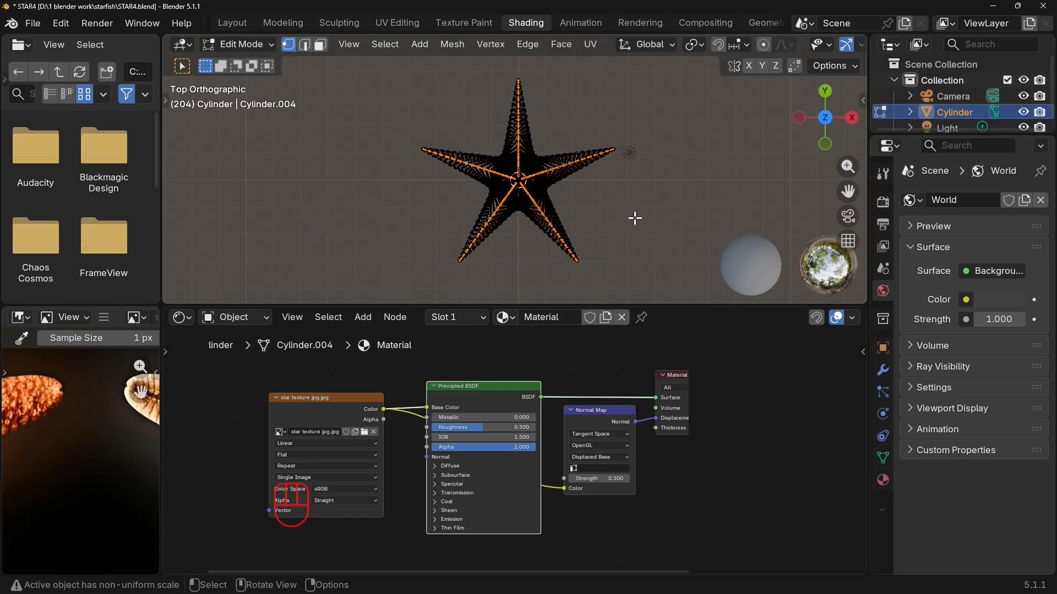
{"action": "scroll", "coordinate": [632, 217], "scroll_direction": "up", "scroll_amount": 3}
{"action": "key", "text": "ctrl+z"}
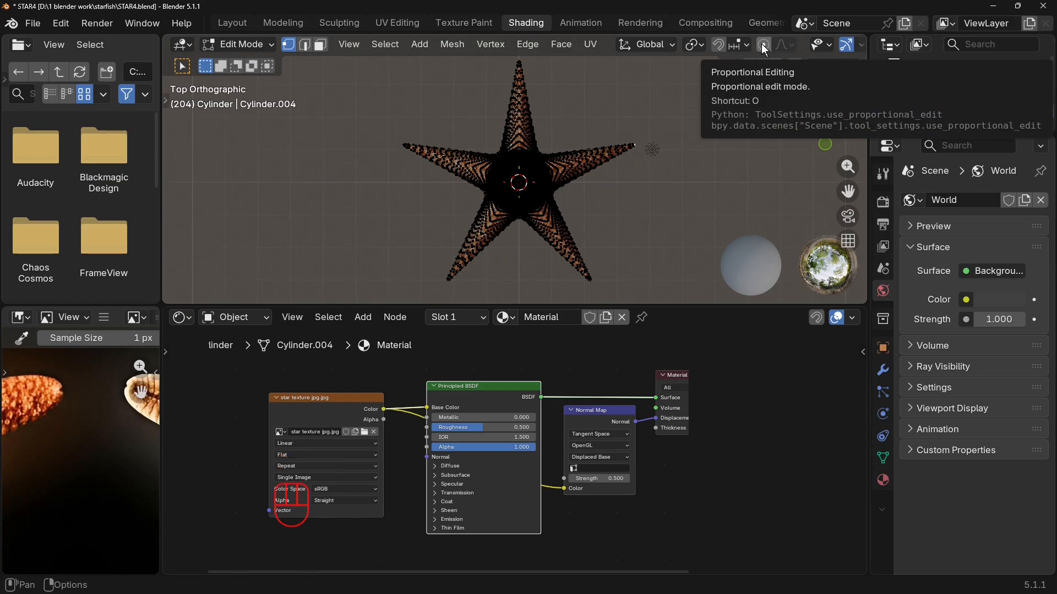
{"action": "left_click", "coordinate": [763, 46]}
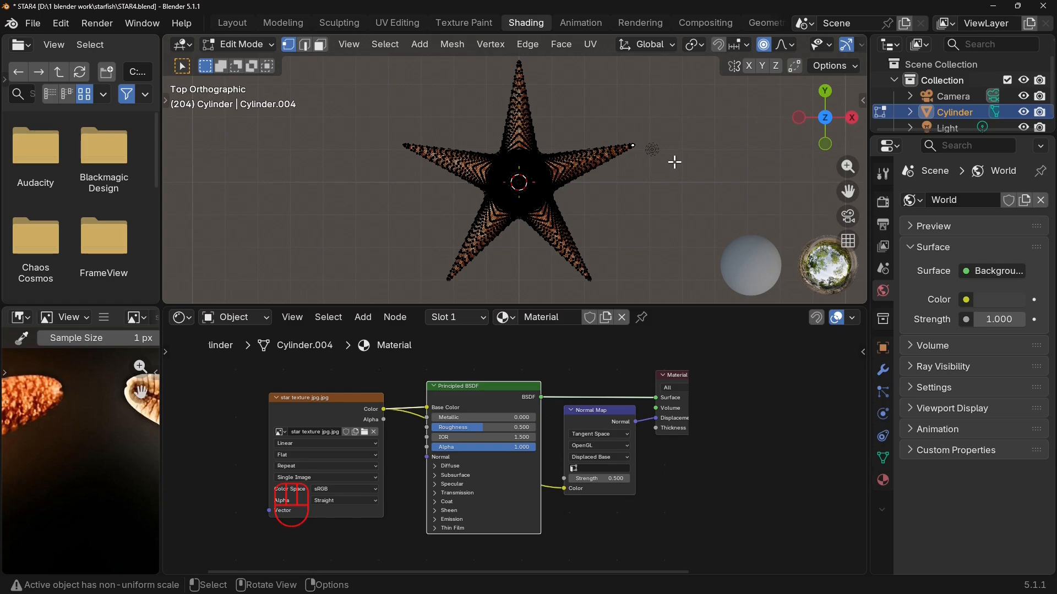
{"action": "key", "text": "g"}
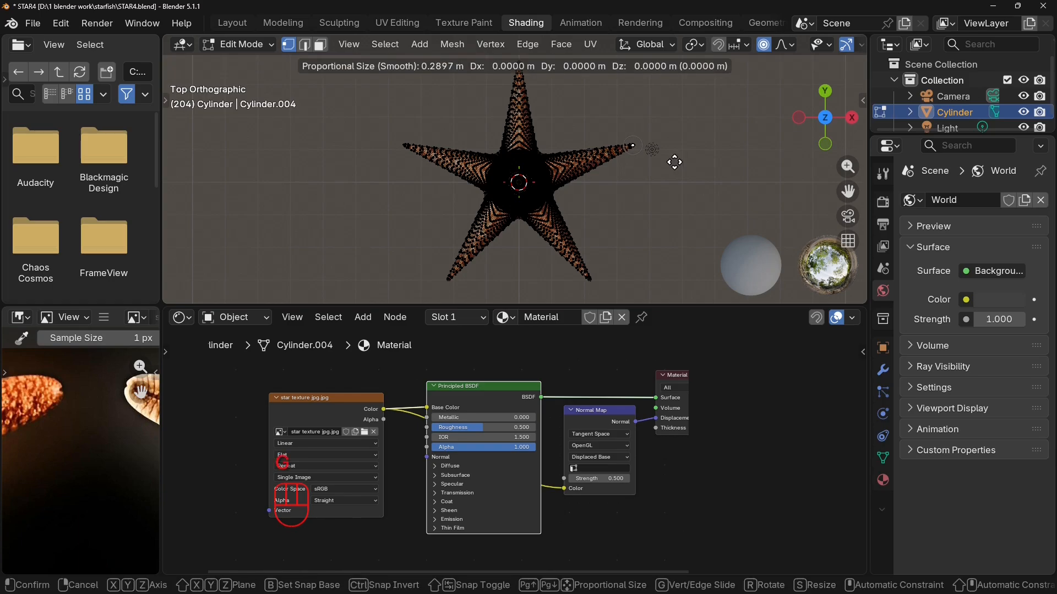
{"action": "scroll", "coordinate": [674, 162], "scroll_direction": "down", "scroll_amount": 10}
{"action": "scroll", "coordinate": [674, 162], "scroll_direction": "down", "scroll_amount": 4}
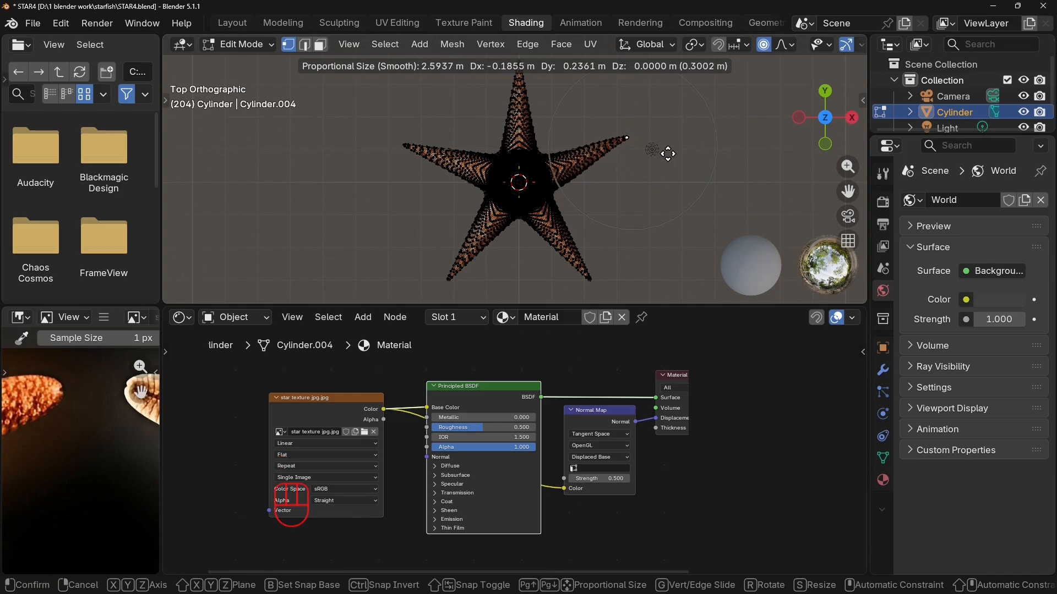
{"action": "left_click", "coordinate": [665, 142]}
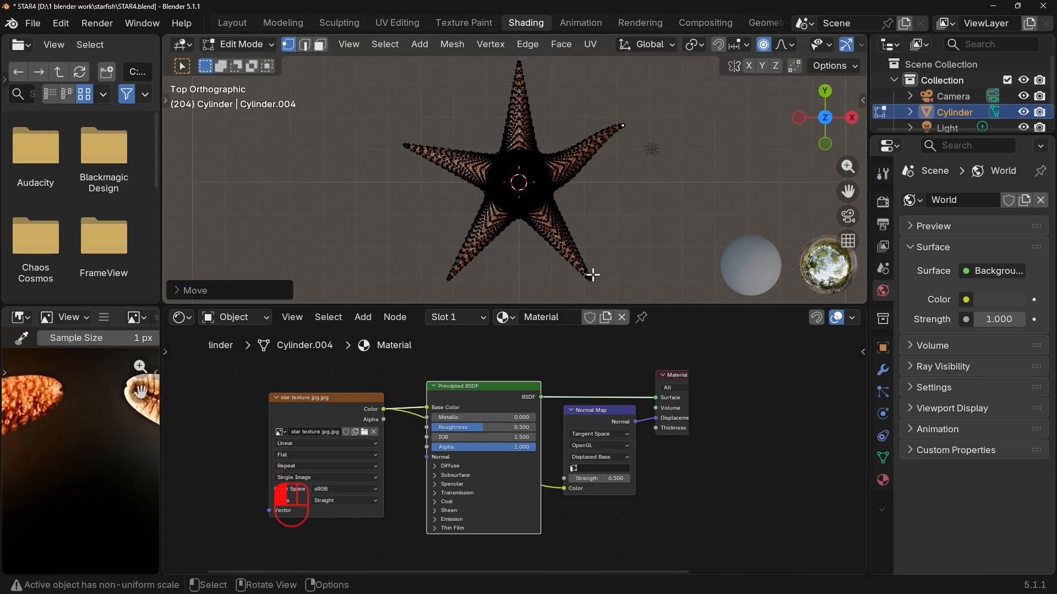
Bend the tips of the two lower arms upward, the lower-left one outward, with the same proportional falloff.
{"action": "left_click", "coordinate": [594, 276]}
{"action": "key", "text": "g"}
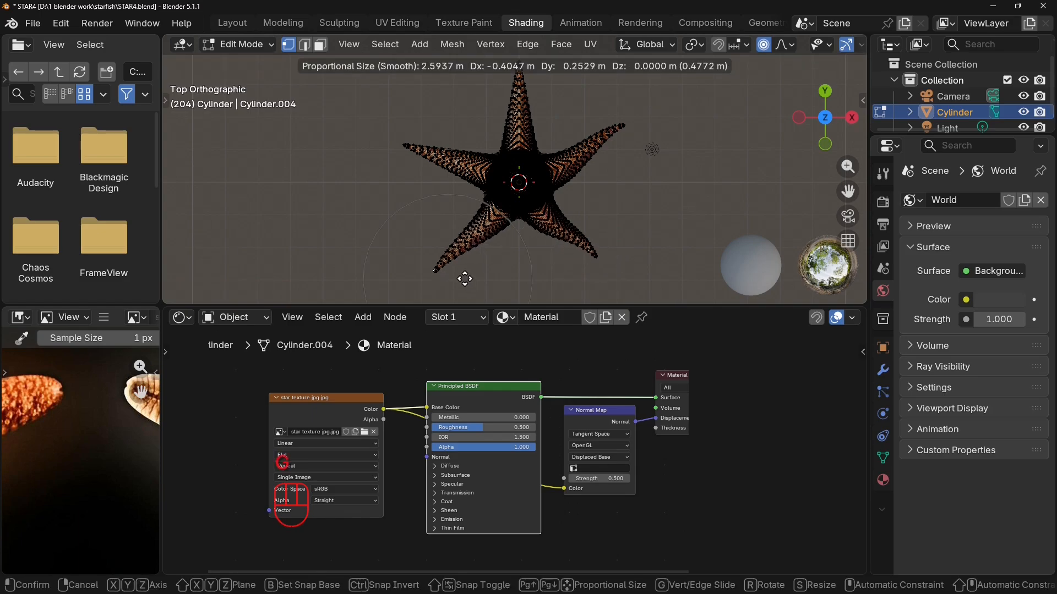
{"action": "left_click", "coordinate": [463, 274]}
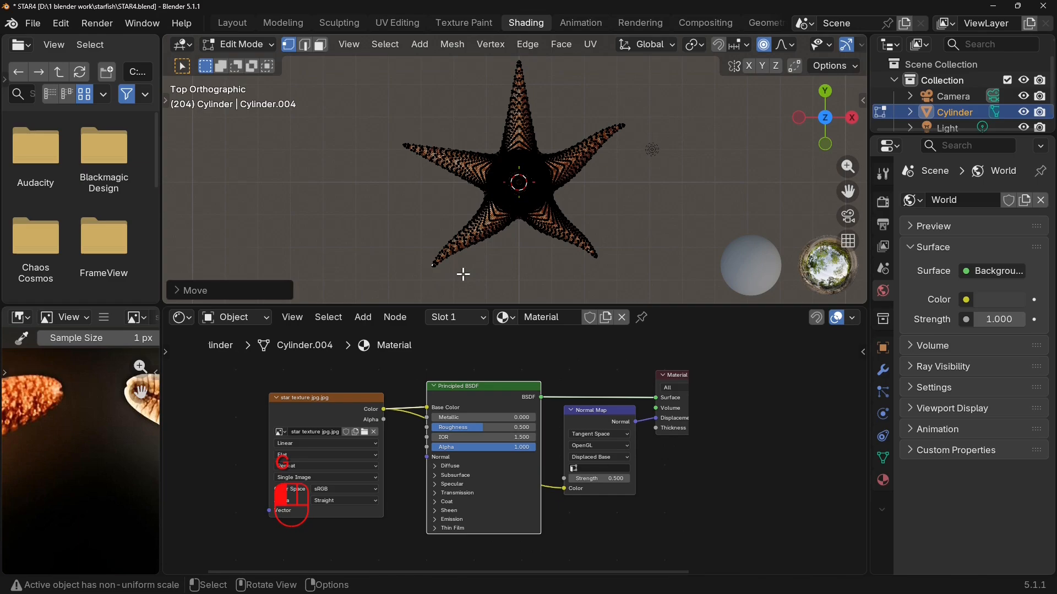
Bend the upper-left arm's tip slightly downward and shift the top arm's tip slightly to the right.
{"action": "left_click", "coordinate": [395, 140]}
{"action": "key", "text": "g"}
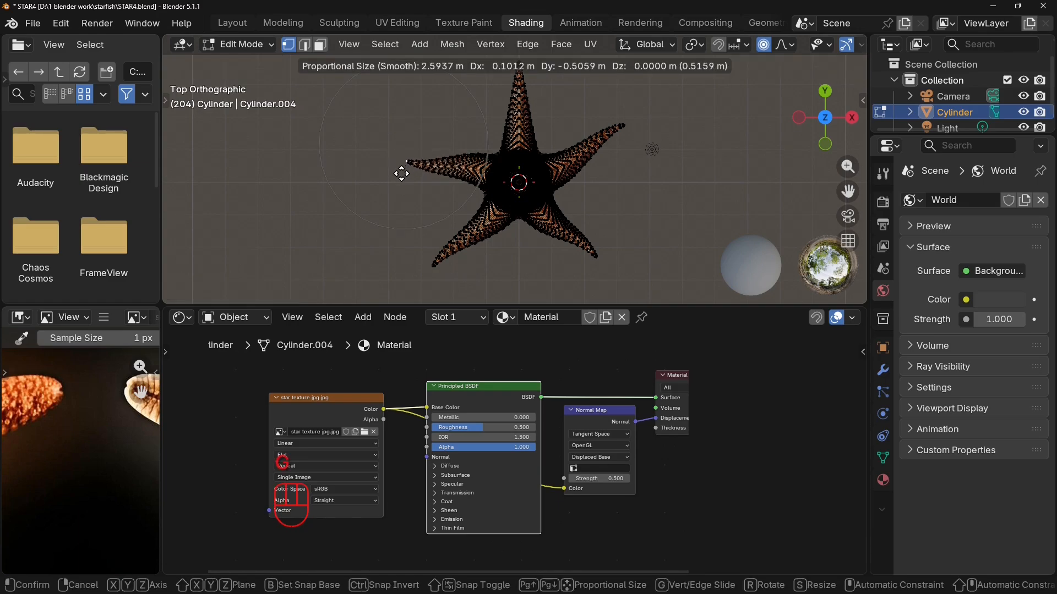
{"action": "left_click", "coordinate": [404, 166]}
{"action": "left_click", "coordinate": [520, 65]}
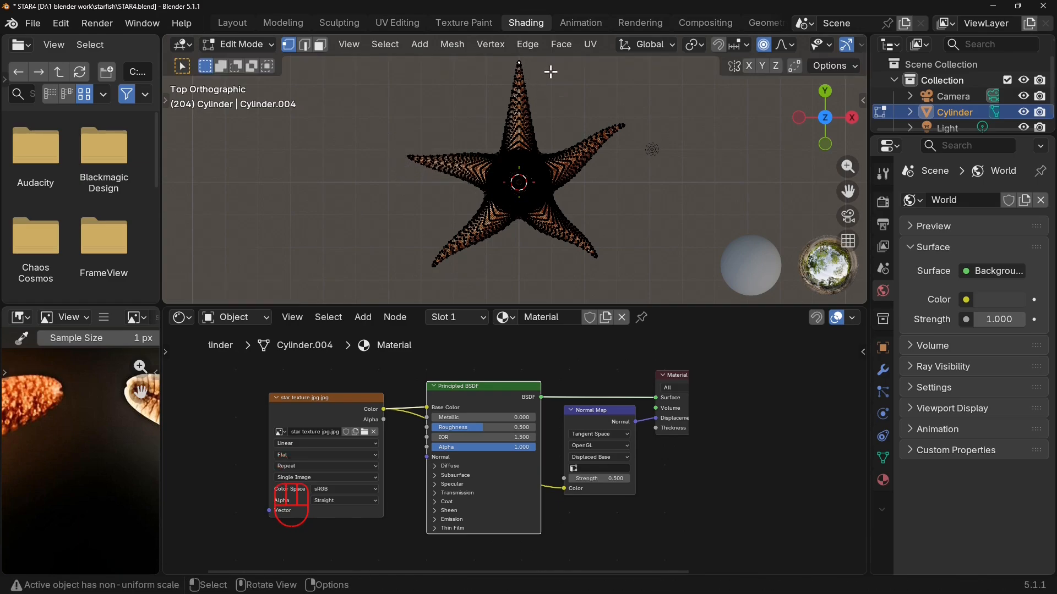
{"action": "key", "text": "g"}
{"action": "left_click", "coordinate": [560, 71]}
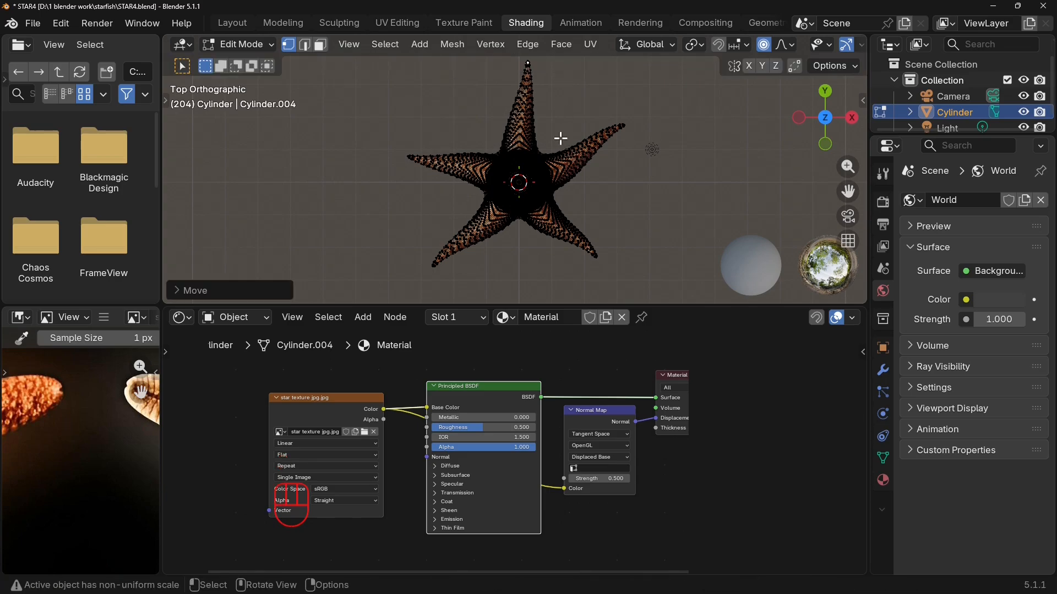
Try moving the middle section of the upper-right arm upward by about 1.37 m with proportional editing, and undo it.
{"action": "left_click_drag", "start_coordinate": [556, 130], "coordinate": [592, 192]}
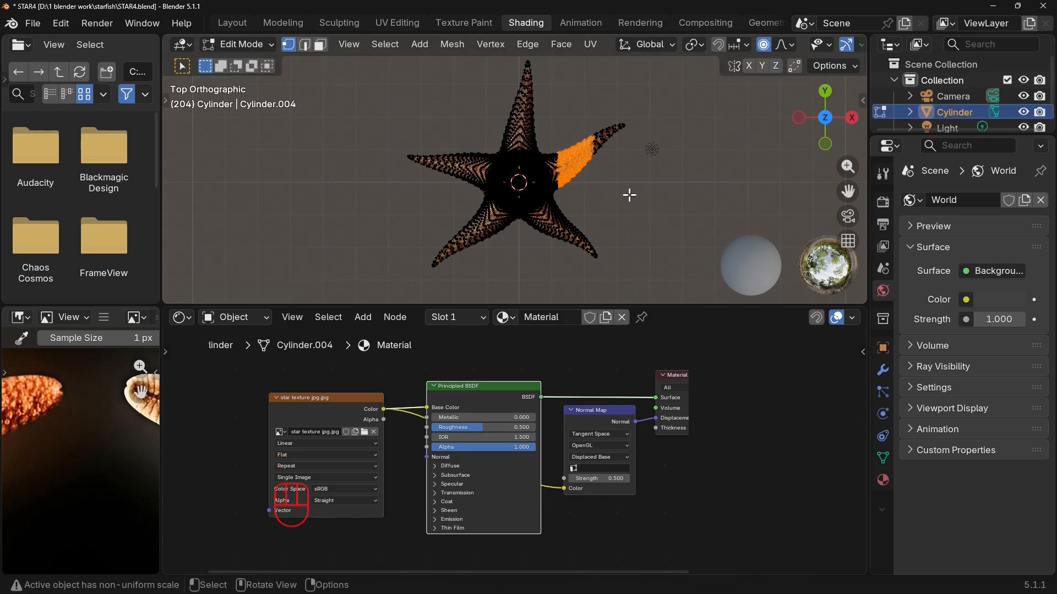
{"action": "key", "text": "g"}
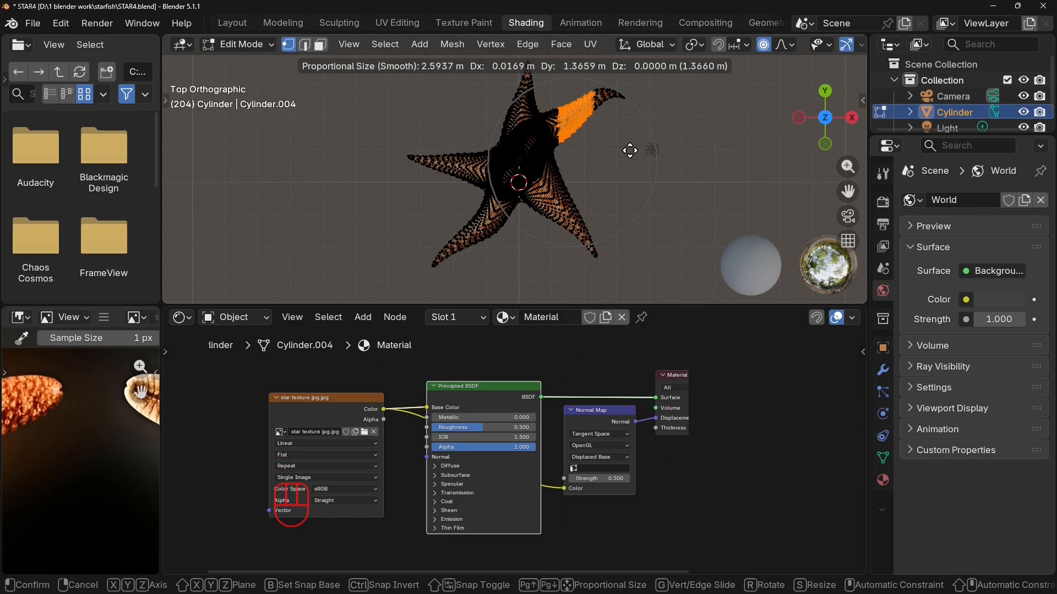
{"action": "left_click", "coordinate": [629, 151]}
{"action": "key", "text": "ctrl"}
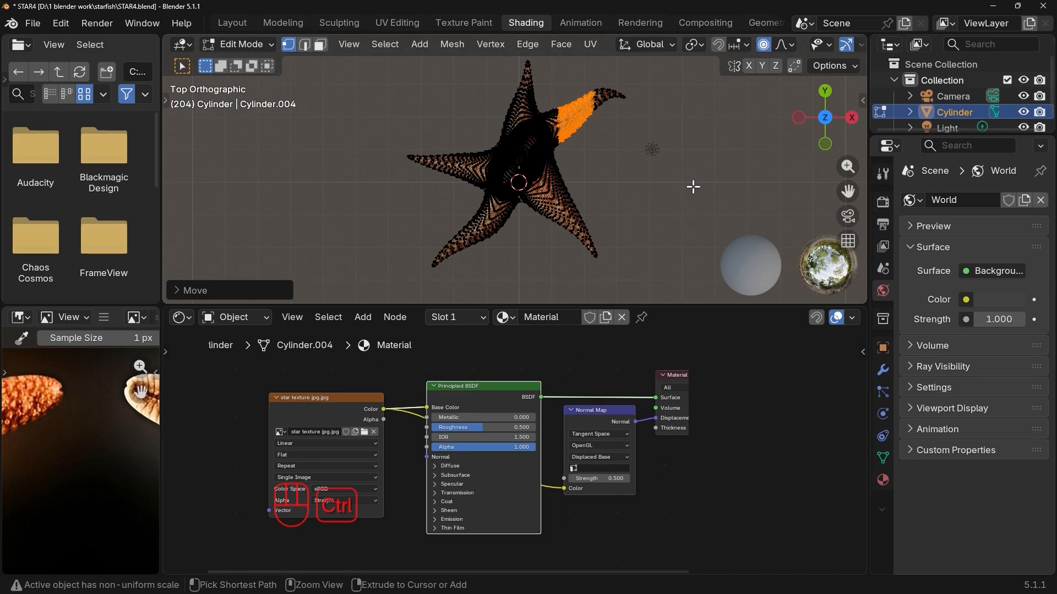
{"action": "key", "text": "ctrl+z"}
{"action": "key", "text": "ctrl+z"}
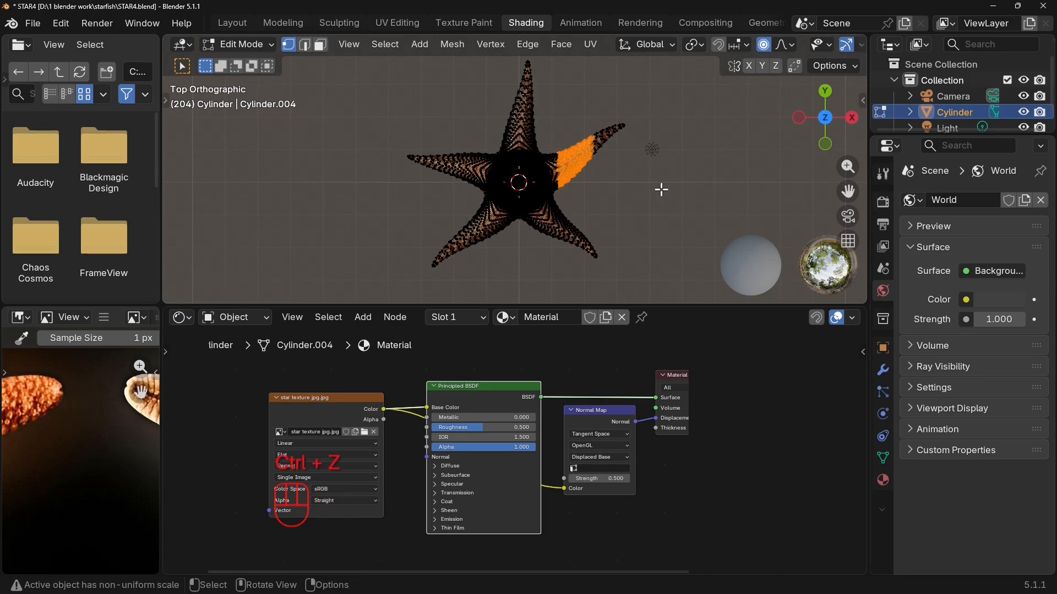
From a side view, raise the leftmost arm's tip along Z with the proportional size reduced to about 1.46 m.
{"action": "middle_click_drag", "start_coordinate": [661, 186], "coordinate": [623, 254]}
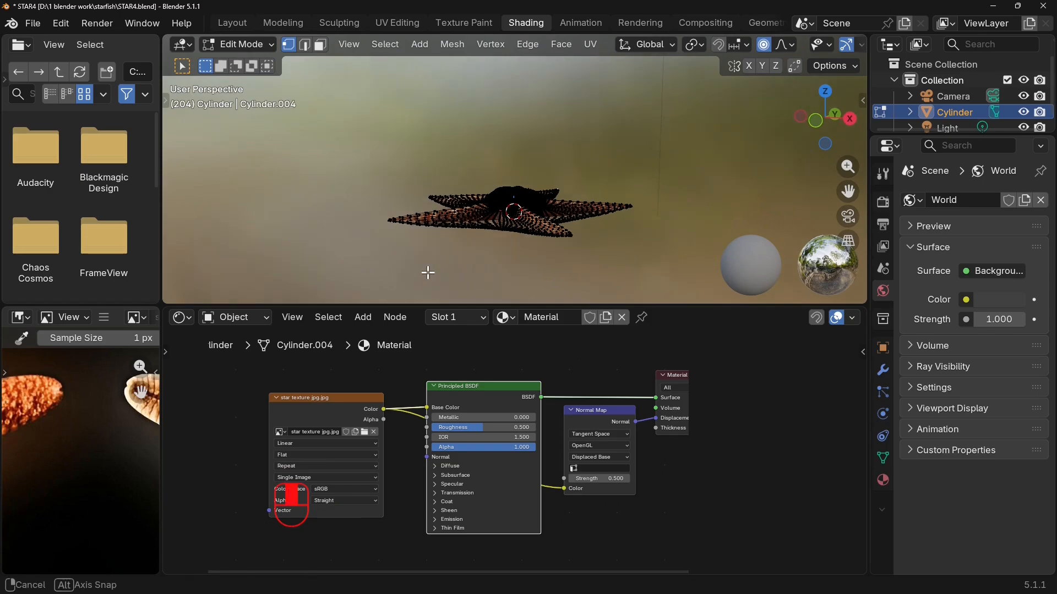
{"action": "scroll", "coordinate": [472, 279], "scroll_direction": "up", "scroll_amount": 4}
{"action": "middle_click_drag", "start_coordinate": [489, 268], "coordinate": [525, 183], "text": "shift"}
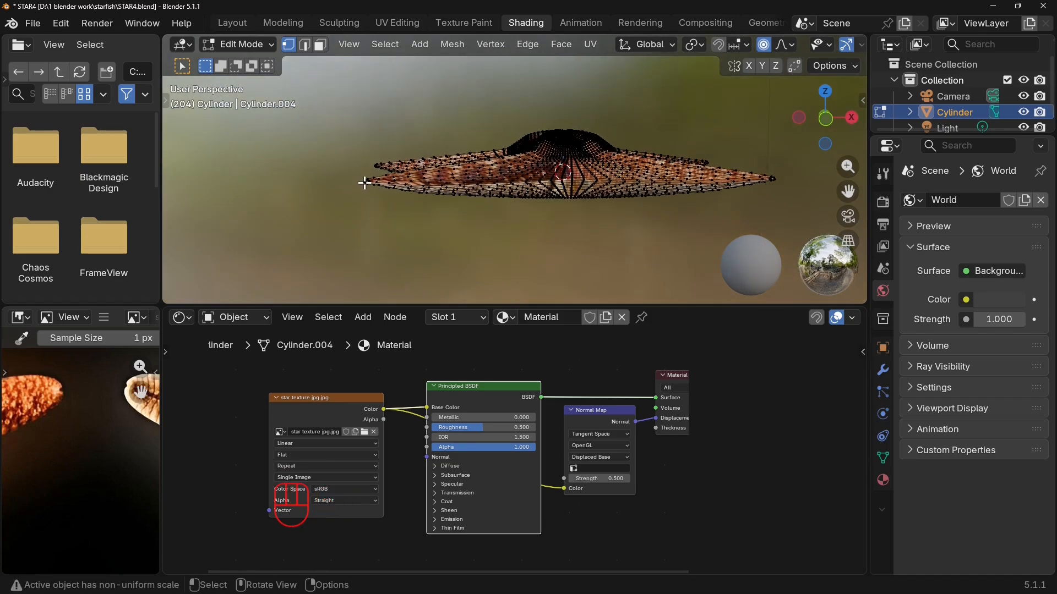
{"action": "left_click", "coordinate": [364, 183]}
{"action": "key", "text": "g"}
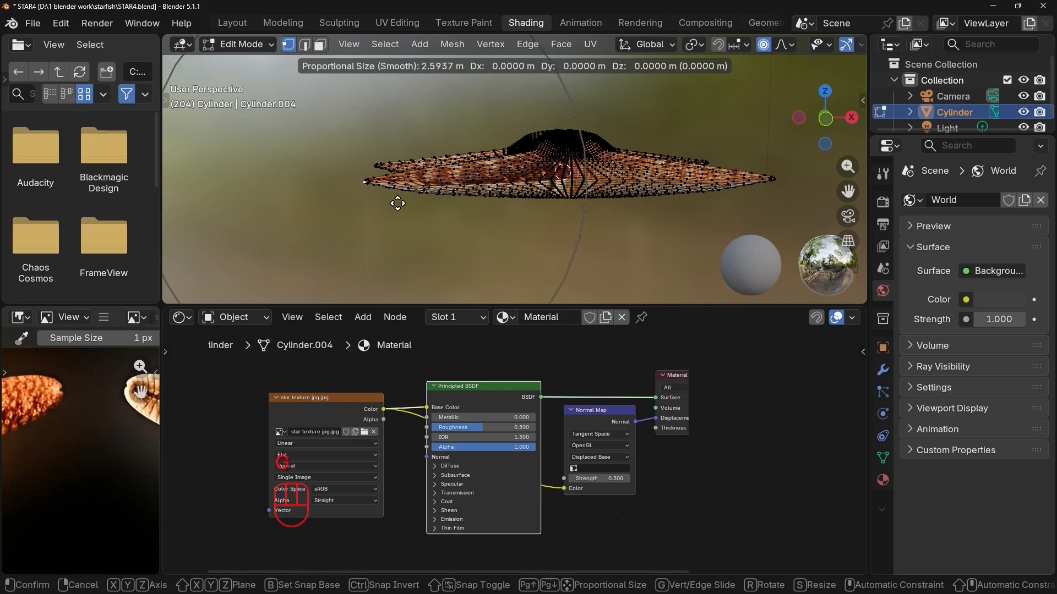
{"action": "key", "text": "z"}
{"action": "scroll", "coordinate": [398, 204], "scroll_direction": "up", "scroll_amount": 10}
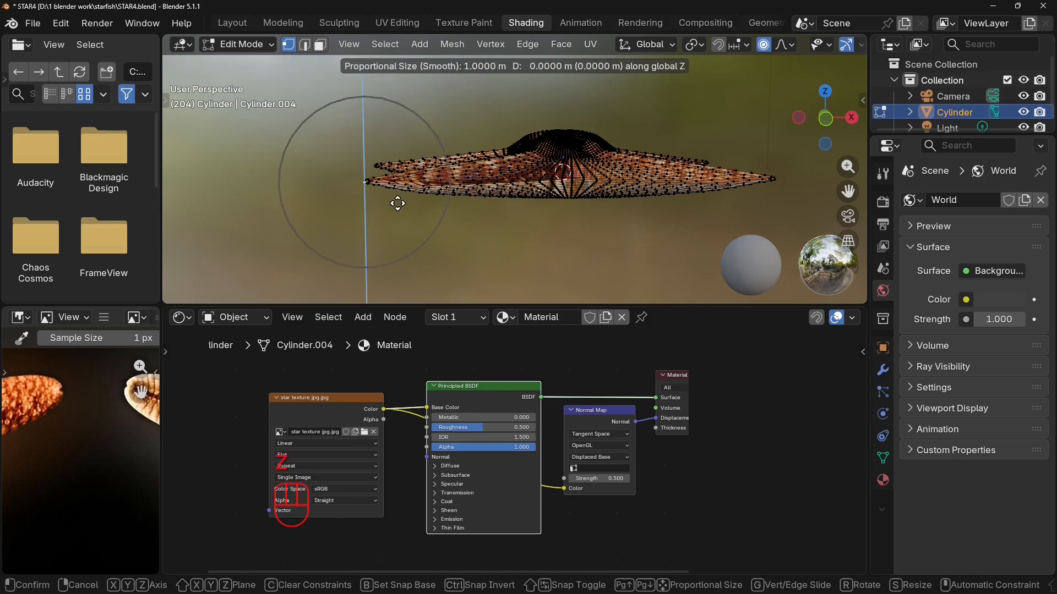
{"action": "scroll", "coordinate": [397, 203], "scroll_direction": "down", "scroll_amount": 4}
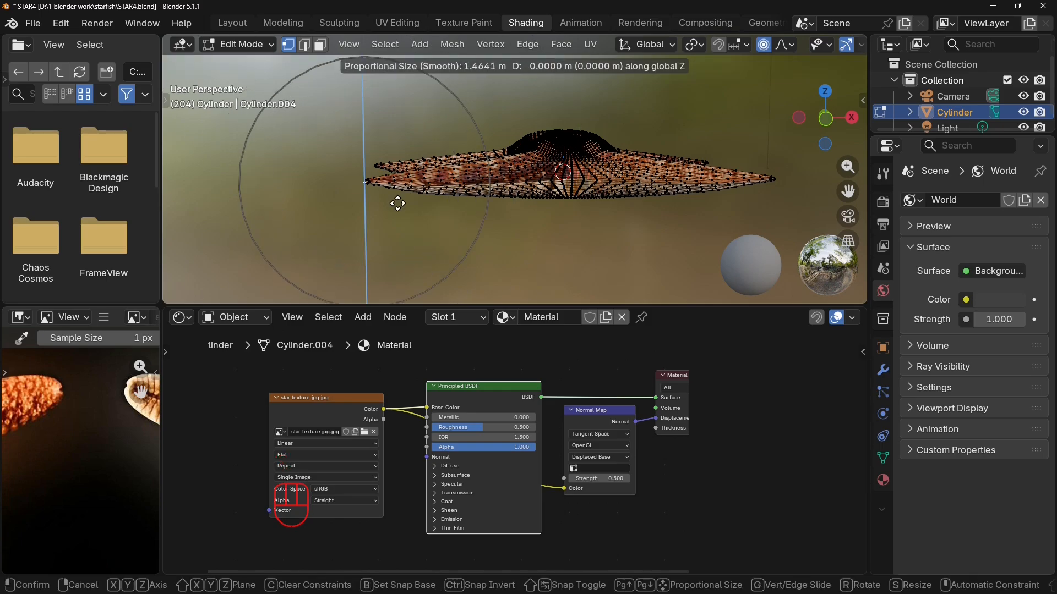
{"action": "left_click", "coordinate": [427, 200]}
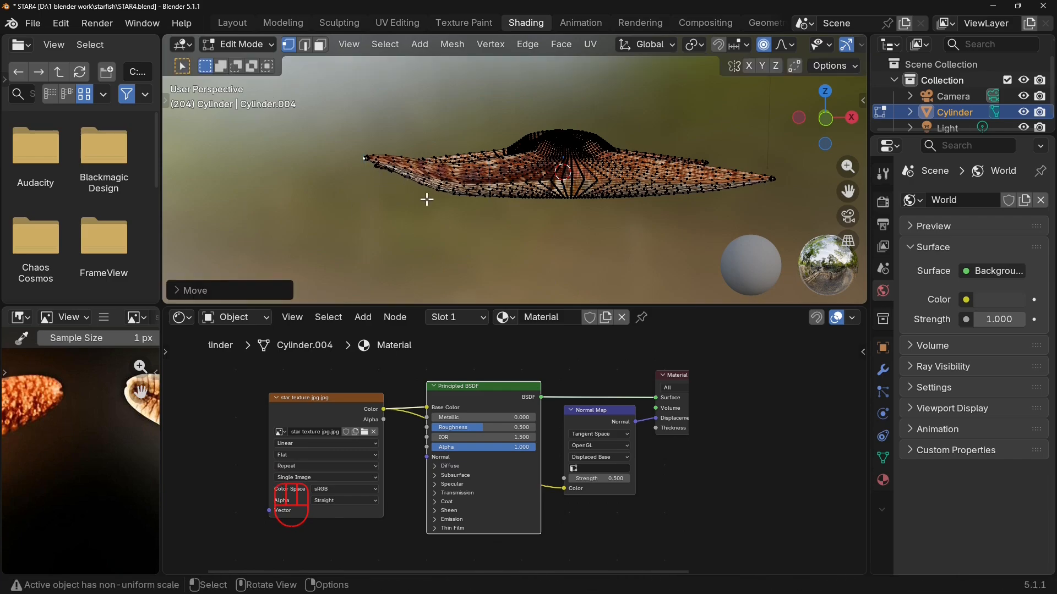
Reshape two more arms by moving a vertex near the end of one and raising the other's tip, keeping the proportional falloff.
{"action": "middle_click_drag", "start_coordinate": [427, 199], "coordinate": [518, 187]}
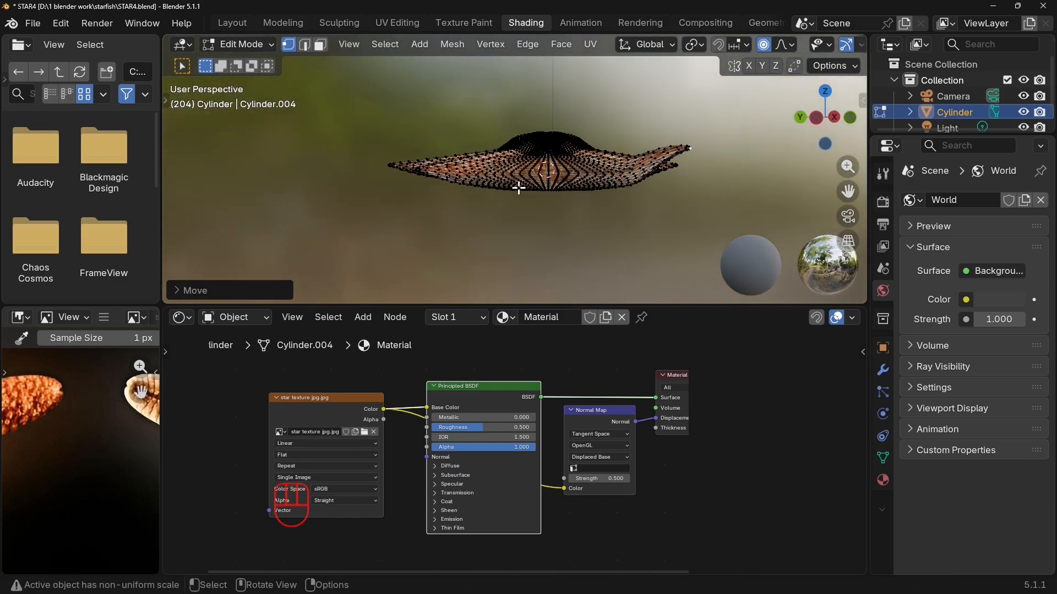
{"action": "left_click", "coordinate": [421, 172]}
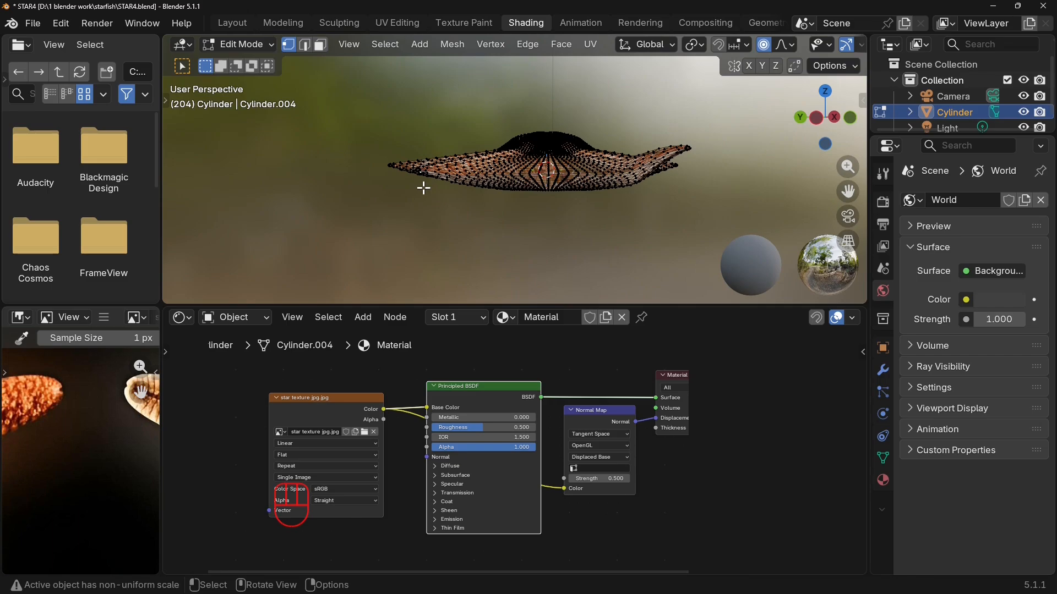
{"action": "key", "text": "g"}
{"action": "left_click", "coordinate": [427, 196]}
{"action": "middle_click_drag", "start_coordinate": [427, 196], "coordinate": [460, 229]}
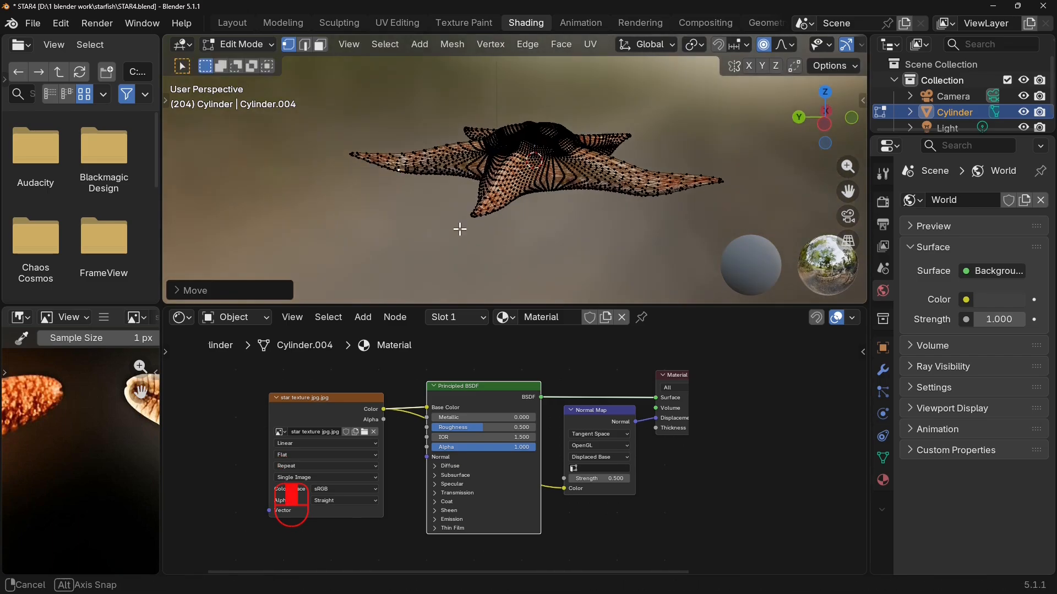
{"action": "left_click", "coordinate": [482, 207]}
{"action": "key", "text": "g"}
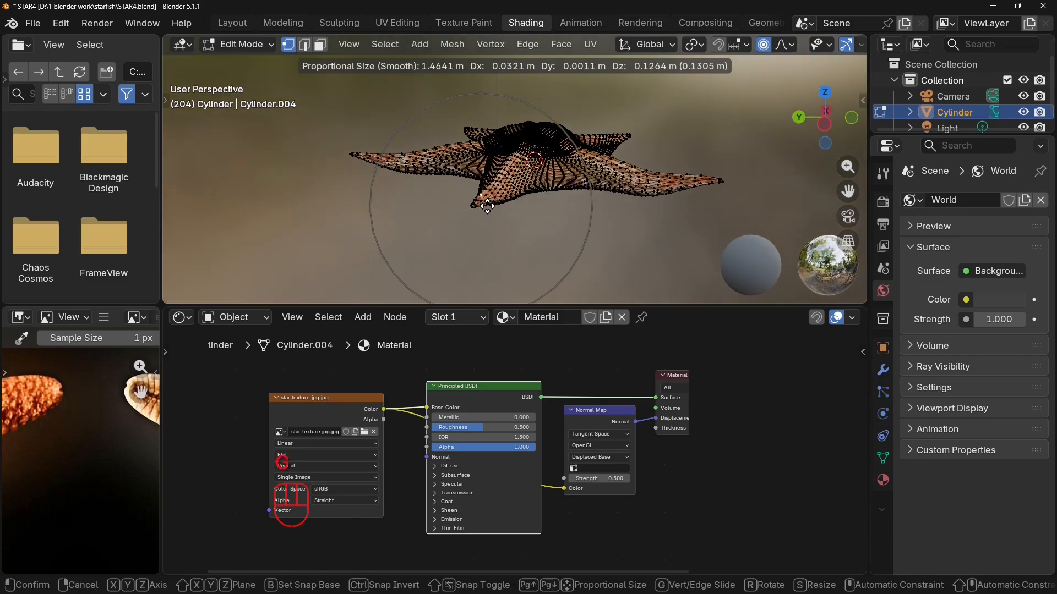
{"action": "left_click", "coordinate": [490, 200]}
Curl the front-right arm by rotating its tip with a proportional size of 1.46, and shift the same tip sideways.
{"action": "middle_click_drag", "start_coordinate": [491, 201], "coordinate": [288, 214]}
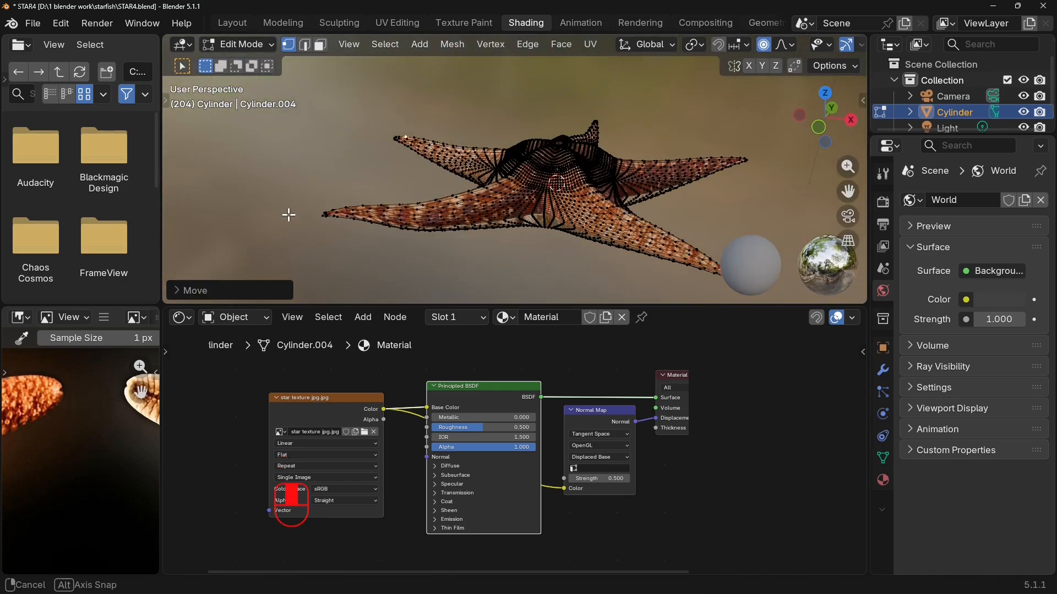
{"action": "middle_click_drag", "start_coordinate": [592, 196], "coordinate": [615, 194]}
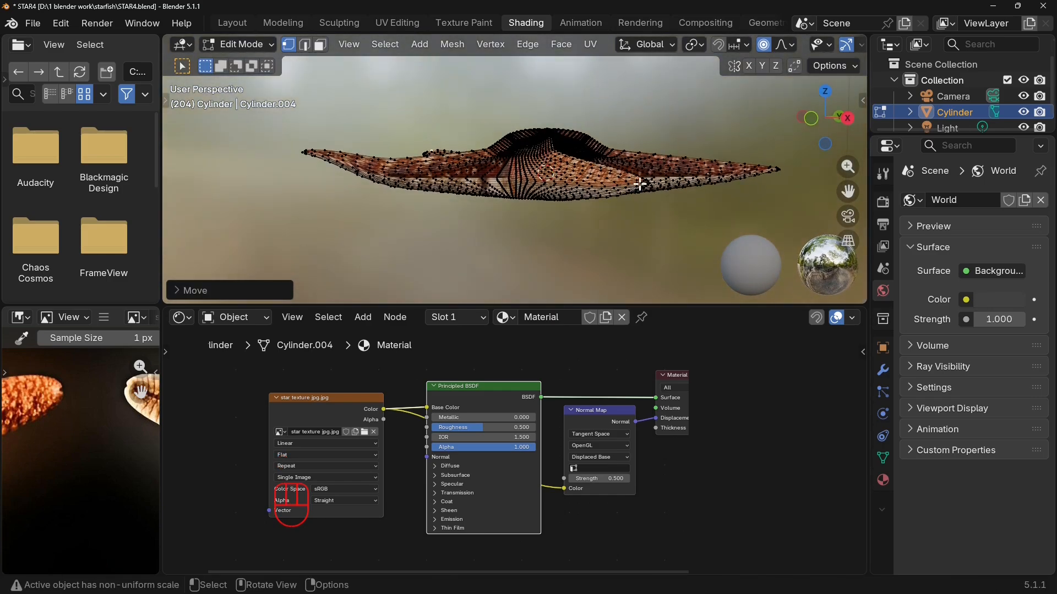
{"action": "left_click", "coordinate": [638, 183]}
{"action": "left_click", "coordinate": [591, 175]}
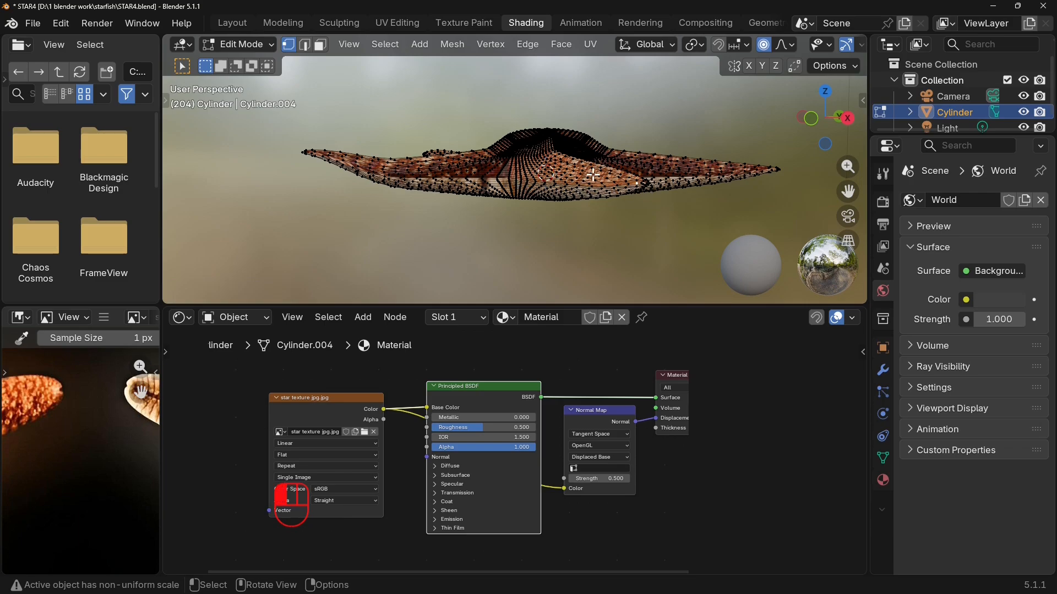
{"action": "middle_click_drag", "start_coordinate": [644, 184], "coordinate": [677, 259]}
{"action": "scroll", "coordinate": [680, 258], "scroll_direction": "down", "scroll_amount": 2}
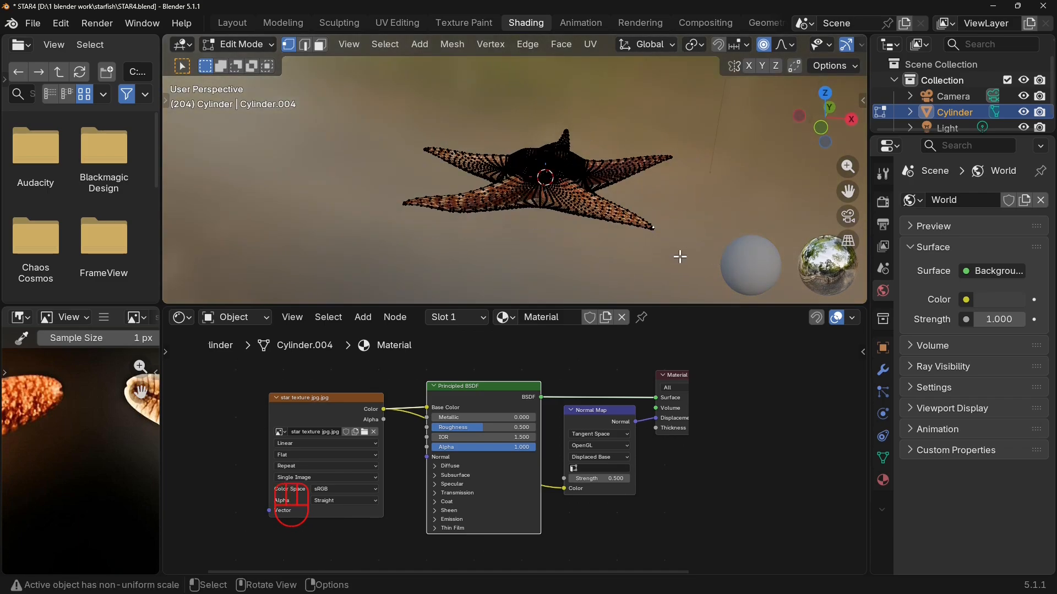
{"action": "key", "text": "r"}
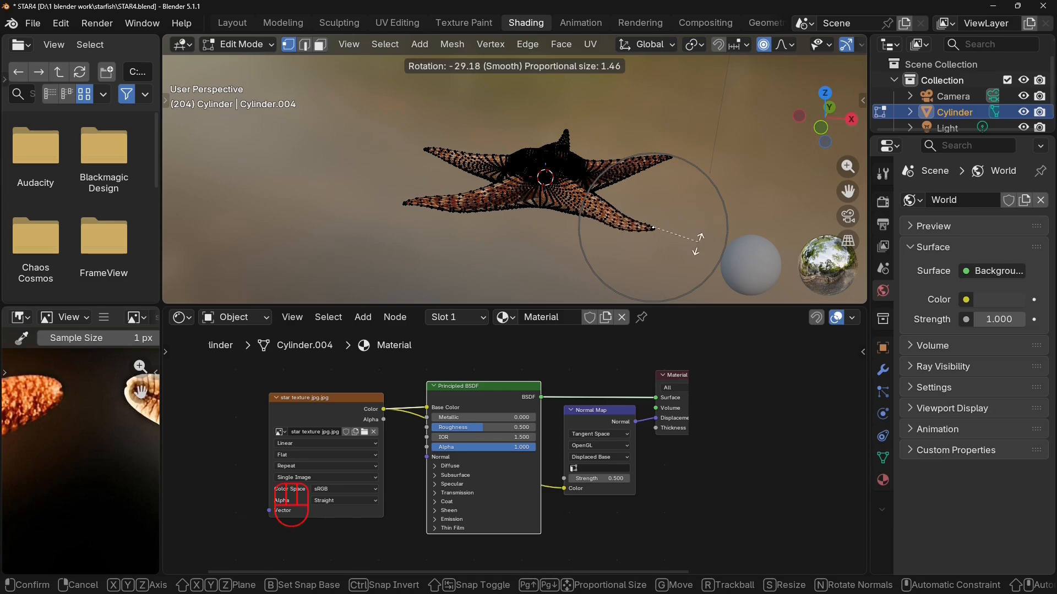
{"action": "left_click", "coordinate": [669, 270]}
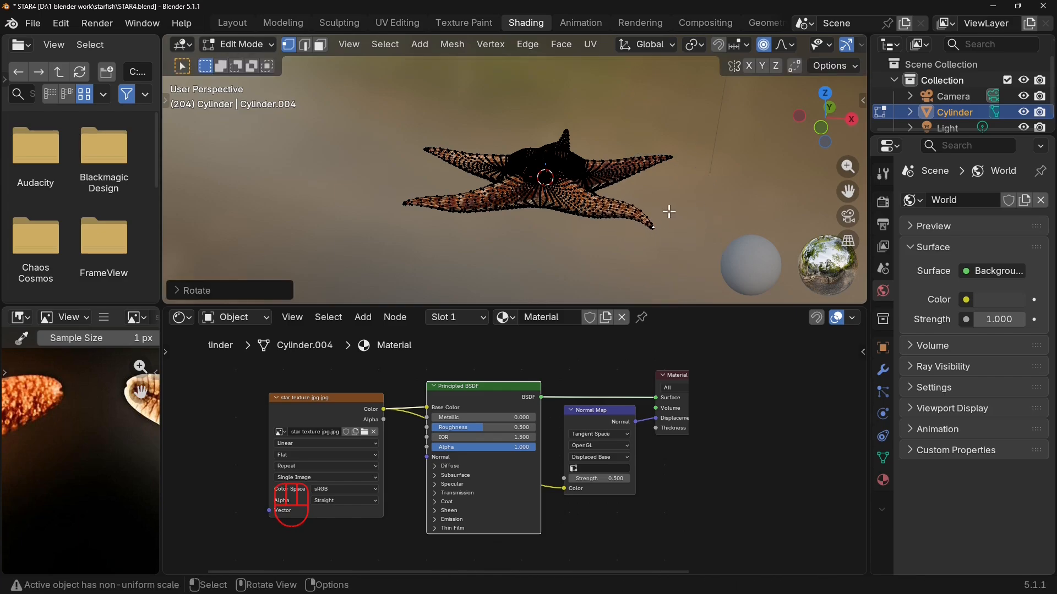
{"action": "middle_click_drag", "start_coordinate": [668, 210], "coordinate": [517, 201]}
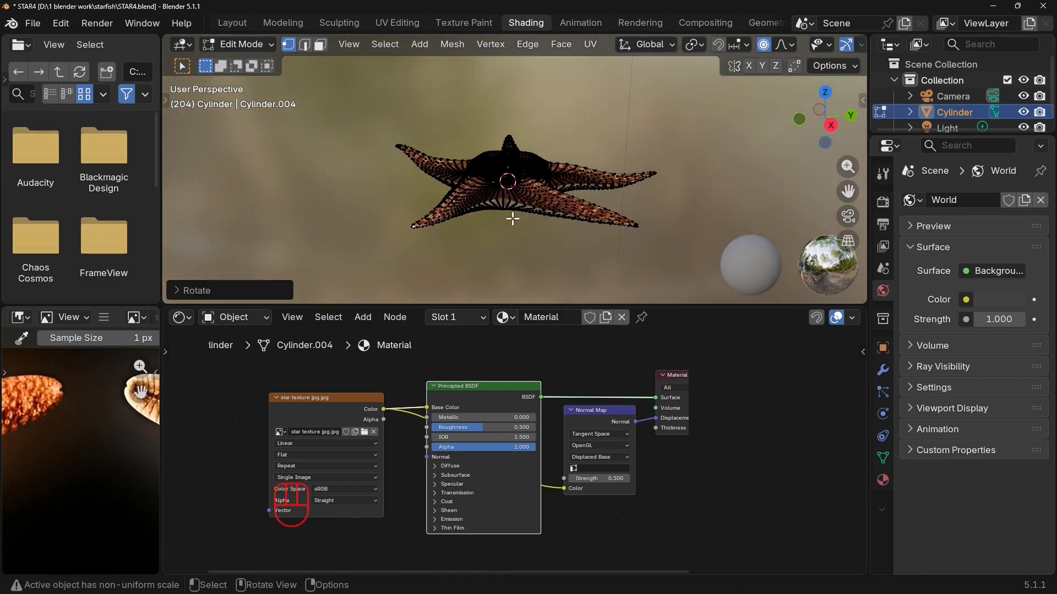
{"action": "key", "text": "g"}
{"action": "left_click", "coordinate": [441, 231]}
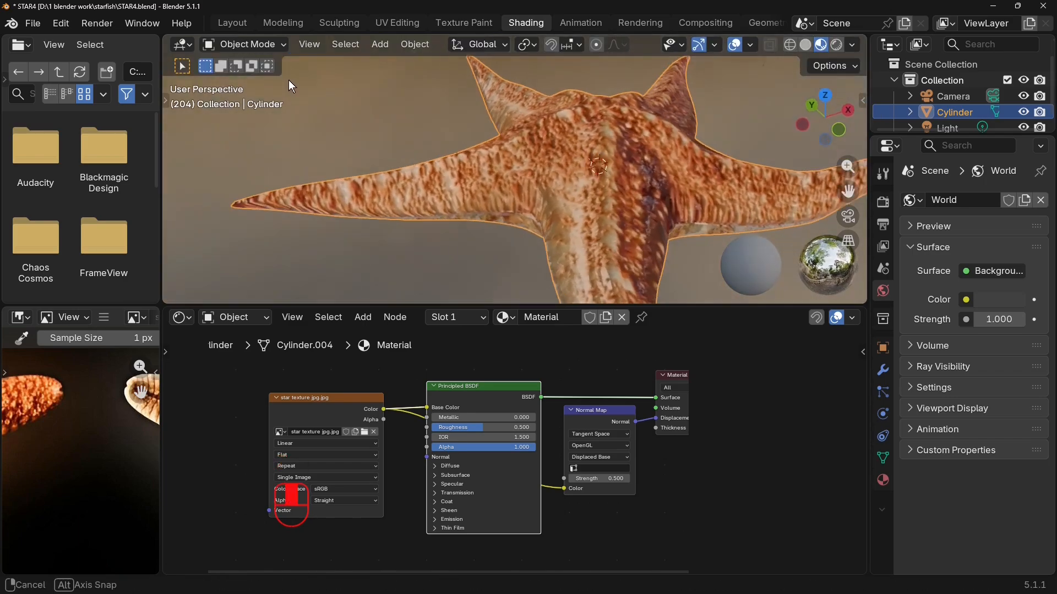
In face selection mode, try extruding a single face downward from the side wall between two arms, and undo it.
{"action": "middle_click_drag", "start_coordinate": [292, 86], "coordinate": [471, 69]}
{"action": "middle_click", "coordinate": [529, 194]}
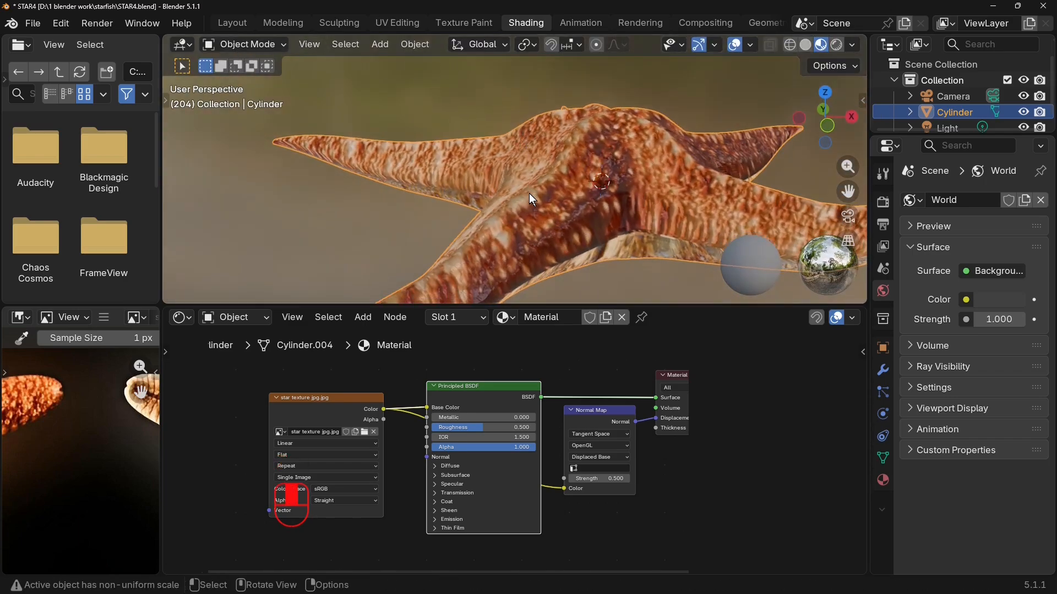
{"action": "middle_click_drag", "start_coordinate": [551, 210], "coordinate": [771, 209]}
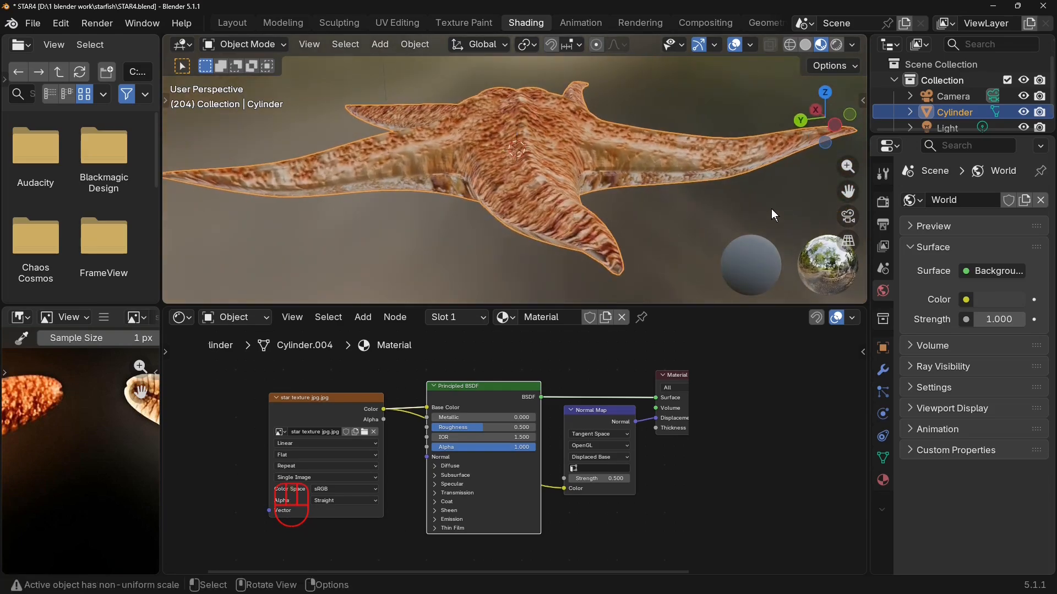
{"action": "middle_click_drag", "start_coordinate": [557, 172], "coordinate": [533, 103]}
{"action": "middle_click_drag", "start_coordinate": [475, 166], "coordinate": [571, 213]}
{"action": "key", "text": "Tab"}
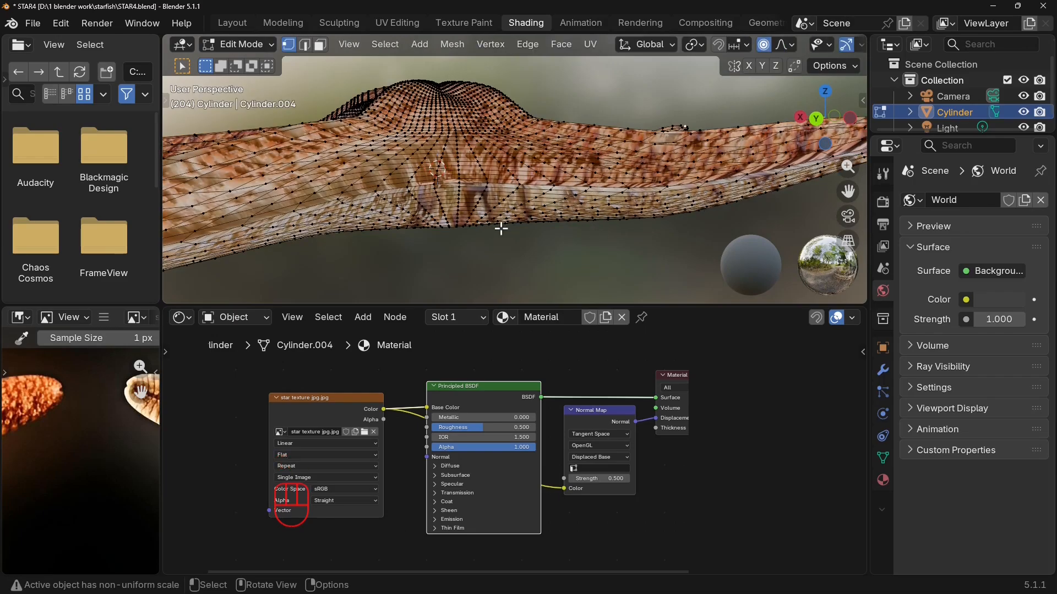
{"action": "left_click", "coordinate": [320, 46]}
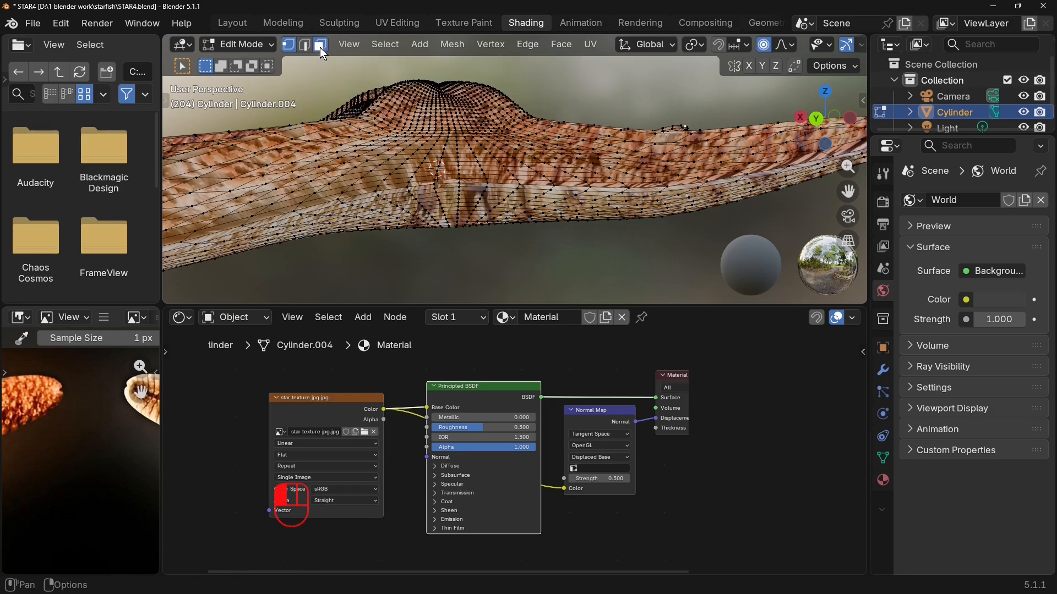
{"action": "left_click", "coordinate": [497, 190]}
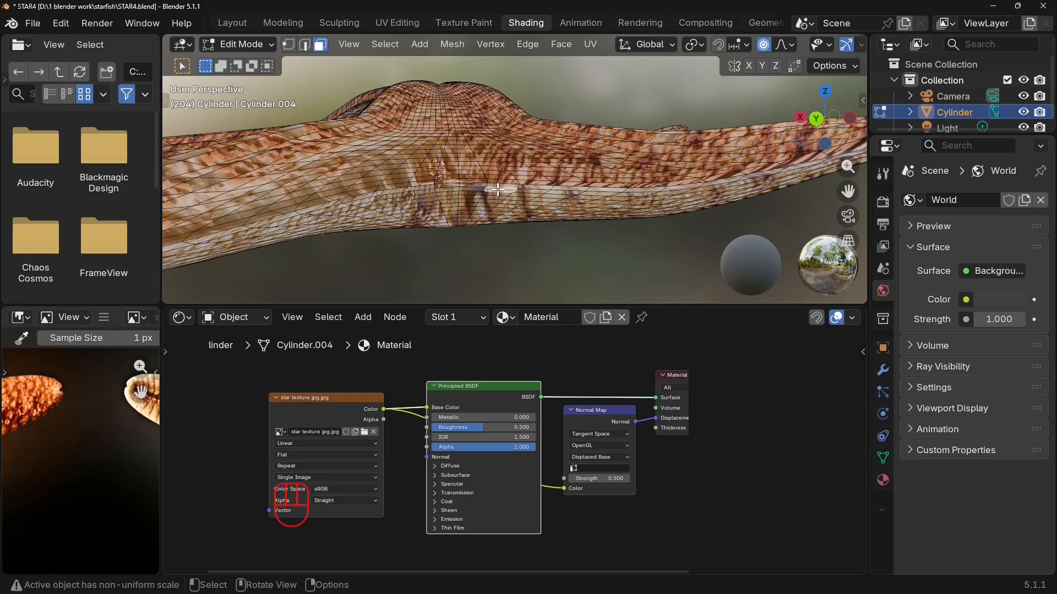
{"action": "key", "text": "e"}
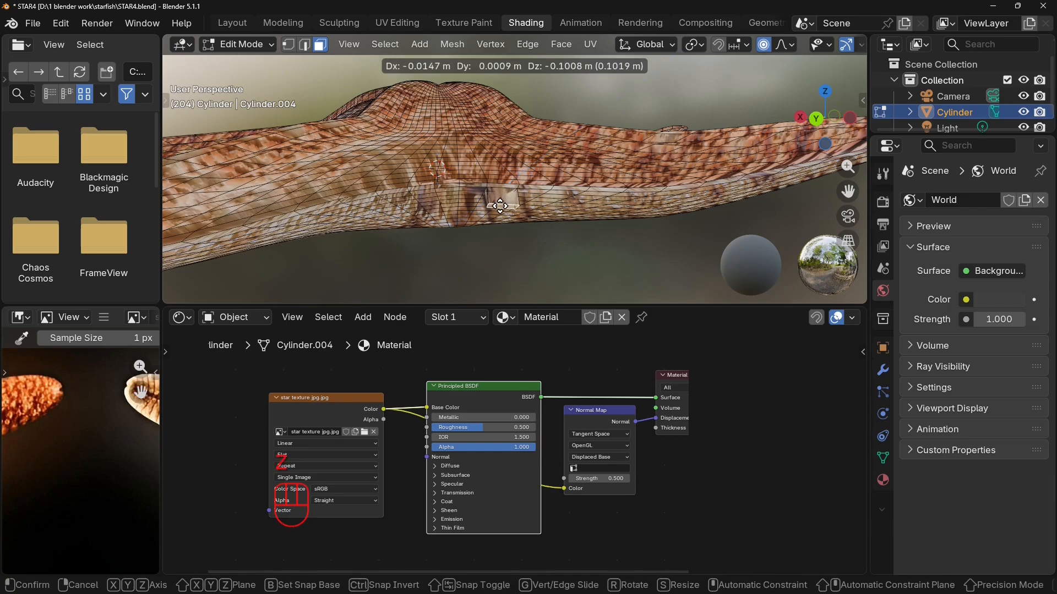
{"action": "left_click", "coordinate": [530, 210]}
{"action": "key", "text": "Tab"}
{"action": "middle_click_drag", "start_coordinate": [530, 209], "coordinate": [479, 224]}
{"action": "key", "text": "Tab"}
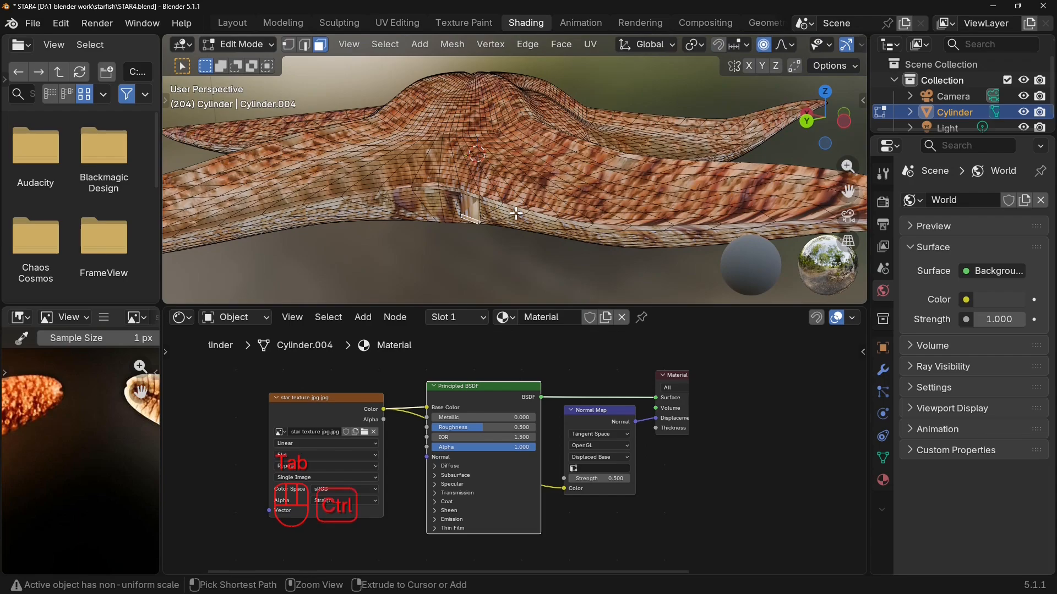
{"action": "key", "text": "ctrl+z"}
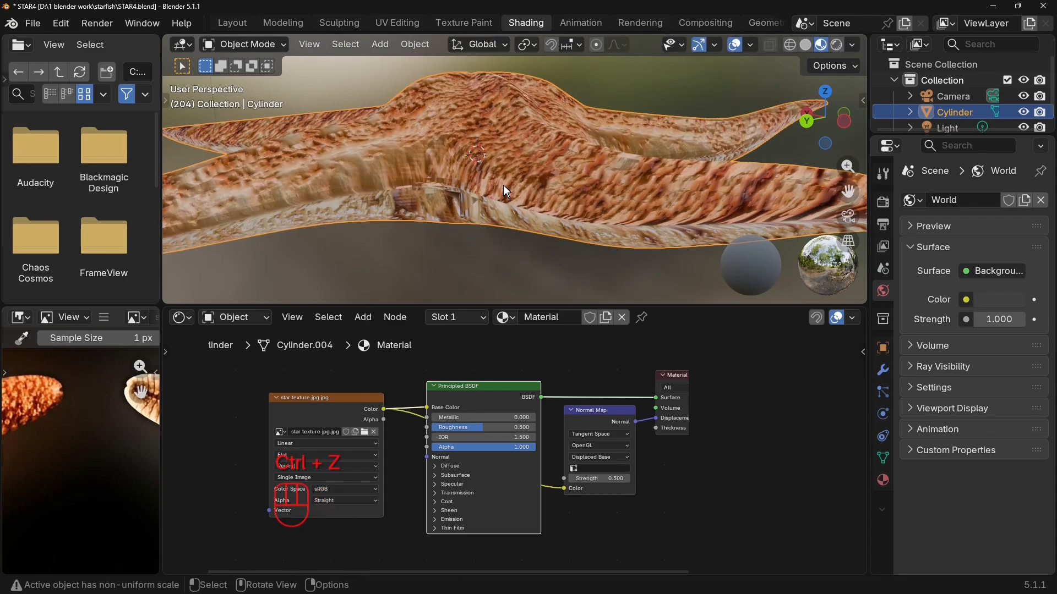
{"action": "key", "text": "ctrl+z"}
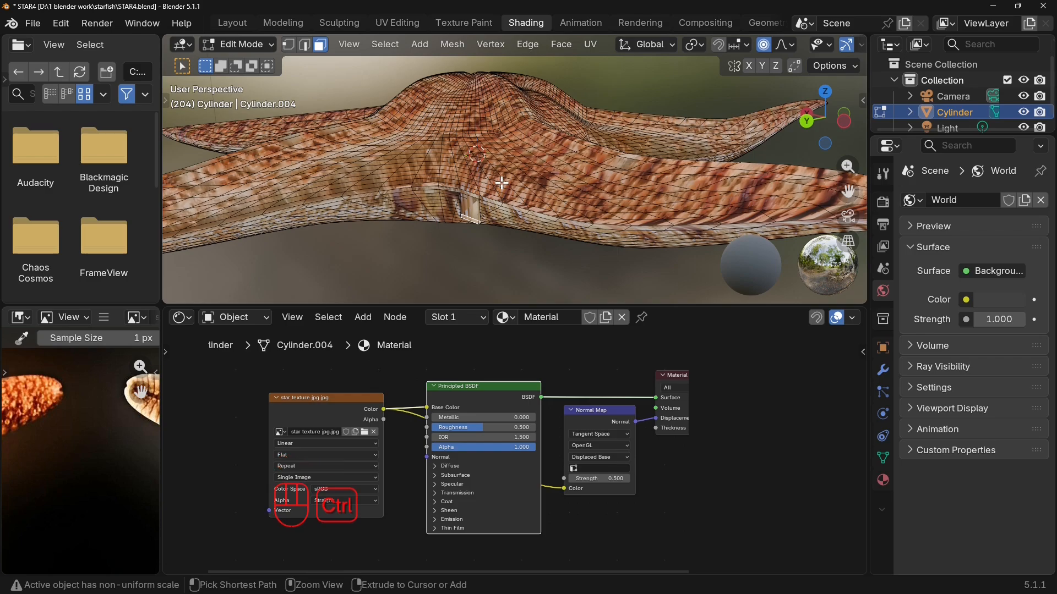
{"action": "key", "text": "ctrl+x"}
{"action": "key", "text": "ctrl+x"}
{"action": "key", "text": "ctrl+x"}
{"action": "key", "text": "ctrl+x"}
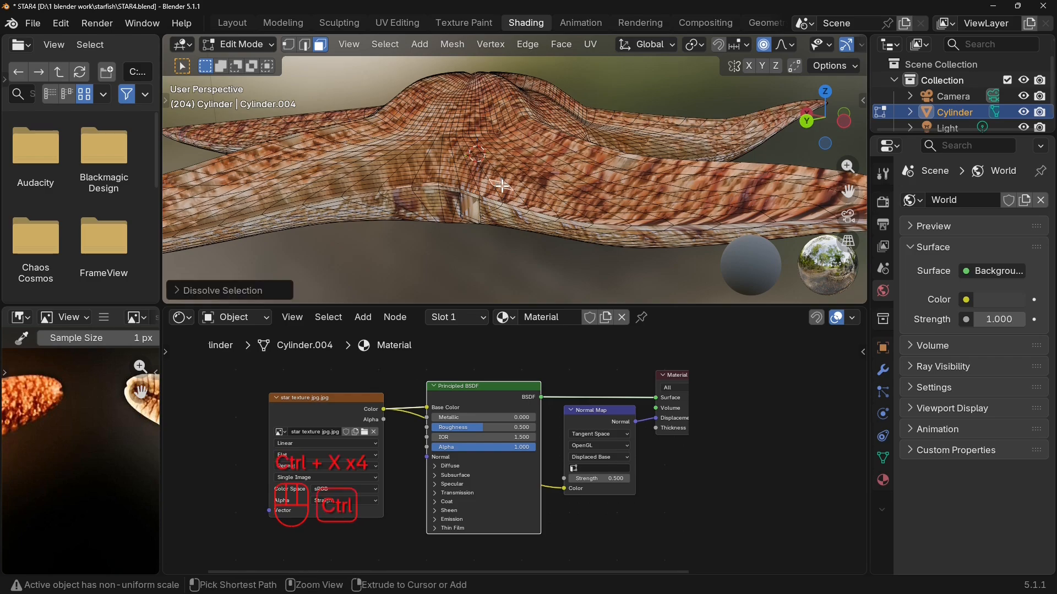
{"action": "key", "text": "ctrl+x"}
{"action": "key", "text": "ctrl+x"}
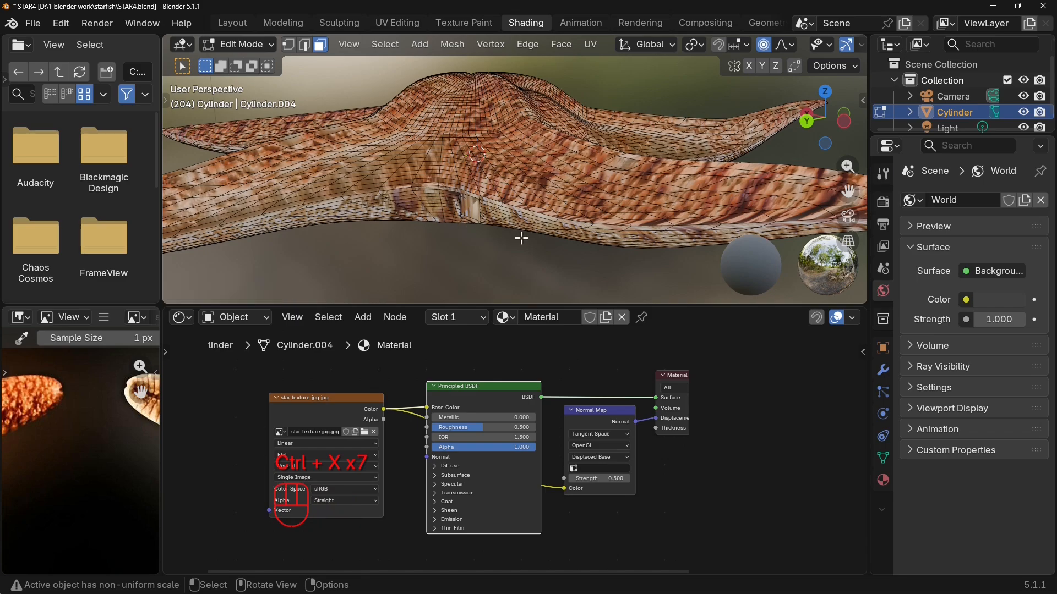
{"action": "key", "text": "ctrl+z"}
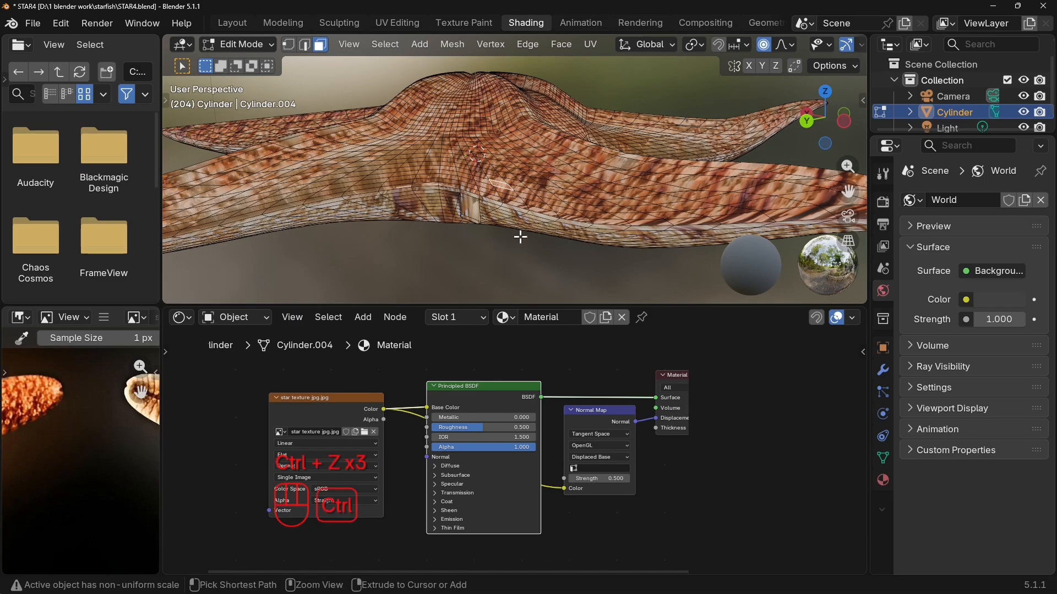
{"action": "key", "text": "ctrl+z"}
Return to Object Mode and save the starfish as a new incremental version named STAR5.blend.
{"action": "middle_click_drag", "start_coordinate": [520, 236], "coordinate": [527, 173]}
{"action": "key", "text": "Tab"}
{"action": "middle_click_drag", "start_coordinate": [437, 199], "coordinate": [369, 277]}
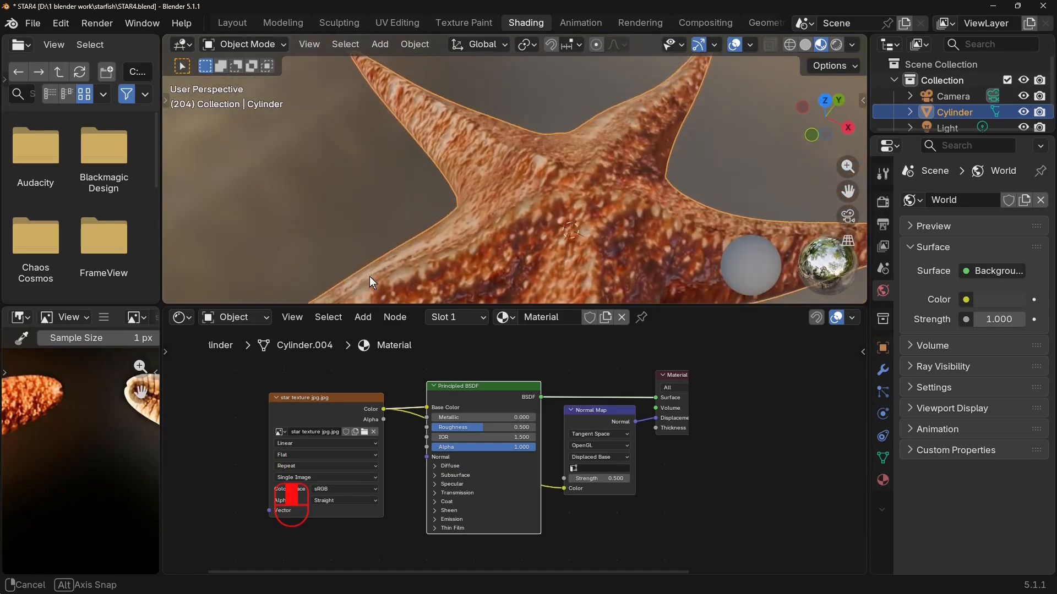
{"action": "scroll", "coordinate": [477, 240], "scroll_direction": "down", "scroll_amount": 10}
{"action": "middle_click_drag", "start_coordinate": [534, 201], "coordinate": [614, 227]}
{"action": "scroll", "coordinate": [614, 225], "scroll_direction": "up", "scroll_amount": 10}
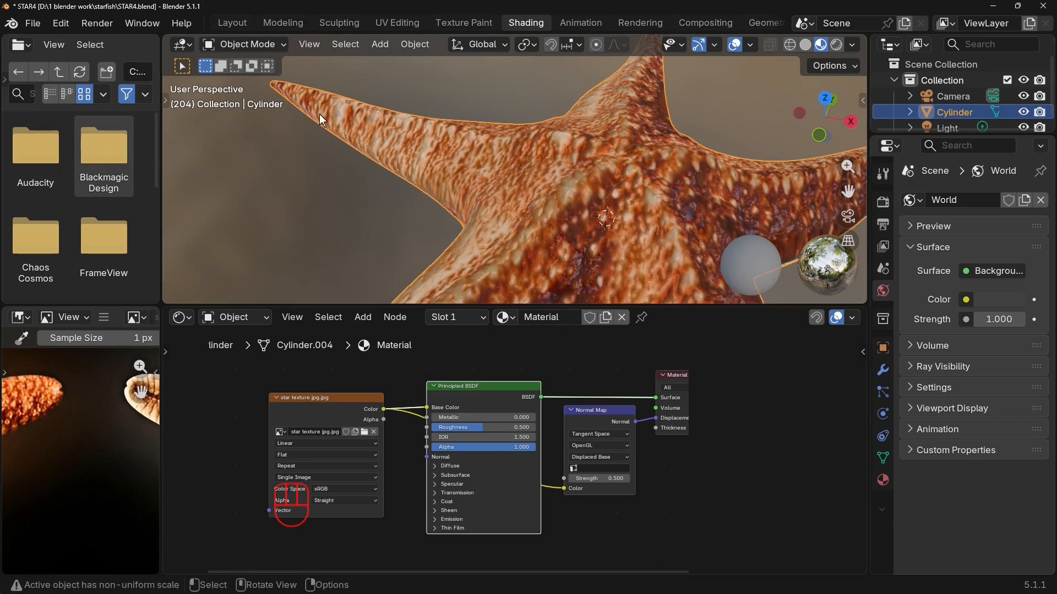
{"action": "scroll", "coordinate": [467, 108], "scroll_direction": "down", "scroll_amount": 5}
{"action": "left_click", "coordinate": [34, 25]}
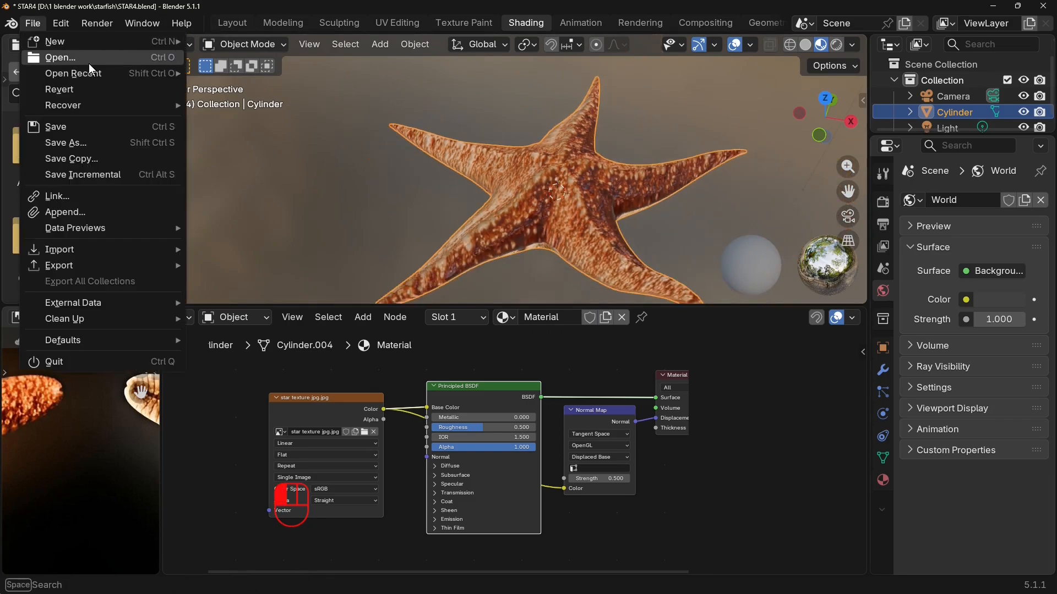
{"action": "left_click", "coordinate": [103, 143]}
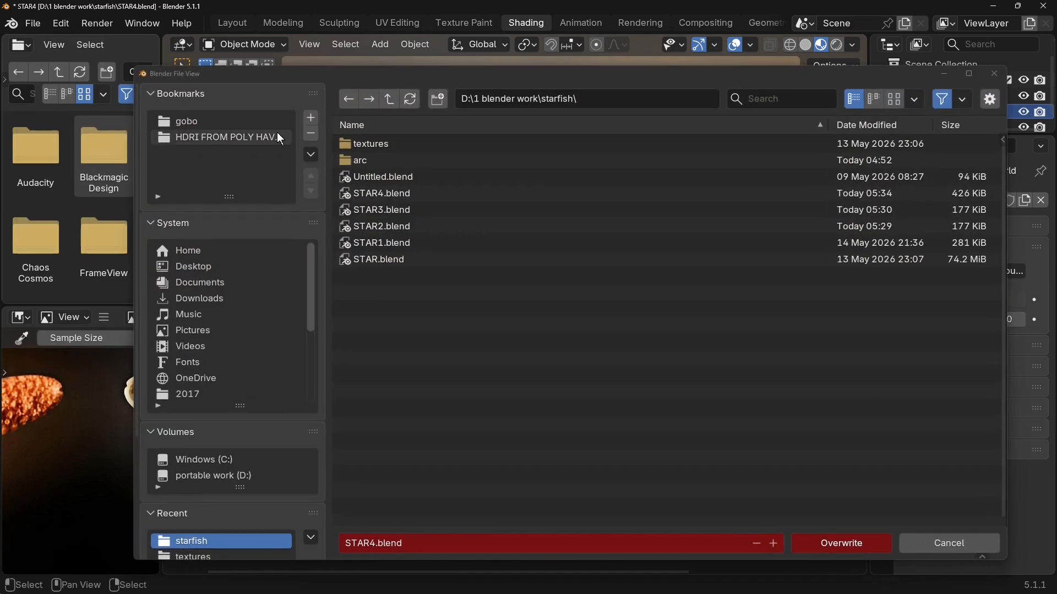
{"action": "left_click", "coordinate": [776, 542]}
{"action": "left_click", "coordinate": [795, 545]}
Select the starfish's entire mesh in Edit Mode and un-subdivide it to reduce its density.
{"action": "middle_click_drag", "start_coordinate": [567, 164], "coordinate": [488, 171]}
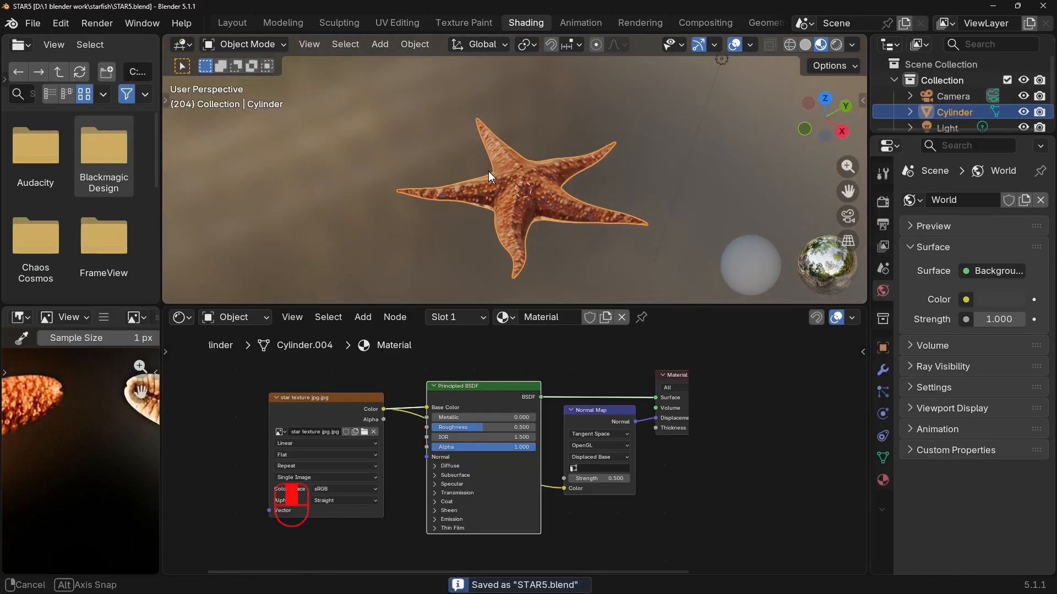
{"action": "scroll", "coordinate": [585, 196], "scroll_direction": "up", "scroll_amount": 3}
{"action": "middle_click_drag", "start_coordinate": [597, 197], "coordinate": [761, 225]}
{"action": "scroll", "coordinate": [637, 175], "scroll_direction": "down", "scroll_amount": 3}
{"action": "scroll", "coordinate": [555, 212], "scroll_direction": "up", "scroll_amount": 3}
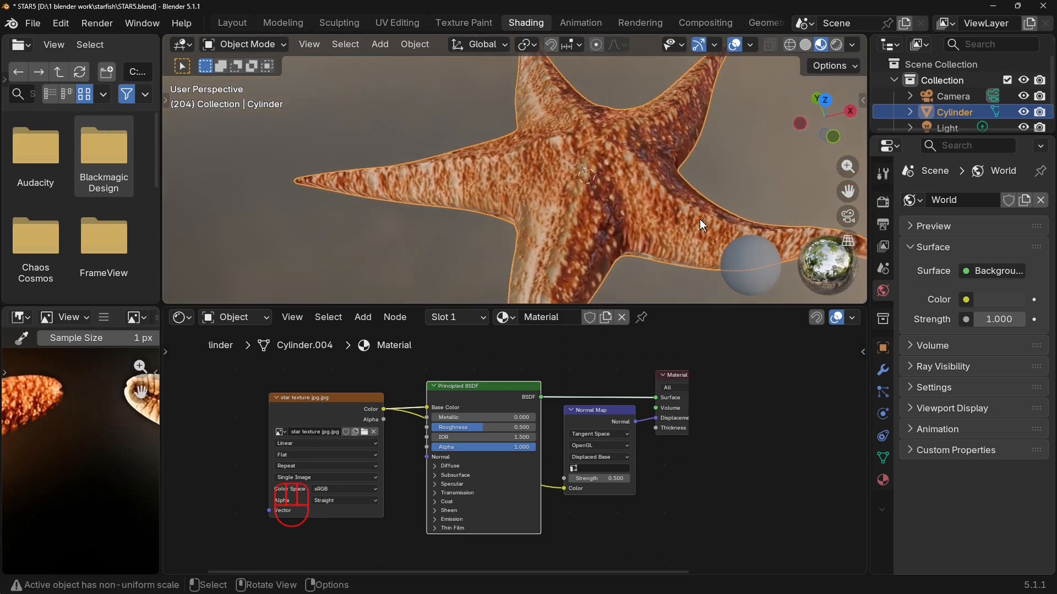
{"action": "scroll", "coordinate": [663, 211], "scroll_direction": "down", "scroll_amount": 4}
{"action": "key", "text": "Tab"}
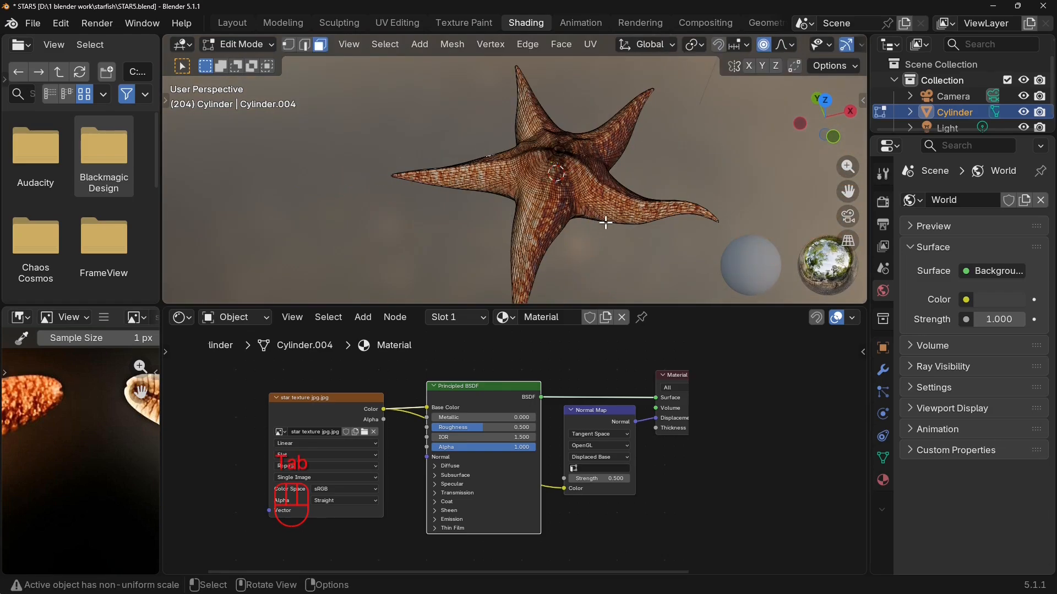
{"action": "scroll", "coordinate": [606, 223], "scroll_direction": "up", "scroll_amount": 2}
{"action": "mouse_move", "coordinate": [606, 223]}
{"action": "middle_mouse_down"}
{"action": "mouse_move", "coordinate": [630, 144]}
{"action": "mouse_move", "coordinate": [605, 227]}
{"action": "middle_mouse_up"}
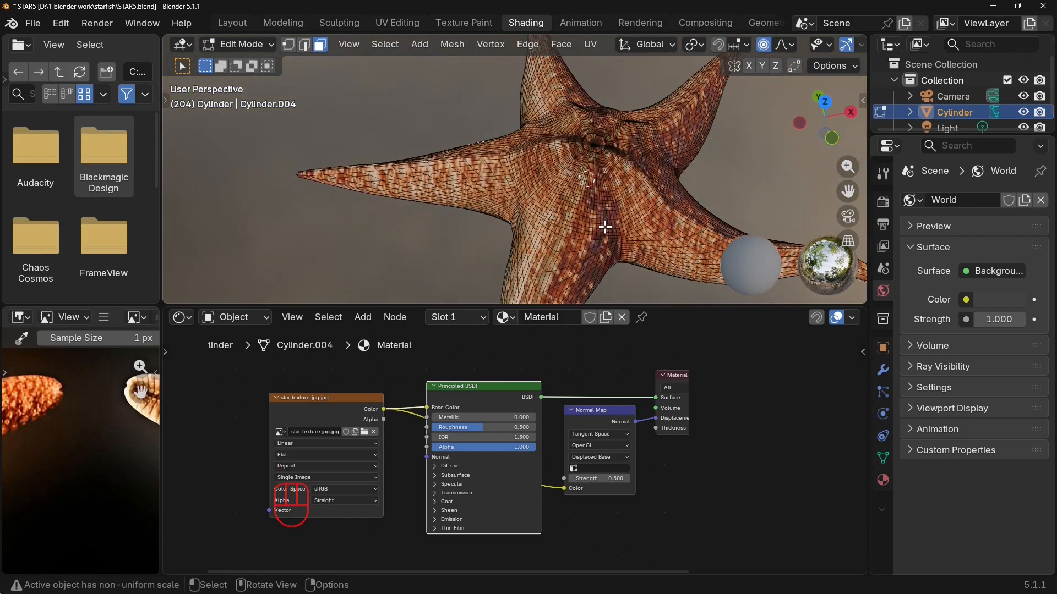
{"action": "key", "text": "a"}
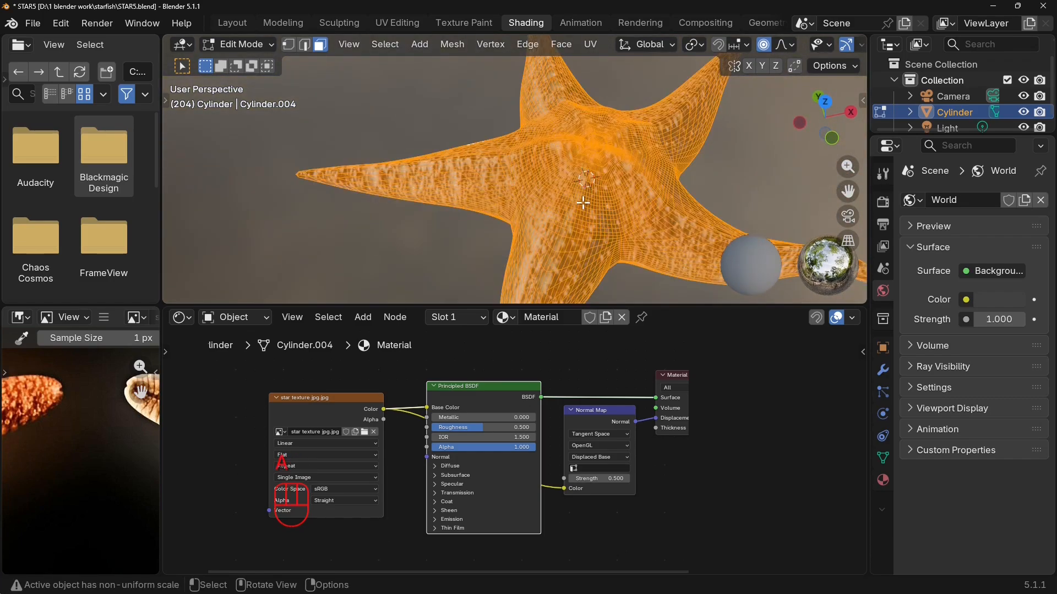
{"action": "left_click", "coordinate": [451, 43]}
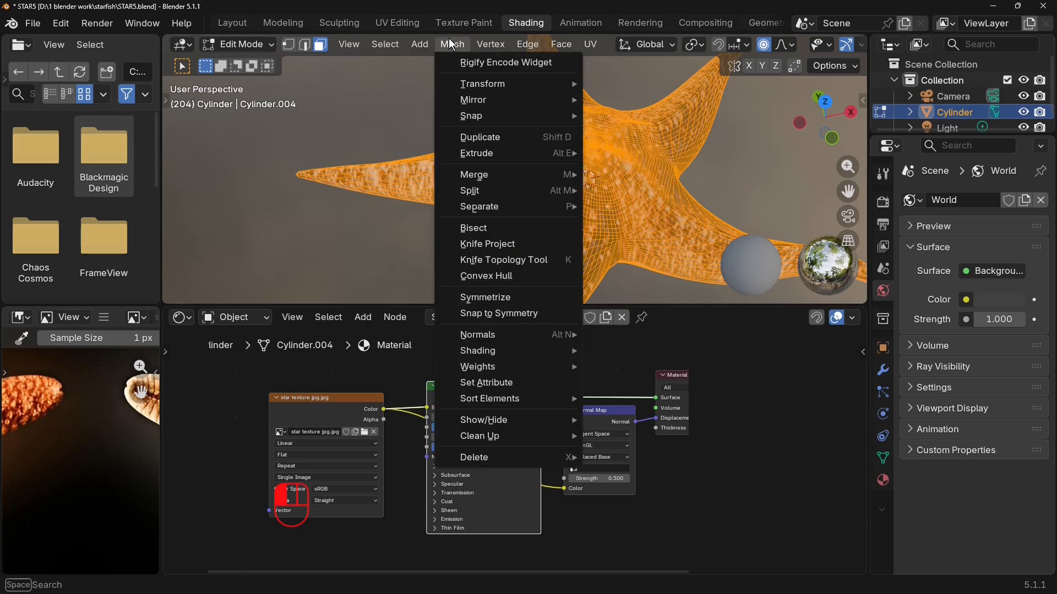
{"action": "mouse_move", "coordinate": [525, 46]}
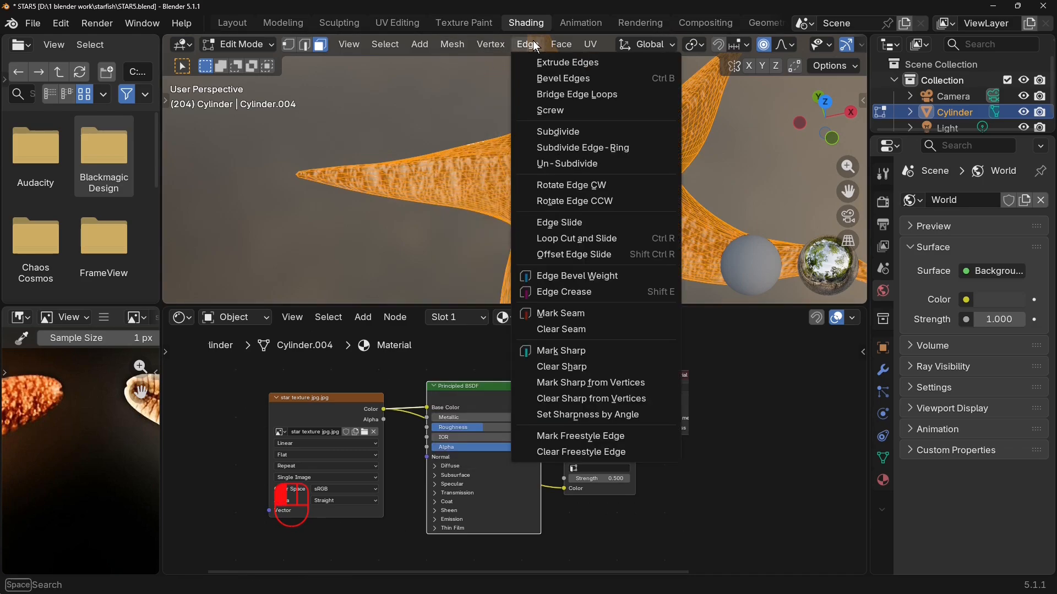
{"action": "left_click", "coordinate": [578, 165]}
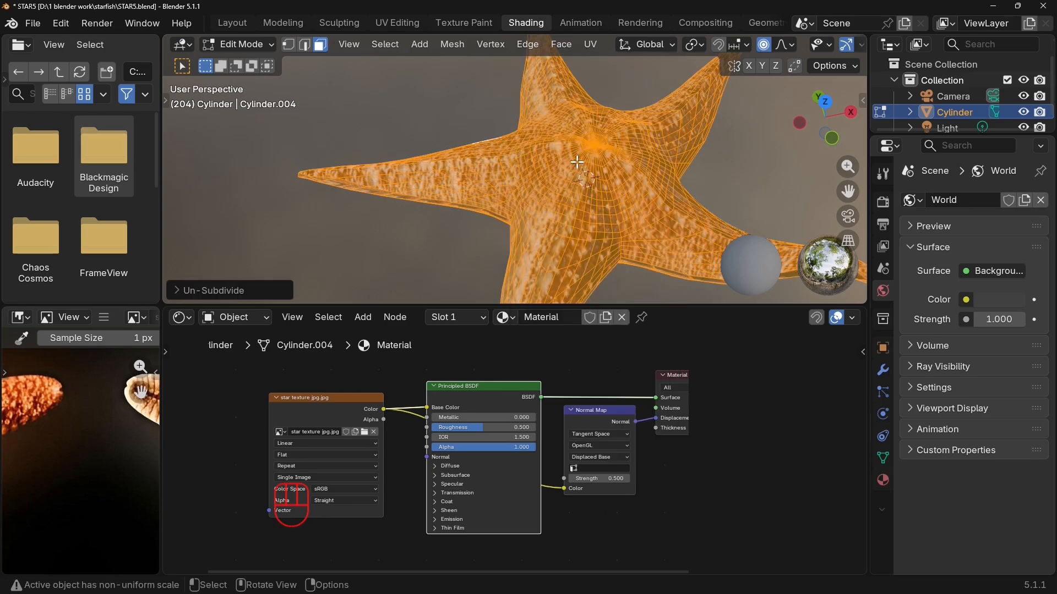
Increase the Un-Subdivide operation's iterations to 4.
{"action": "left_click", "coordinate": [241, 289]}
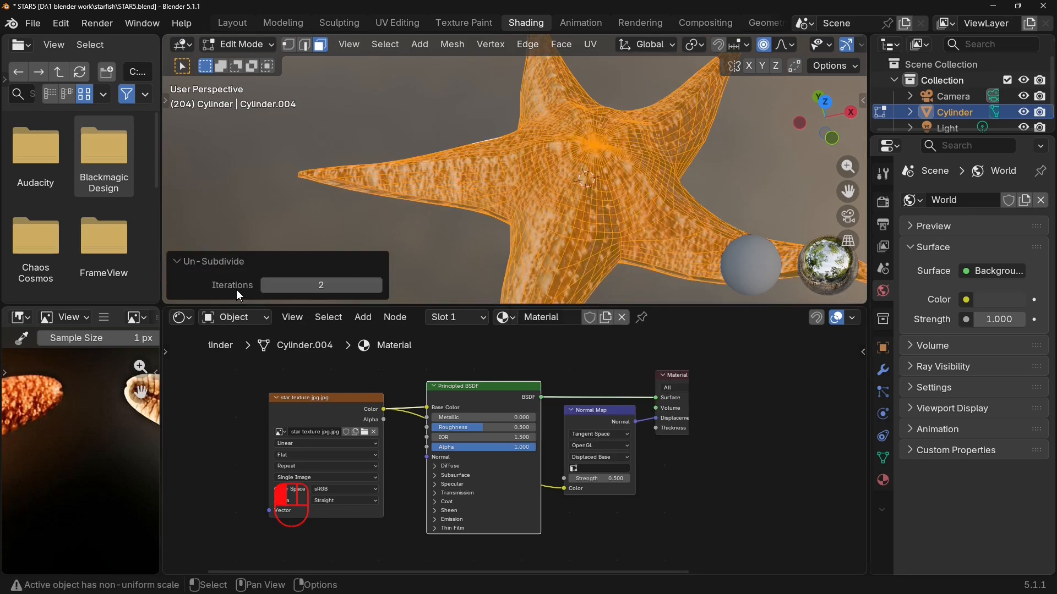
{"action": "left_click", "coordinate": [377, 287]}
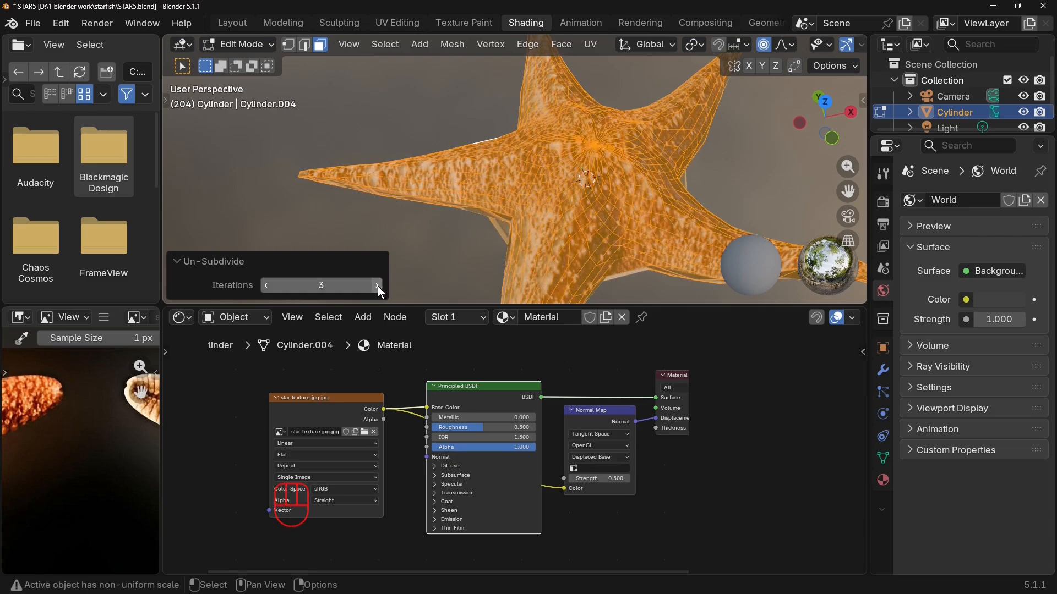
{"action": "left_click", "coordinate": [378, 286]}
Examine the reduced starfish from the top and sides, comparing its wireframe in Edit Mode with its textured look in Object Mode.
{"action": "middle_click_drag", "start_coordinate": [567, 215], "coordinate": [494, 208]}
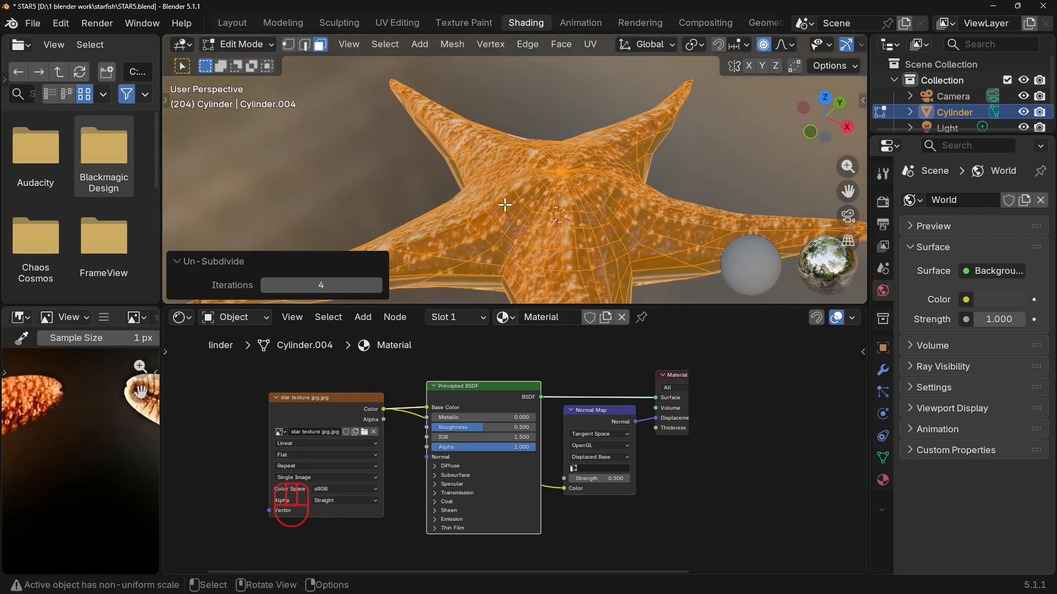
{"action": "key", "text": "Tab"}
{"action": "middle_click_drag", "start_coordinate": [566, 213], "coordinate": [520, 173]}
{"action": "key", "text": "Tab"}
{"action": "key", "text": "Tab"}
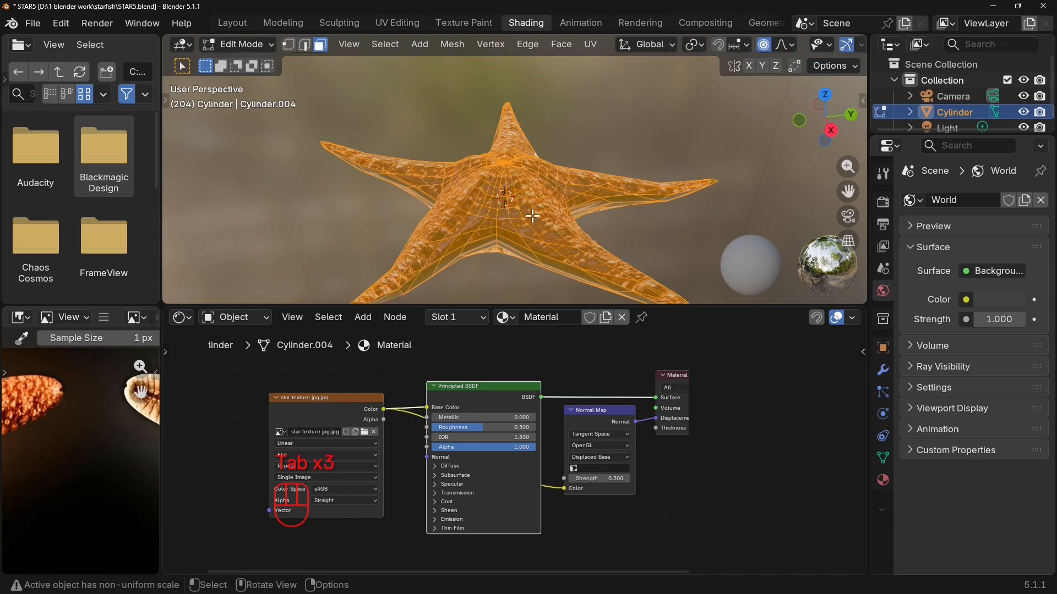
{"action": "middle_click_drag", "start_coordinate": [532, 216], "coordinate": [313, 182]}
{"action": "key", "text": "Tab"}
{"action": "scroll", "coordinate": [634, 228], "scroll_direction": "down", "scroll_amount": 5}
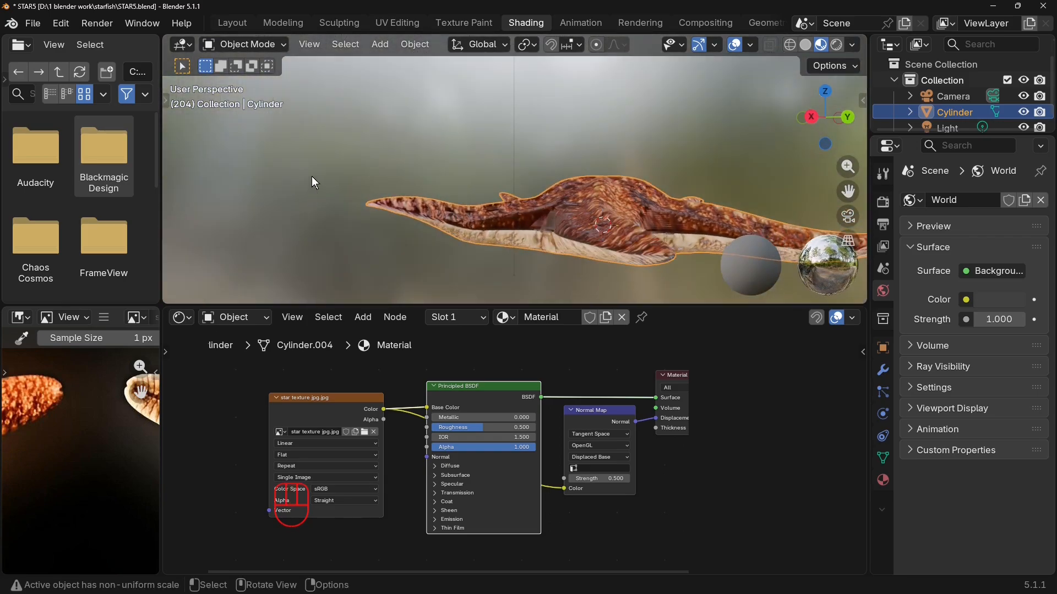
{"action": "middle_click_drag", "start_coordinate": [496, 173], "coordinate": [617, 79]}
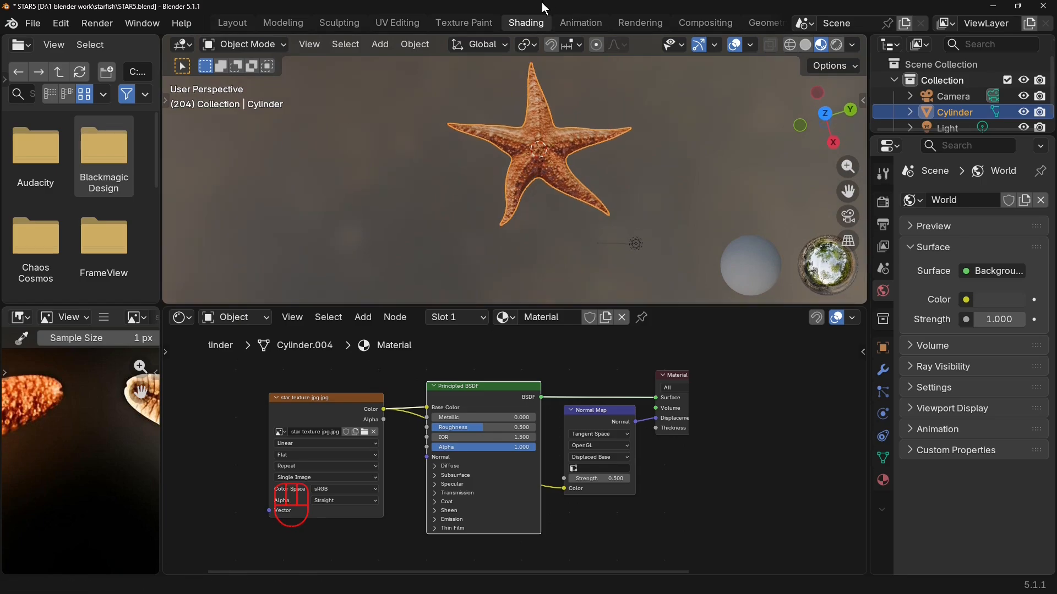
{"action": "middle_click_drag", "start_coordinate": [610, 150], "coordinate": [559, 275]}
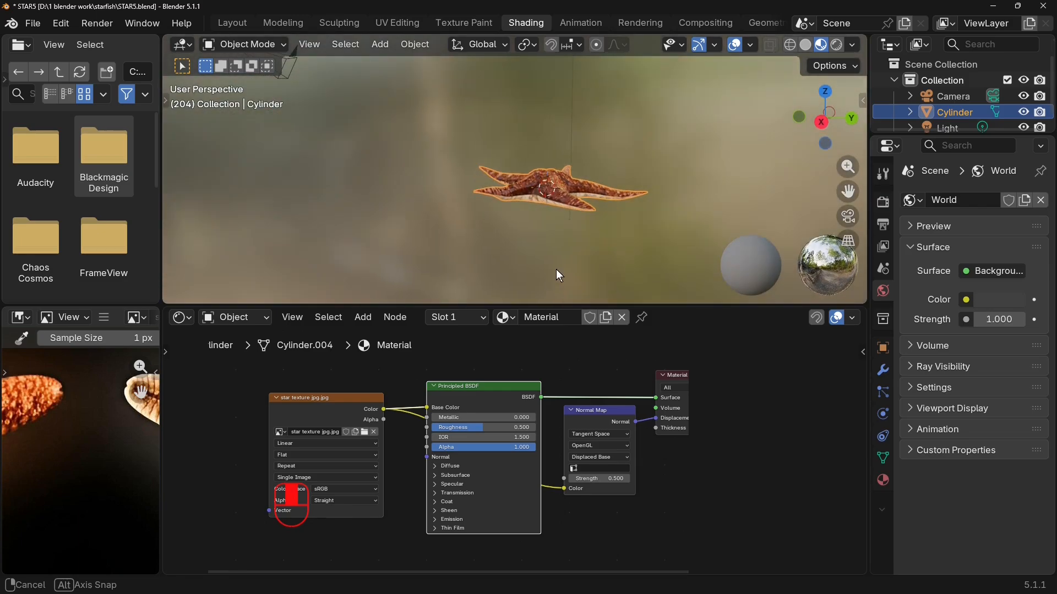